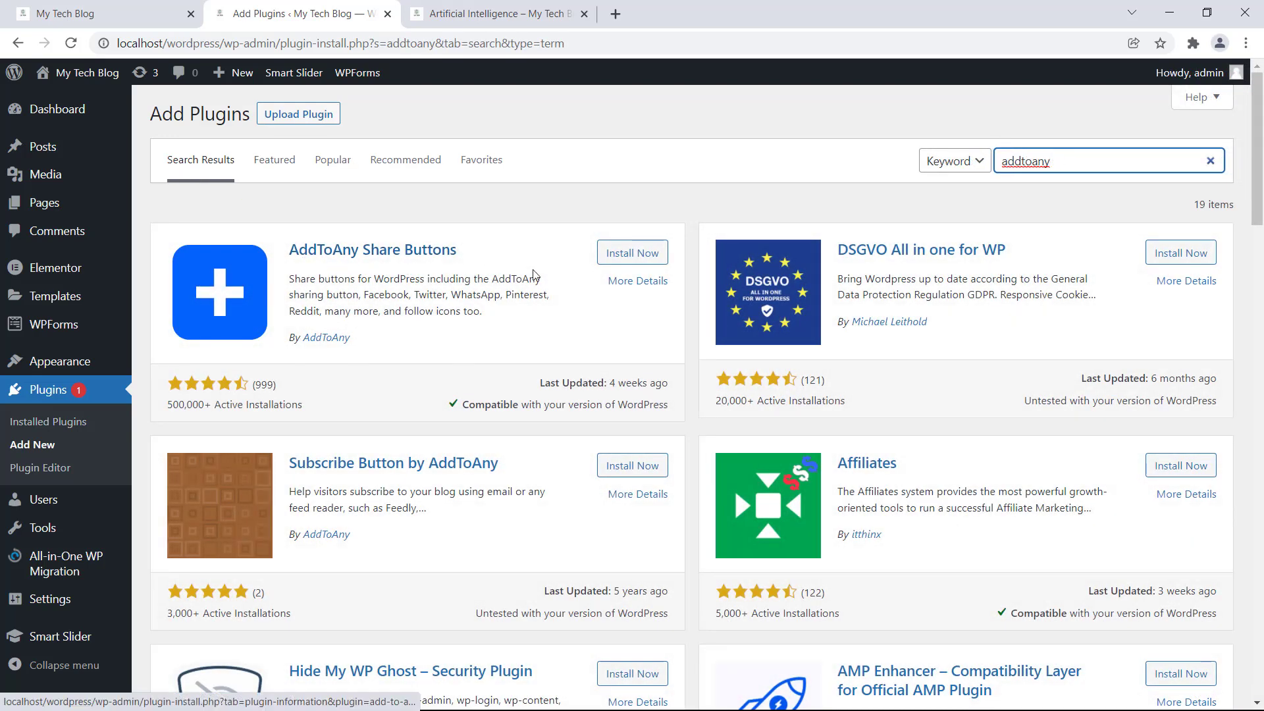
- Install and activate the AddToAny Share Buttons plugin, and open its settings
left_click(615, 254)
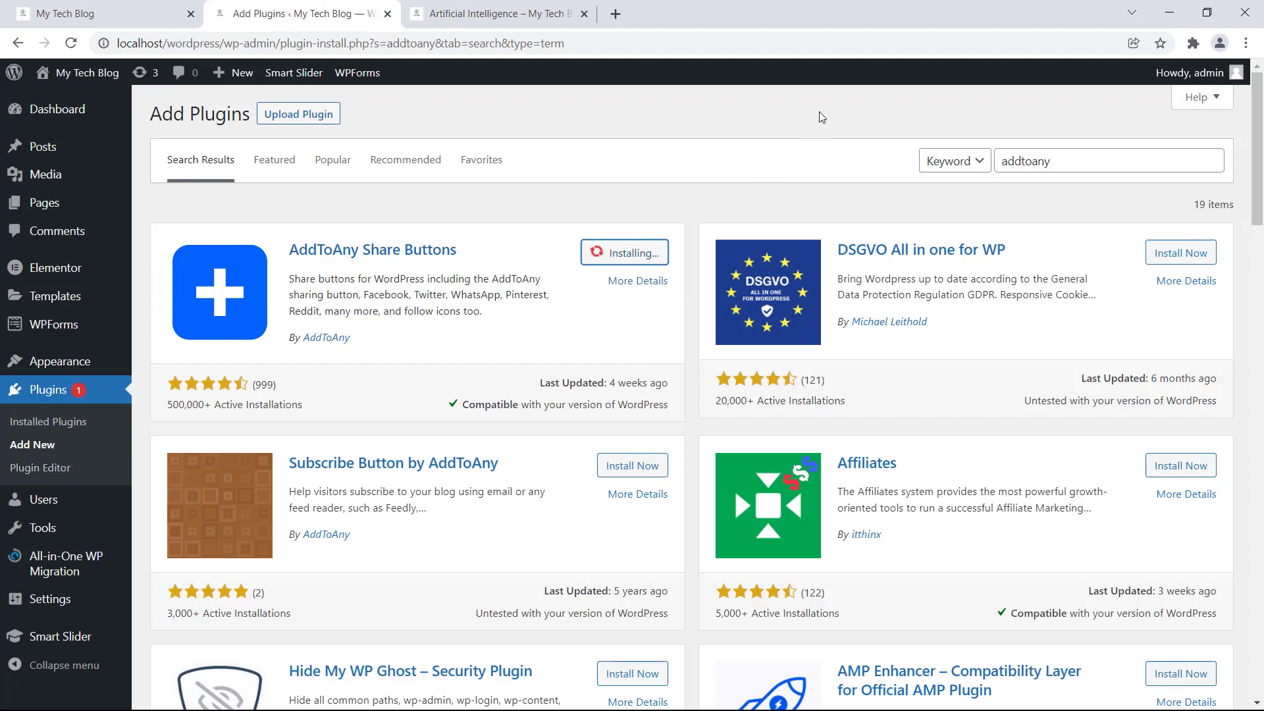
left_click(635, 253)
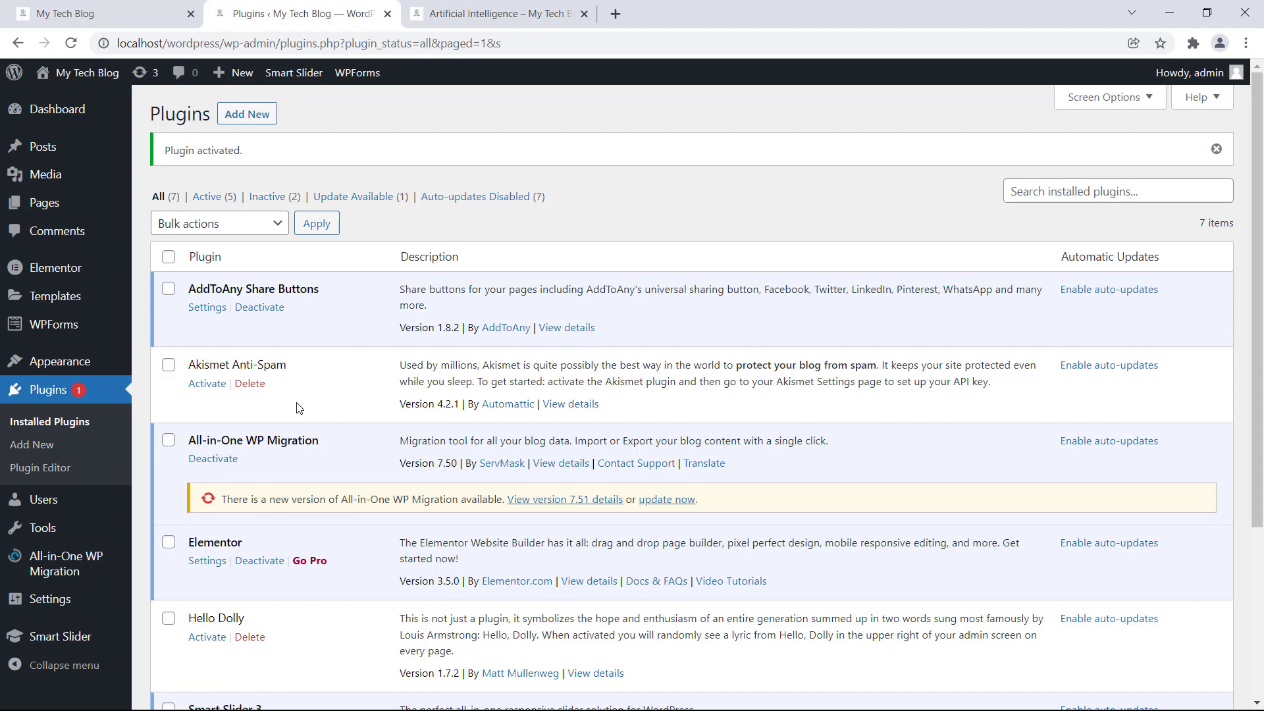
left_click(210, 309)
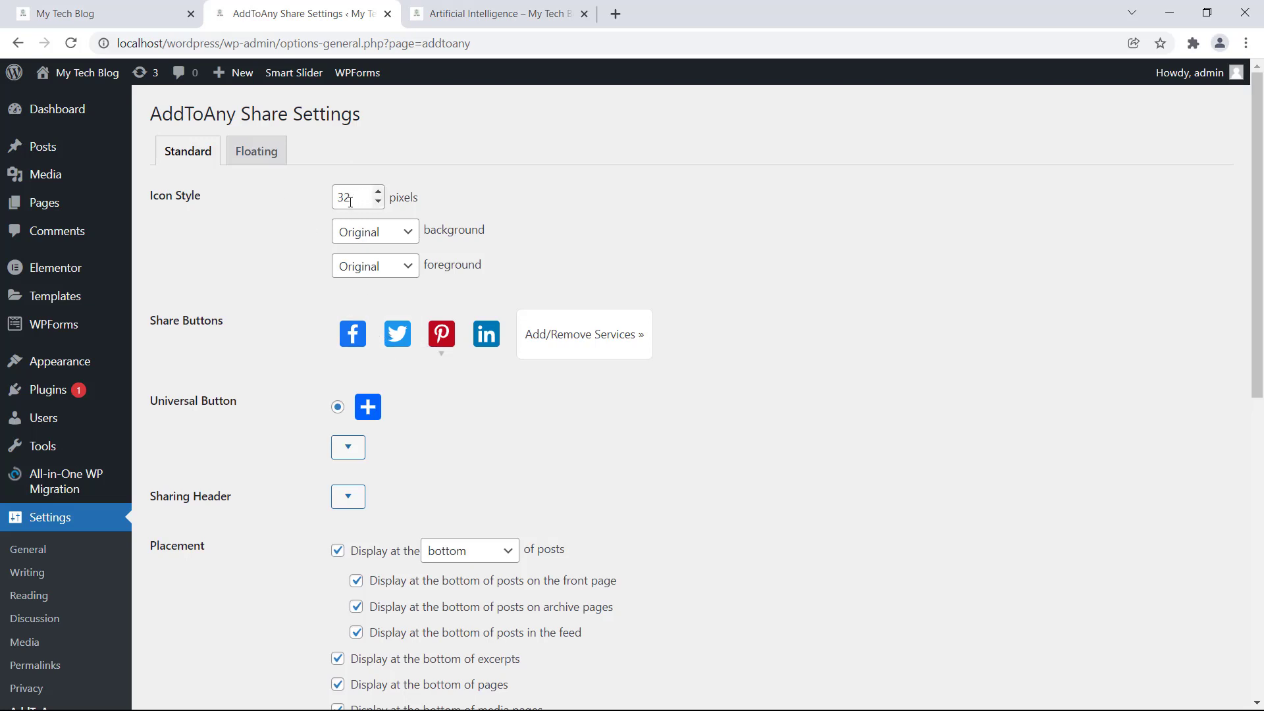
- Examine the background and foreground options of the share icon style and the settings below them
left_click(407, 236)
left_click(408, 249)
left_click(411, 264)
left_click(414, 266)
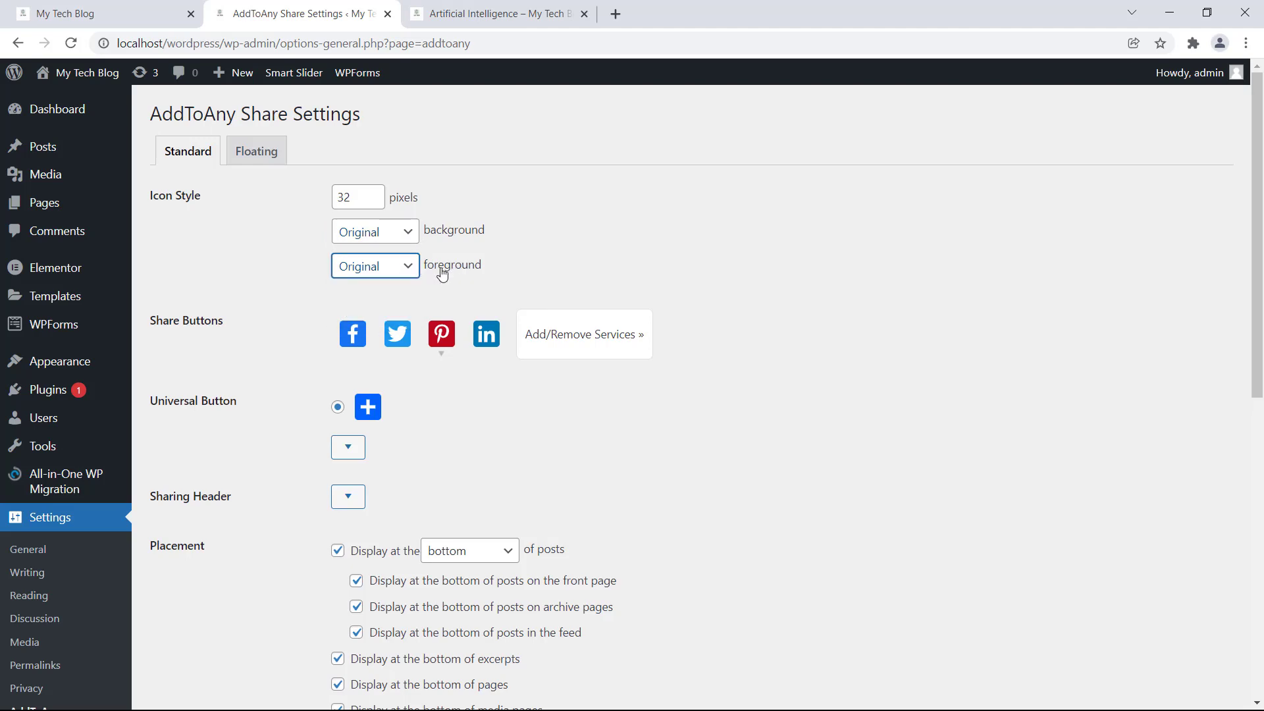
scroll(575, 422, "down", 3)
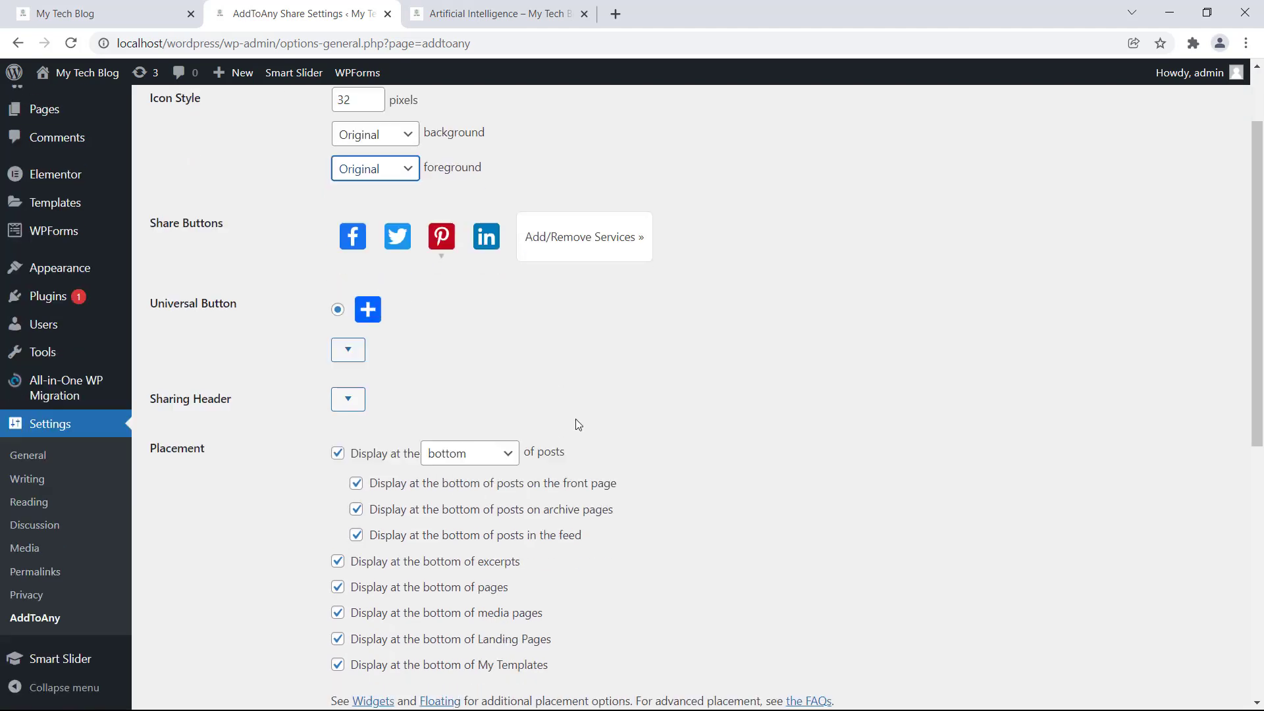
scroll(576, 423, "up", 3)
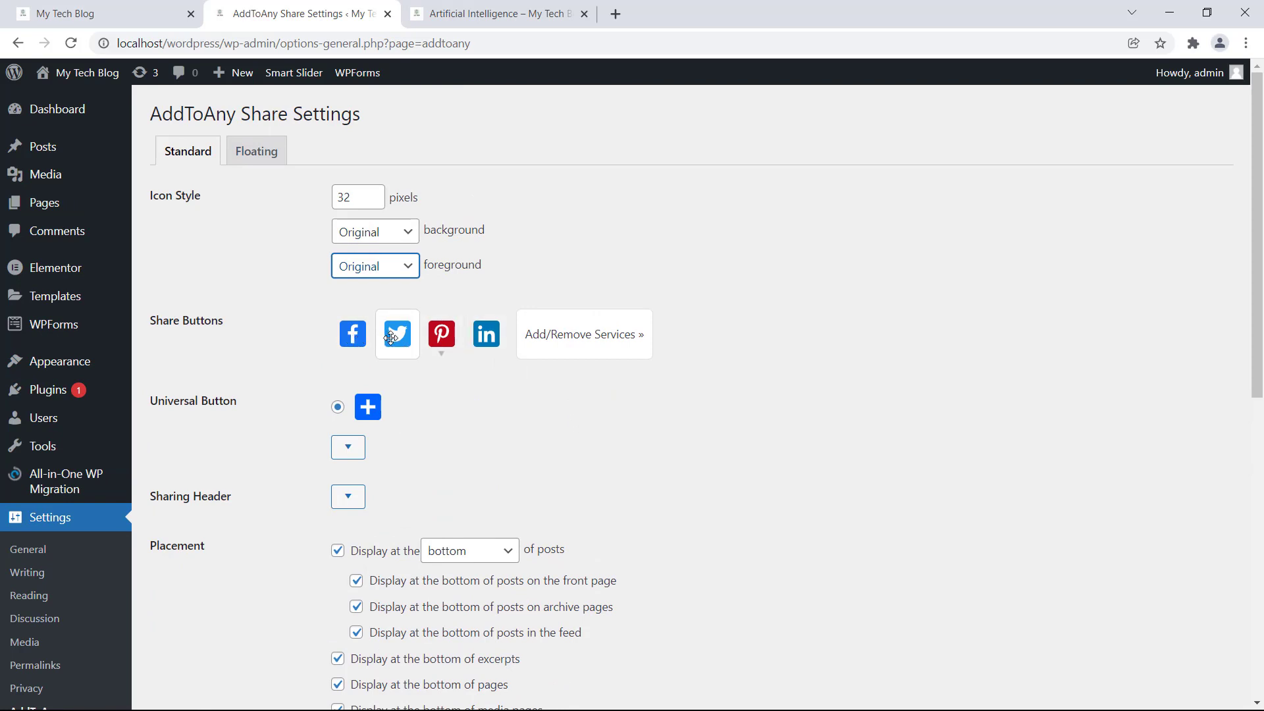
- Open the list of available services and add Reddit to the share buttons
left_click(637, 334)
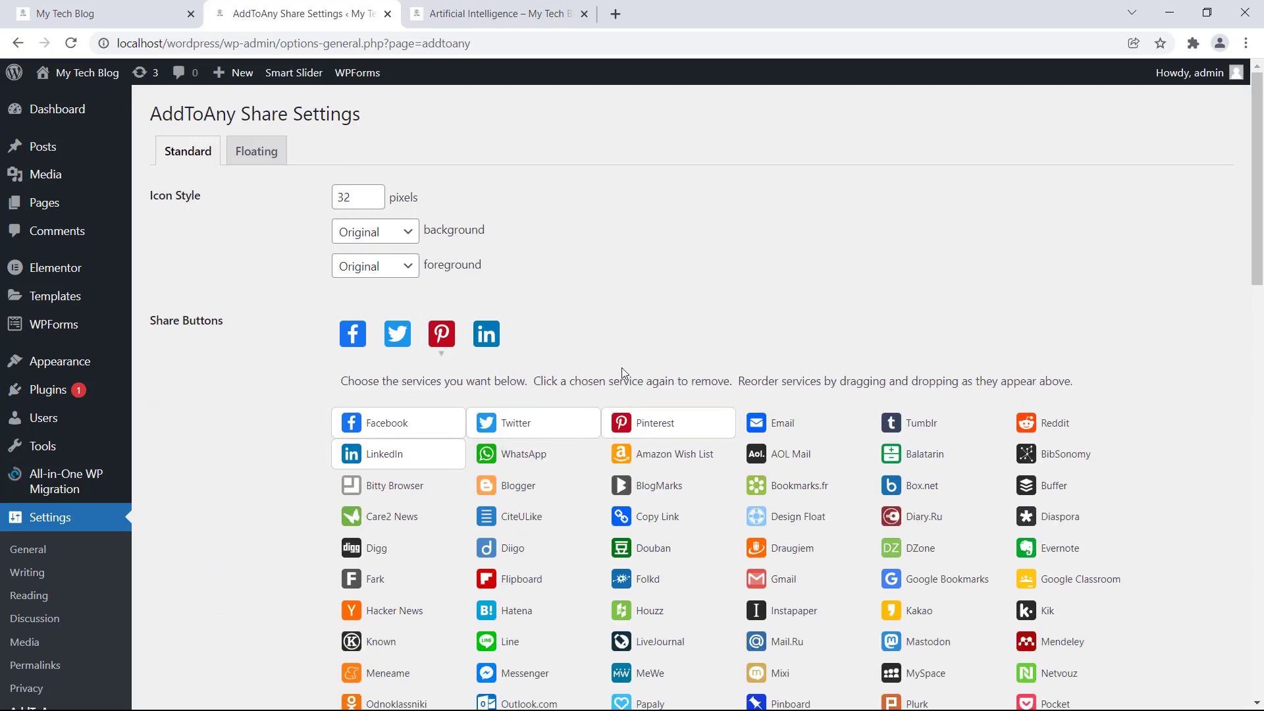
left_click(780, 423)
scroll(799, 420, "down", 1)
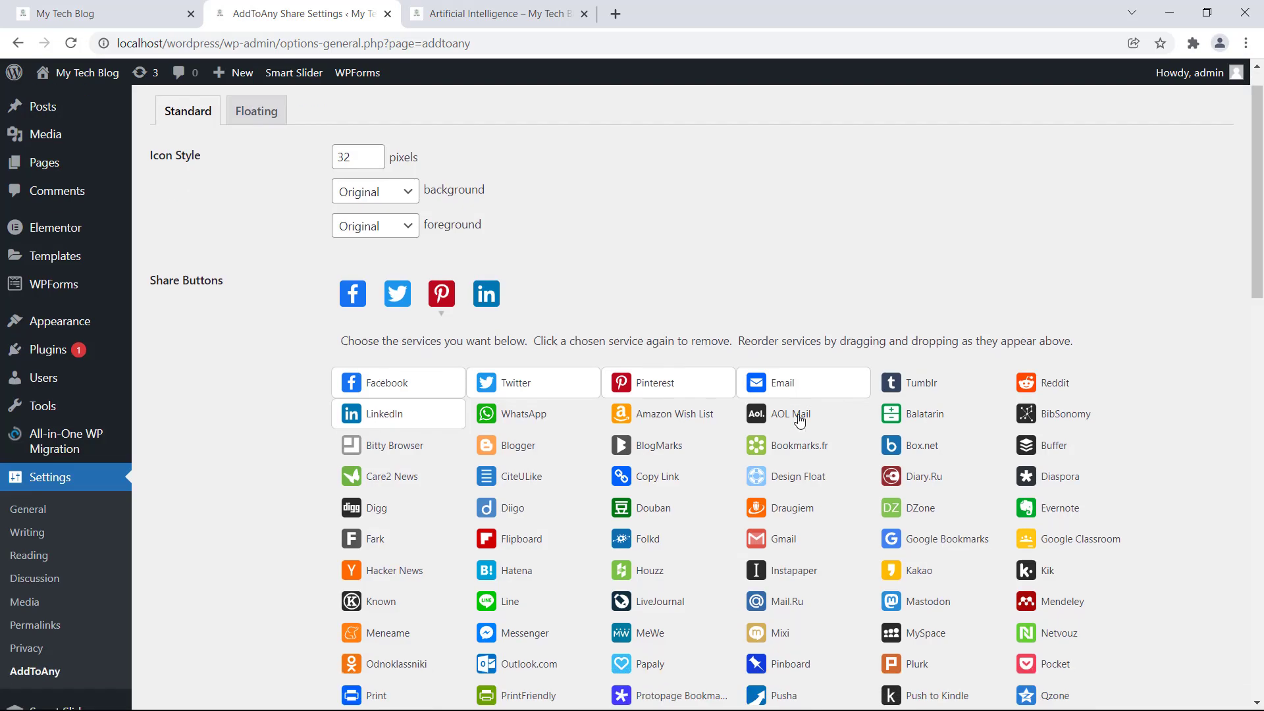
scroll(800, 420, "down", 2)
left_click(799, 418)
scroll(799, 418, "down", 4)
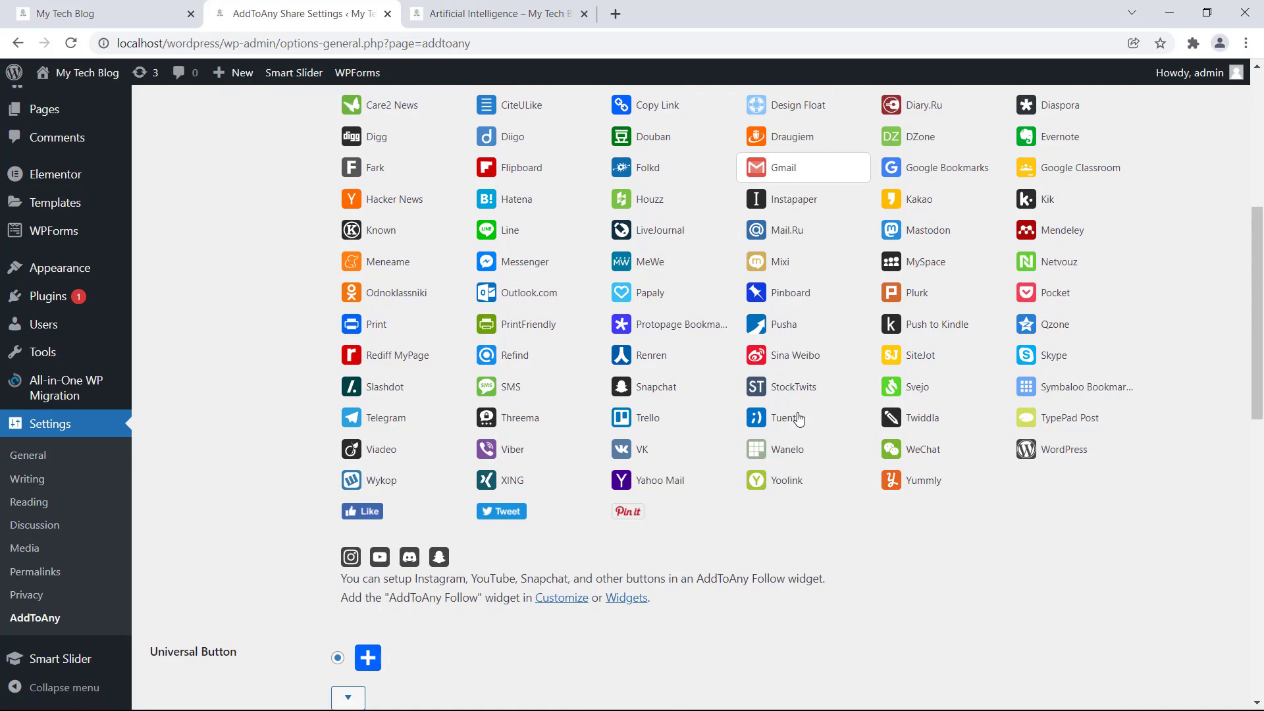
scroll(853, 519, "up", 4)
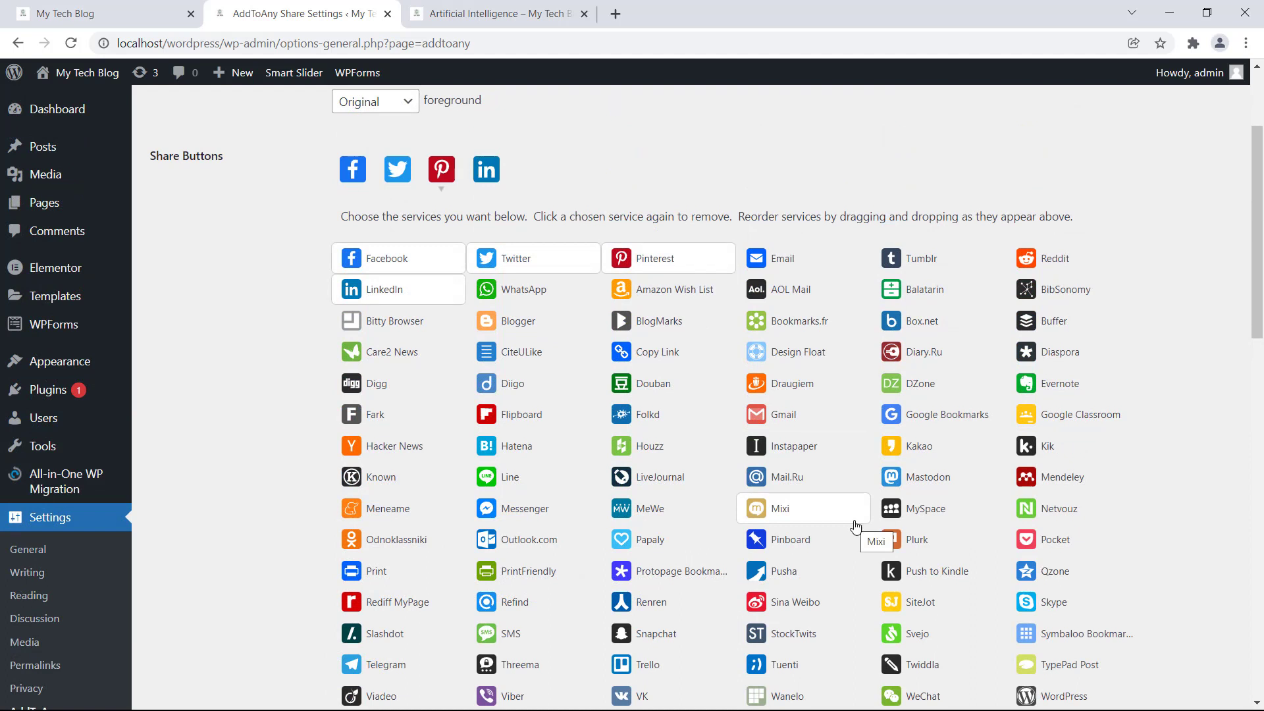
left_click(1056, 260)
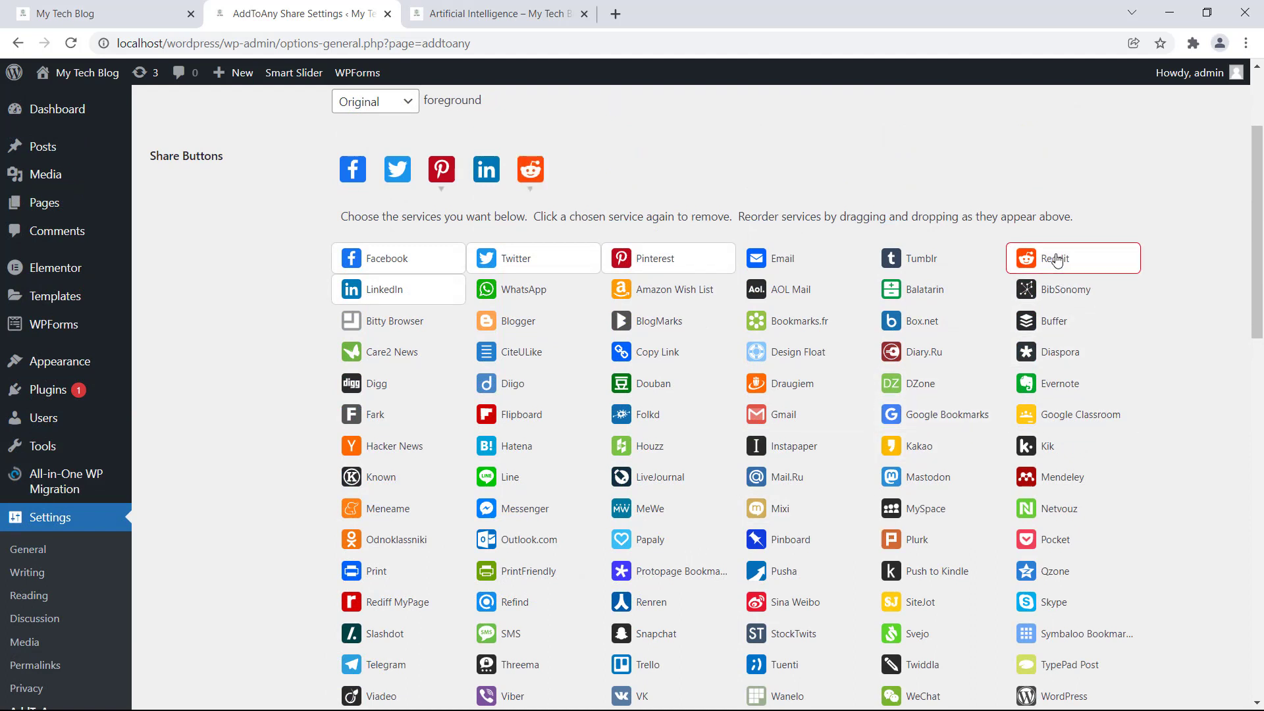
- Expand the universal button options and set the universal button to None
scroll(1040, 237, "down", 15)
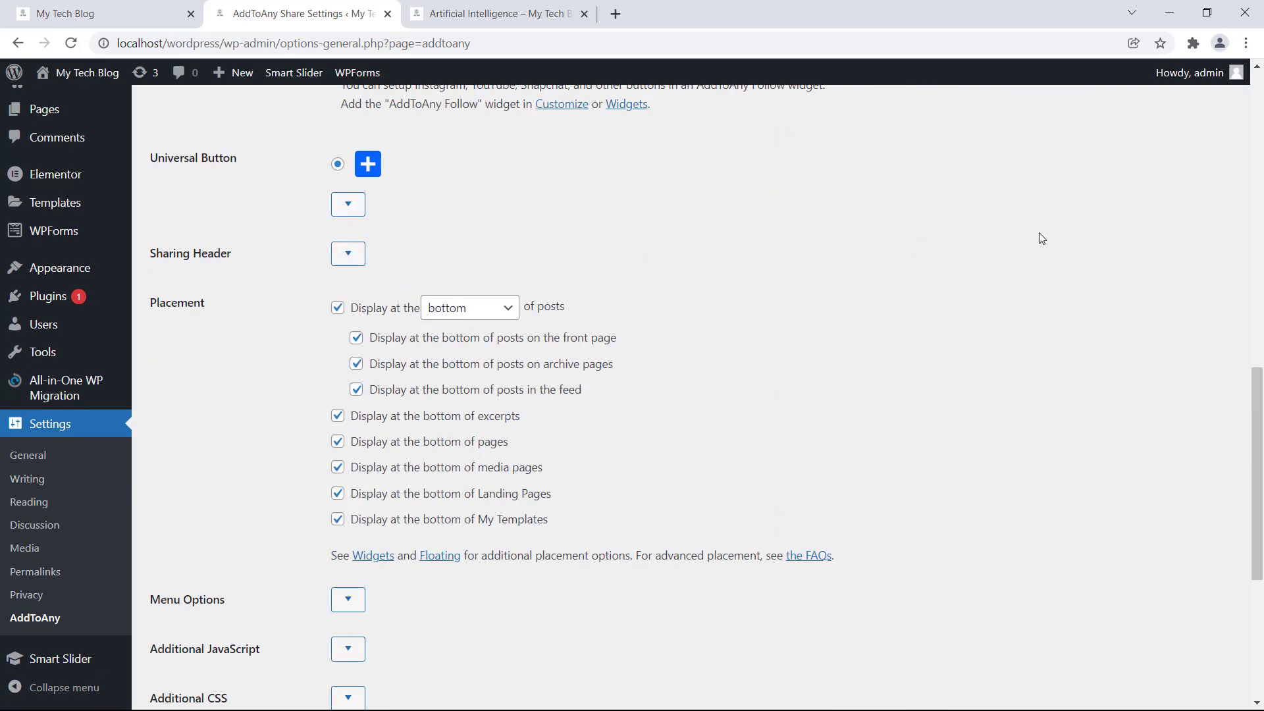
scroll(1040, 237, "up", 4)
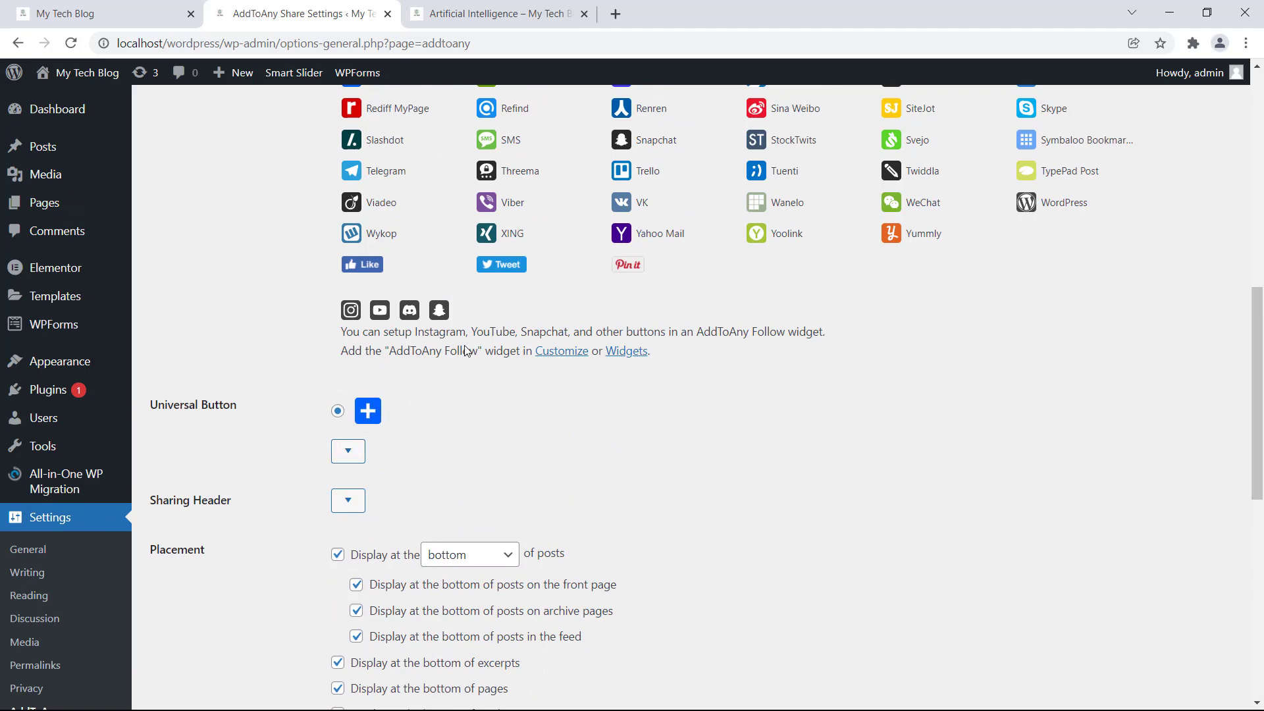
scroll(464, 346, "up", 4)
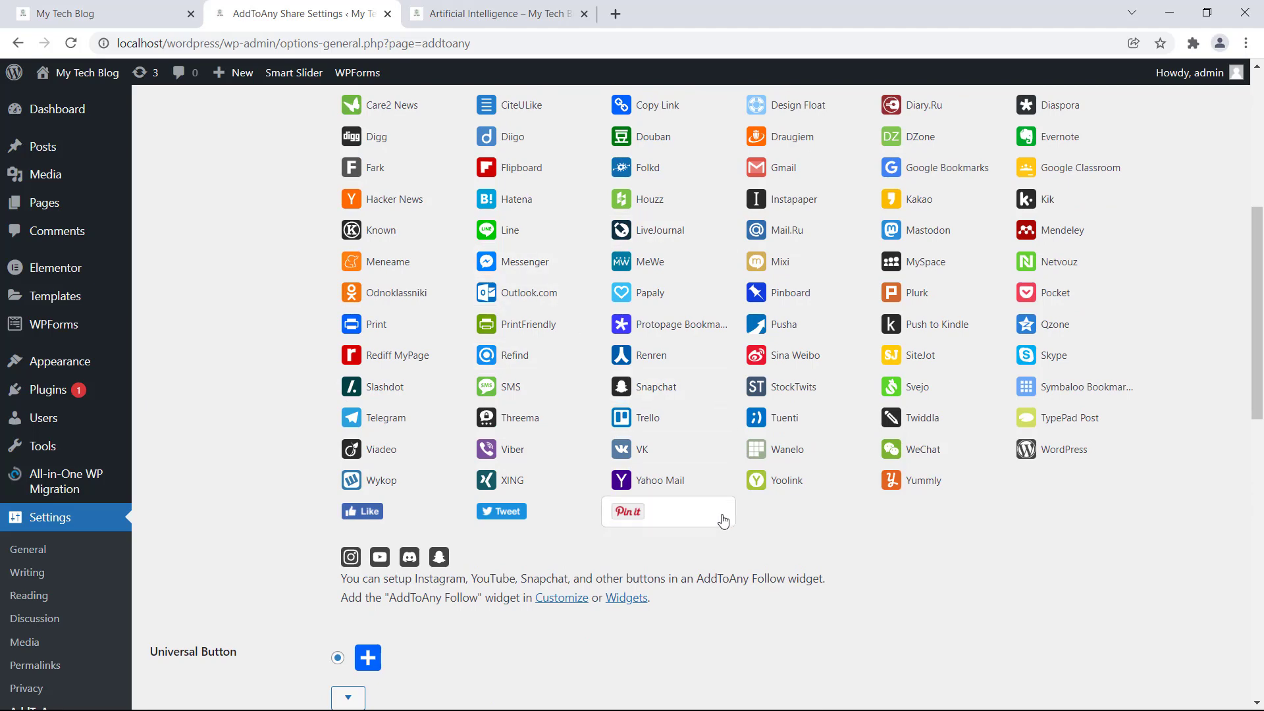
scroll(799, 548, "down", 1)
scroll(805, 551, "down", 2)
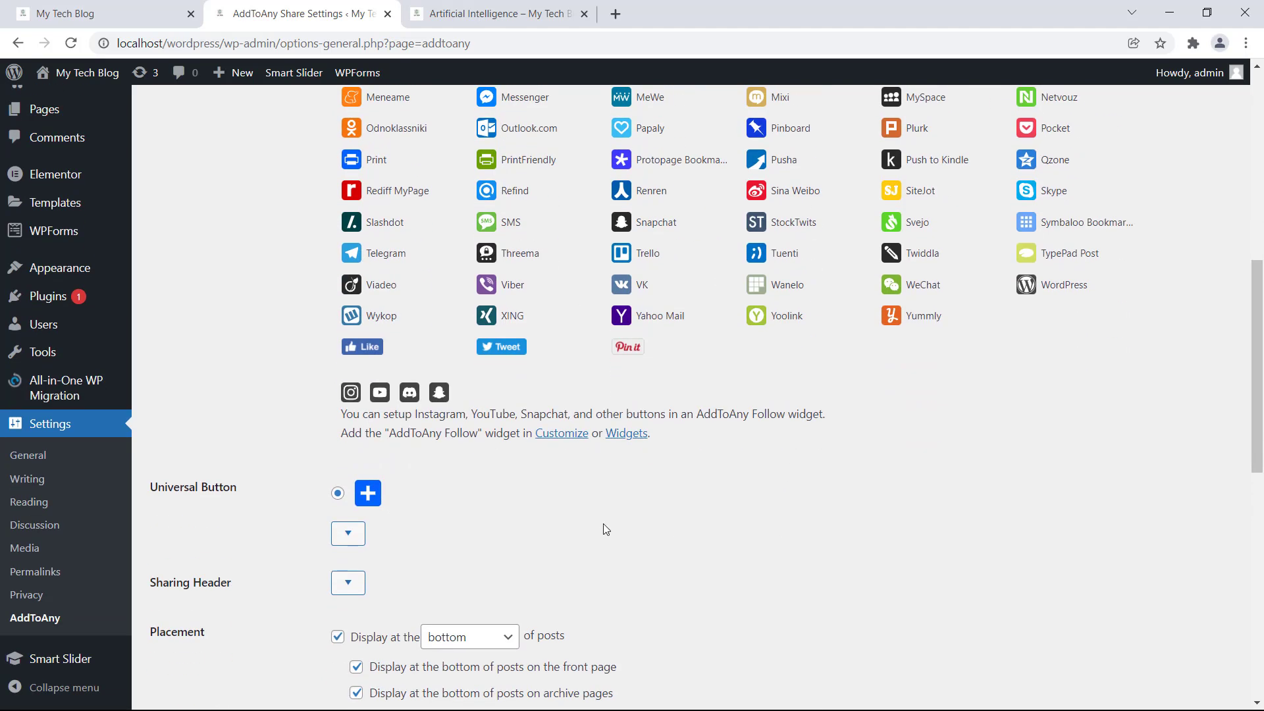
scroll(606, 528, "down", 3)
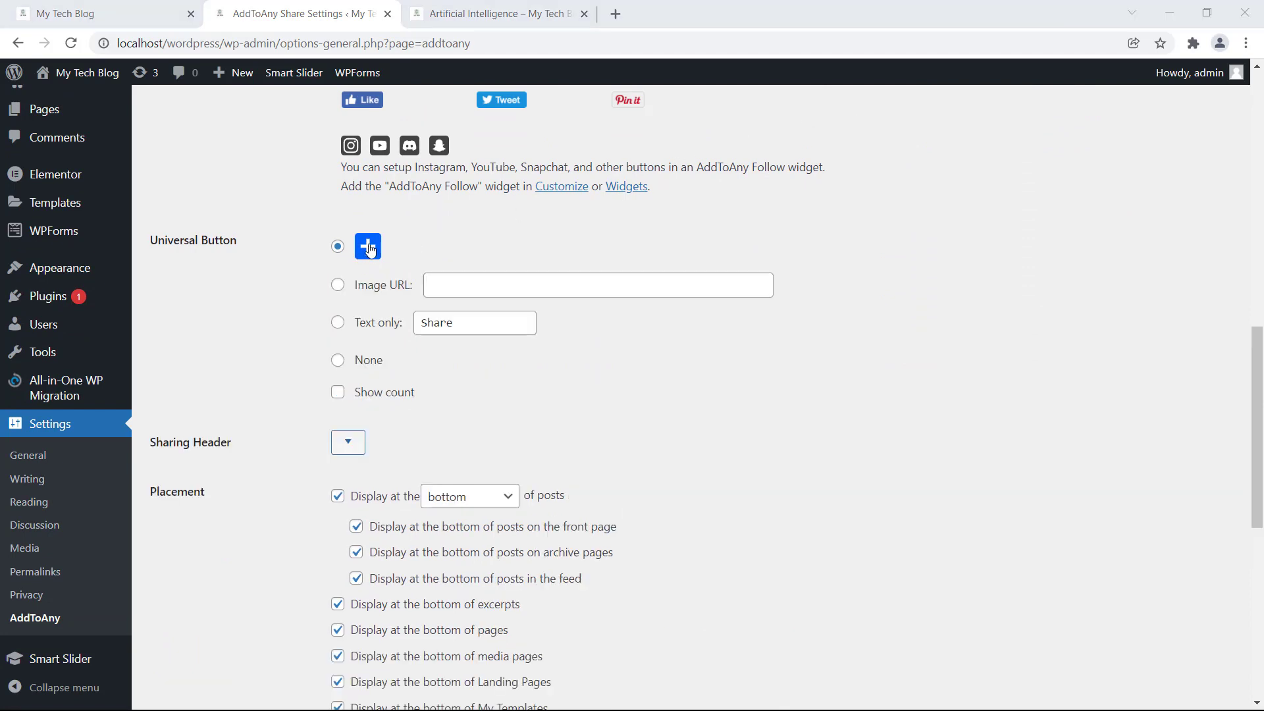
left_click(369, 248)
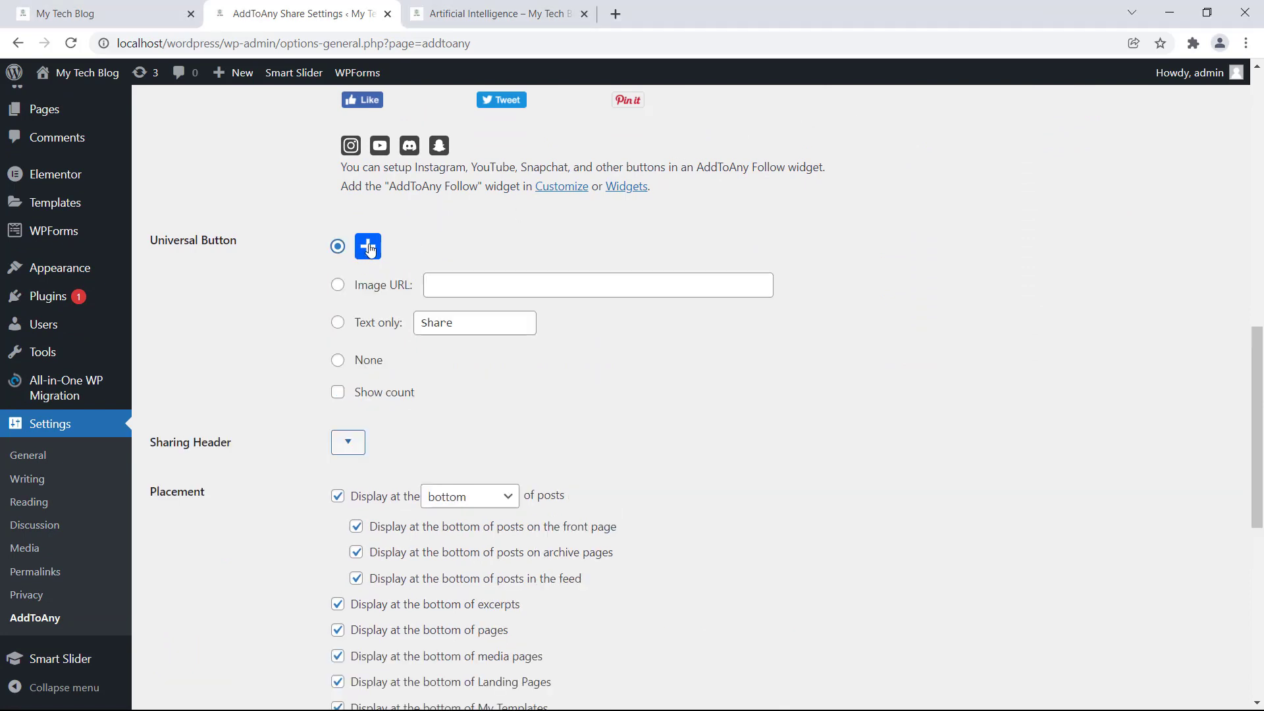
left_click(338, 361)
left_click(711, 153)
- Turn off share button placement at the bottom of My Templates, Landing Pages, media pages and pages, keeping posts at bottom
scroll(525, 381, "down", 4)
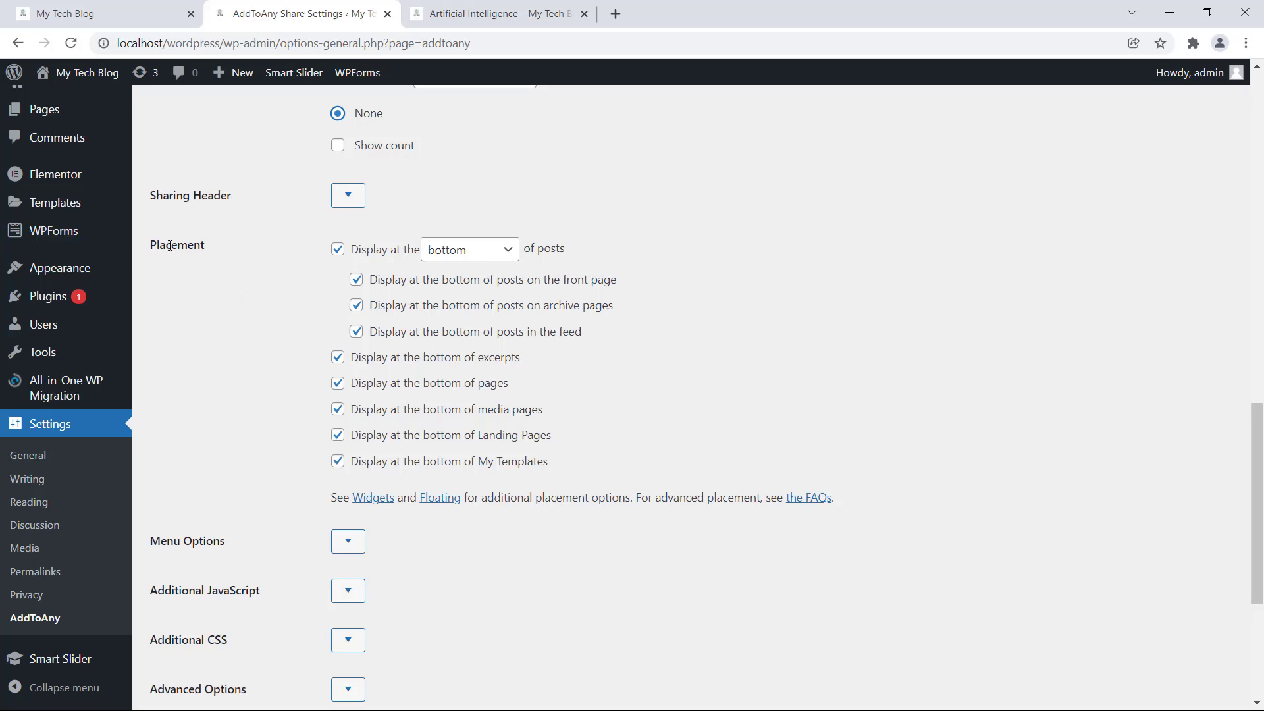
left_click(512, 254)
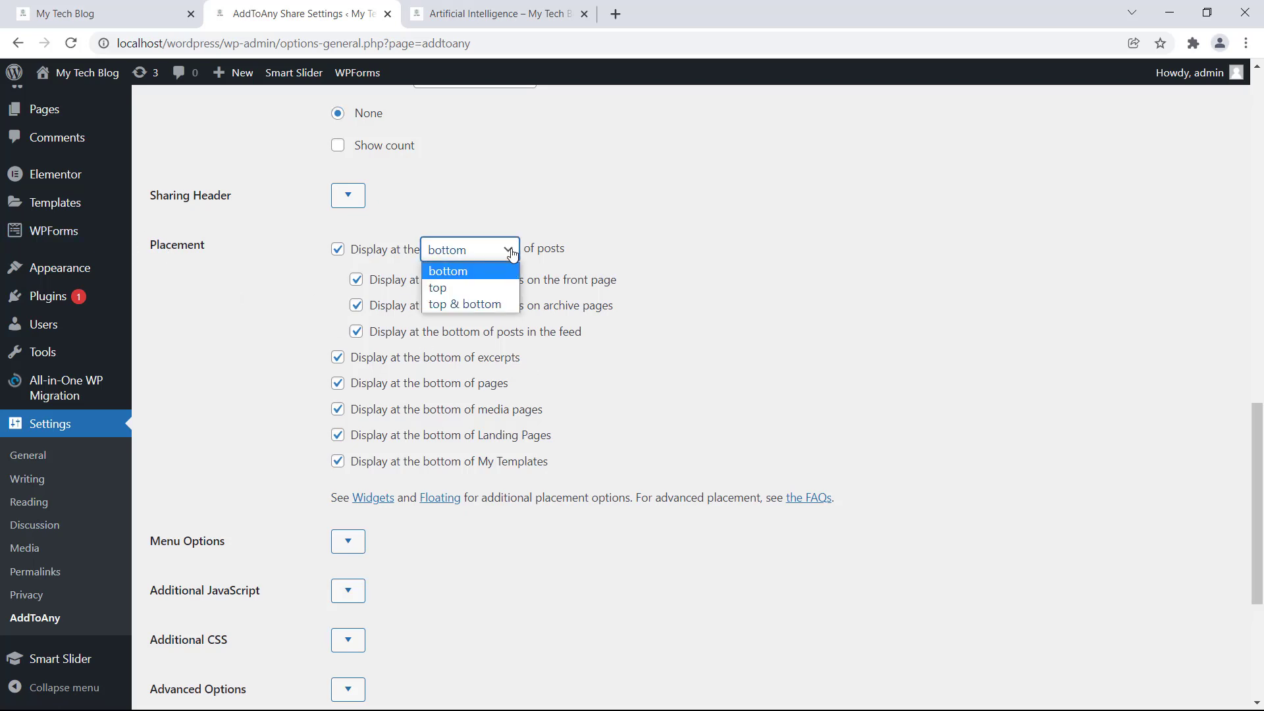
left_click(512, 255)
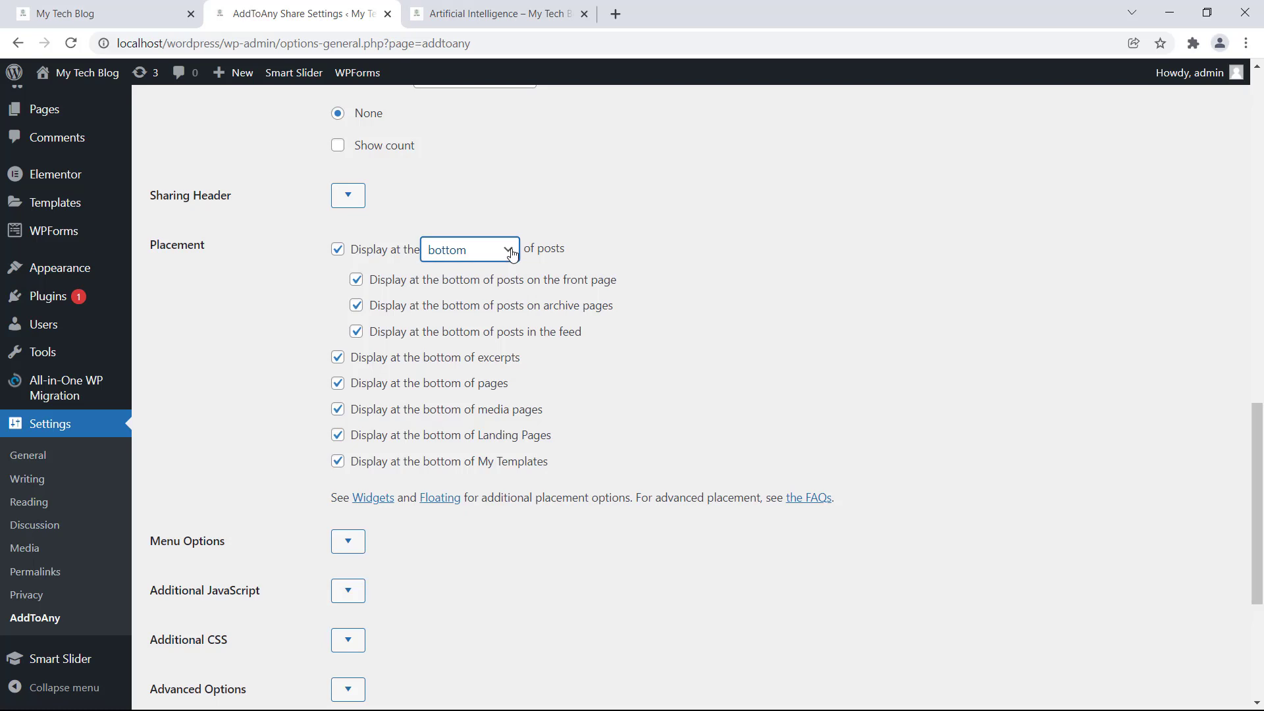
left_click(337, 248)
left_click(337, 460)
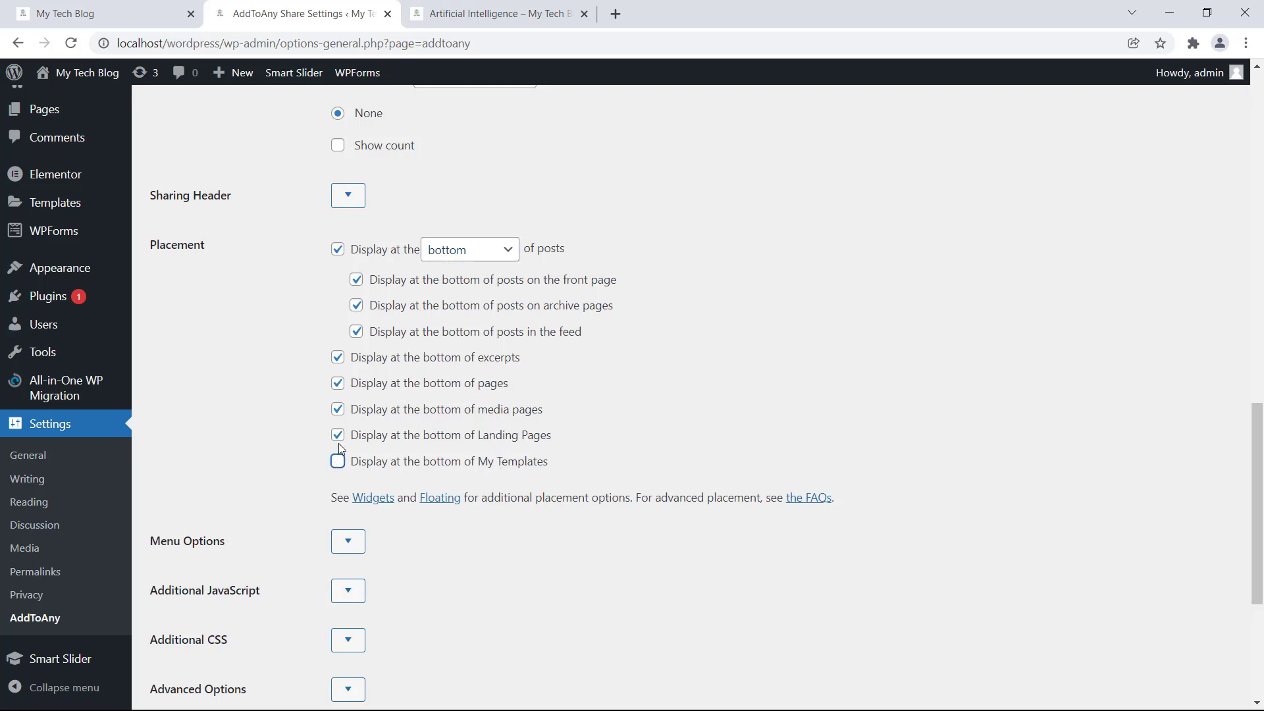
left_click(337, 435)
left_click(339, 412)
left_click(337, 383)
- Save the changes to the AddToAny share settings
scroll(554, 396, "down", 2)
scroll(554, 396, "down", 3)
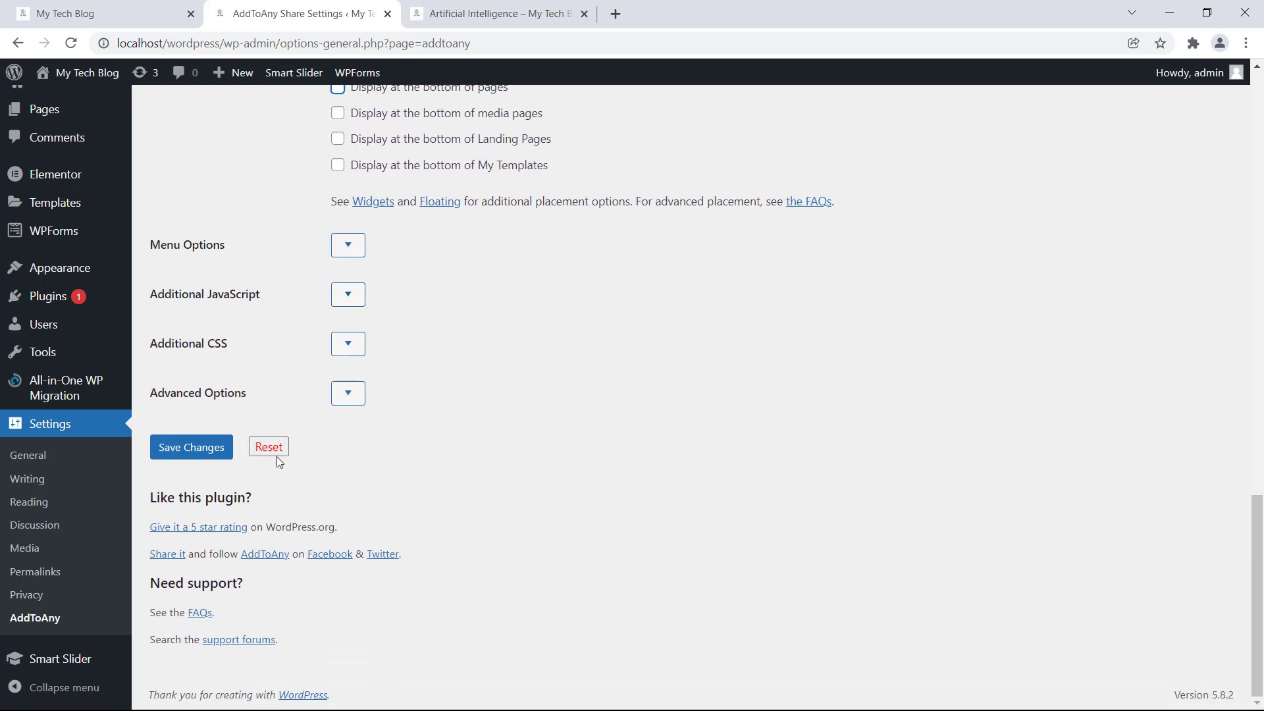
left_click(200, 453)
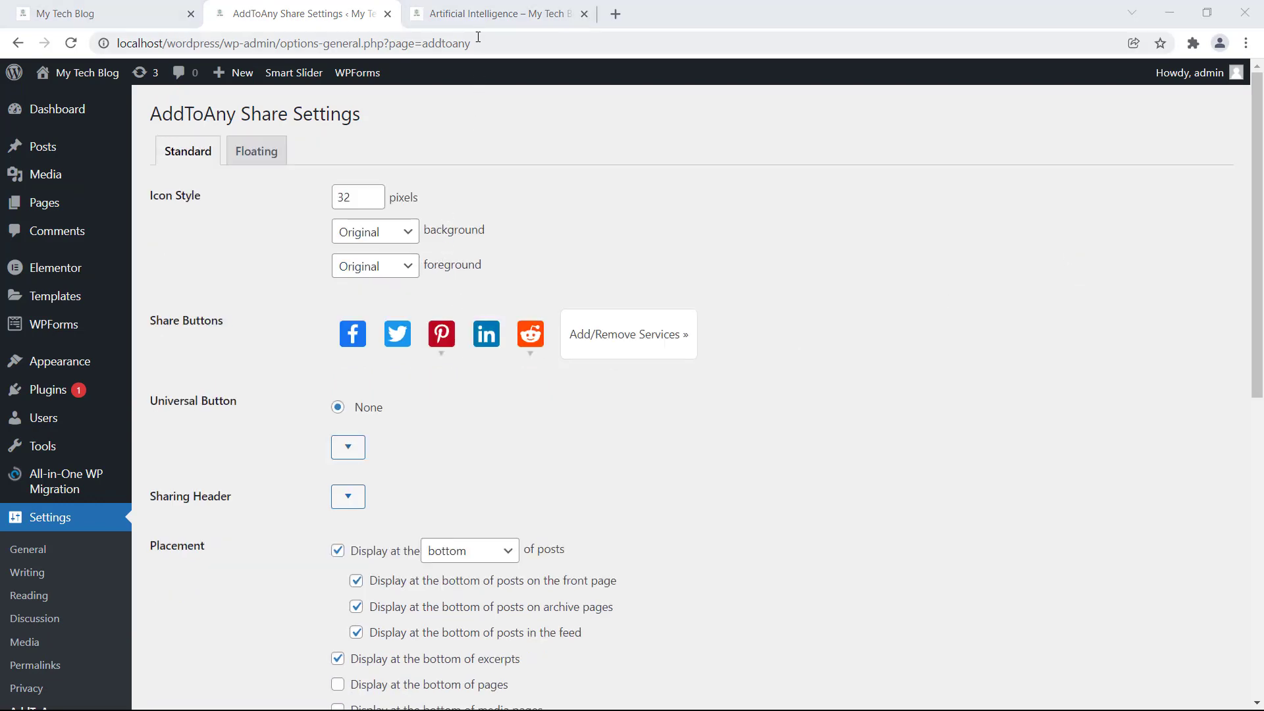
- Switch to the live site and check its home and Contact Us pages for share buttons
left_click(502, 12)
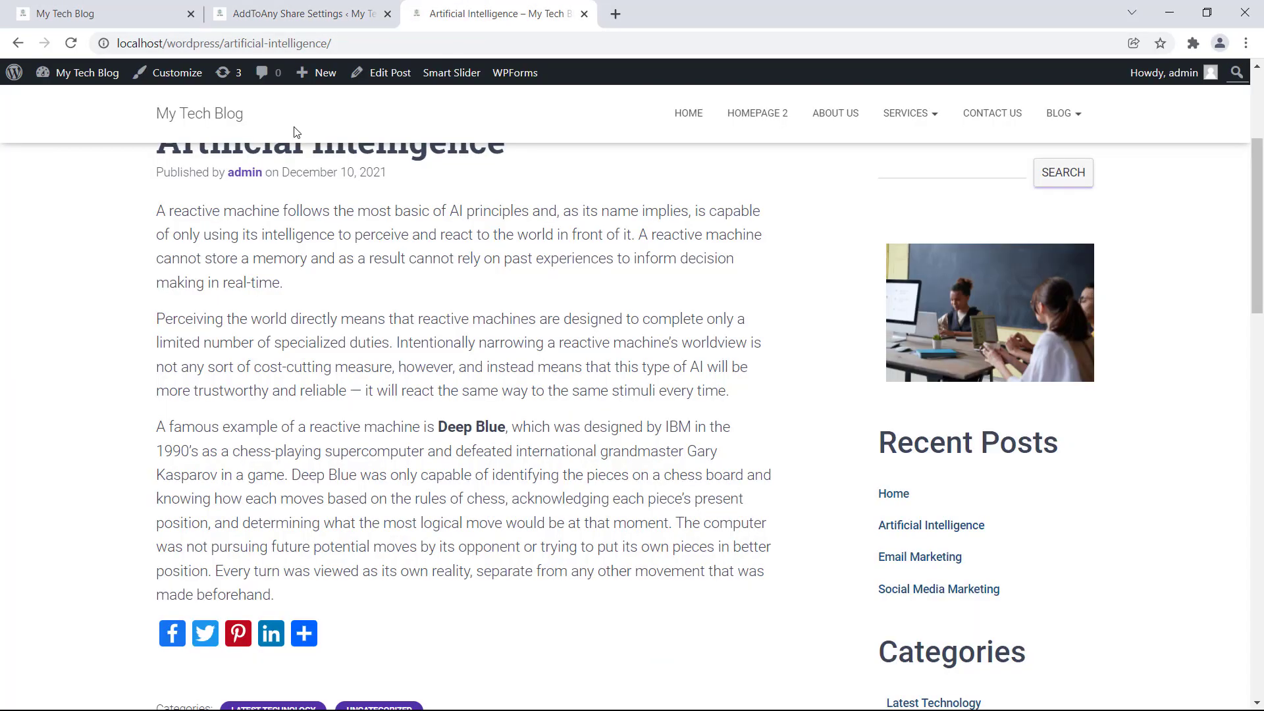
left_click(689, 113)
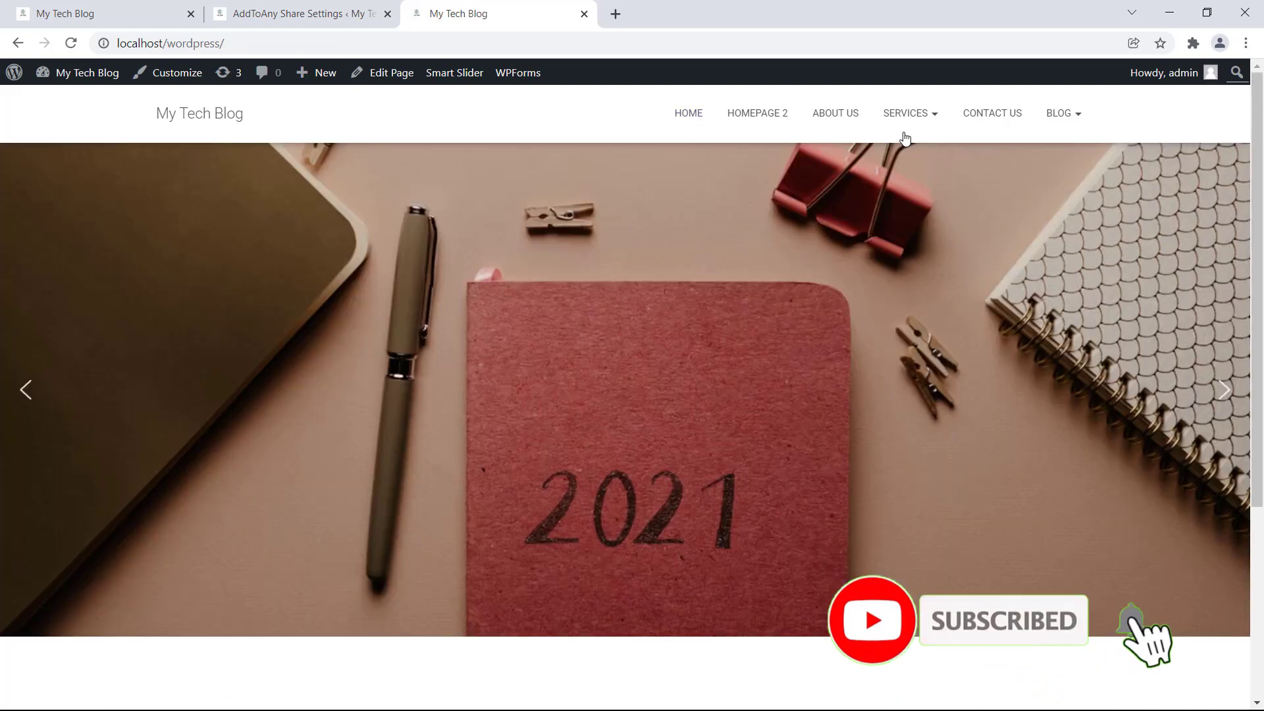
left_click(992, 115)
scroll(497, 248, "down", 6)
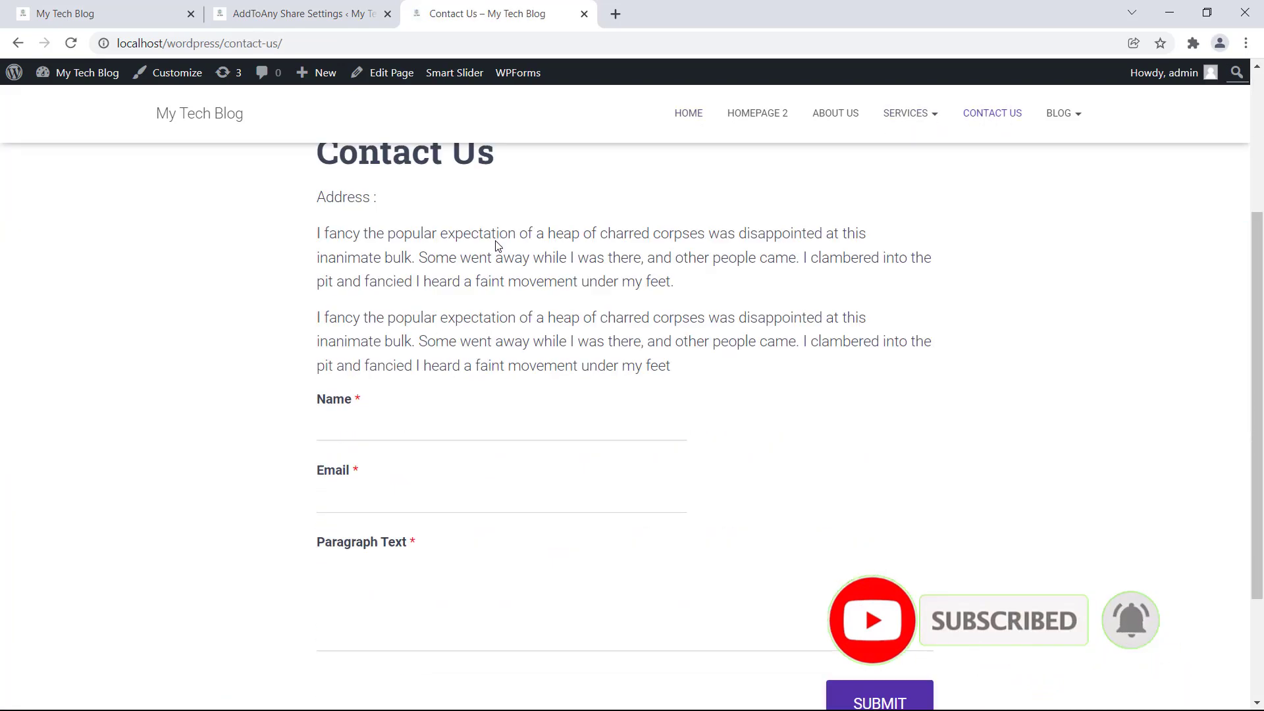
scroll(497, 246, "up", 6)
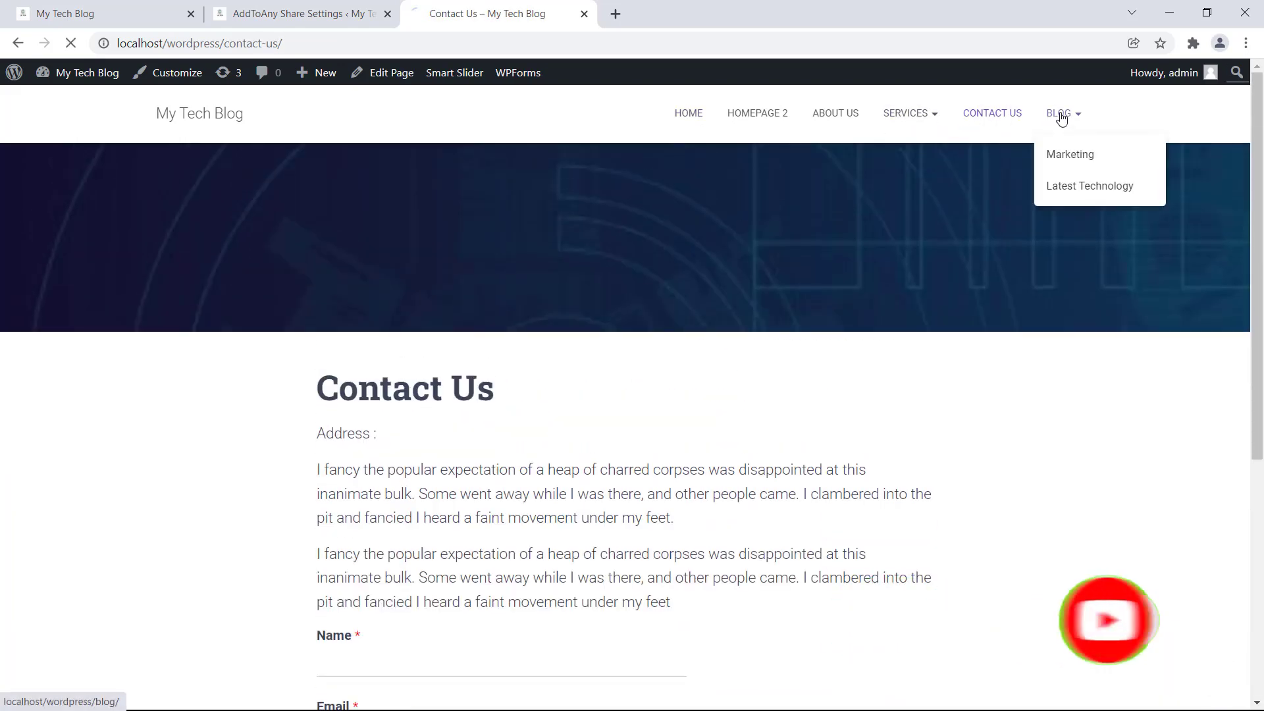
- Open the site's Blog page and check the share buttons below the post excerpts
left_click(1060, 117)
scroll(666, 366, "down", 6)
scroll(666, 366, "down", 5)
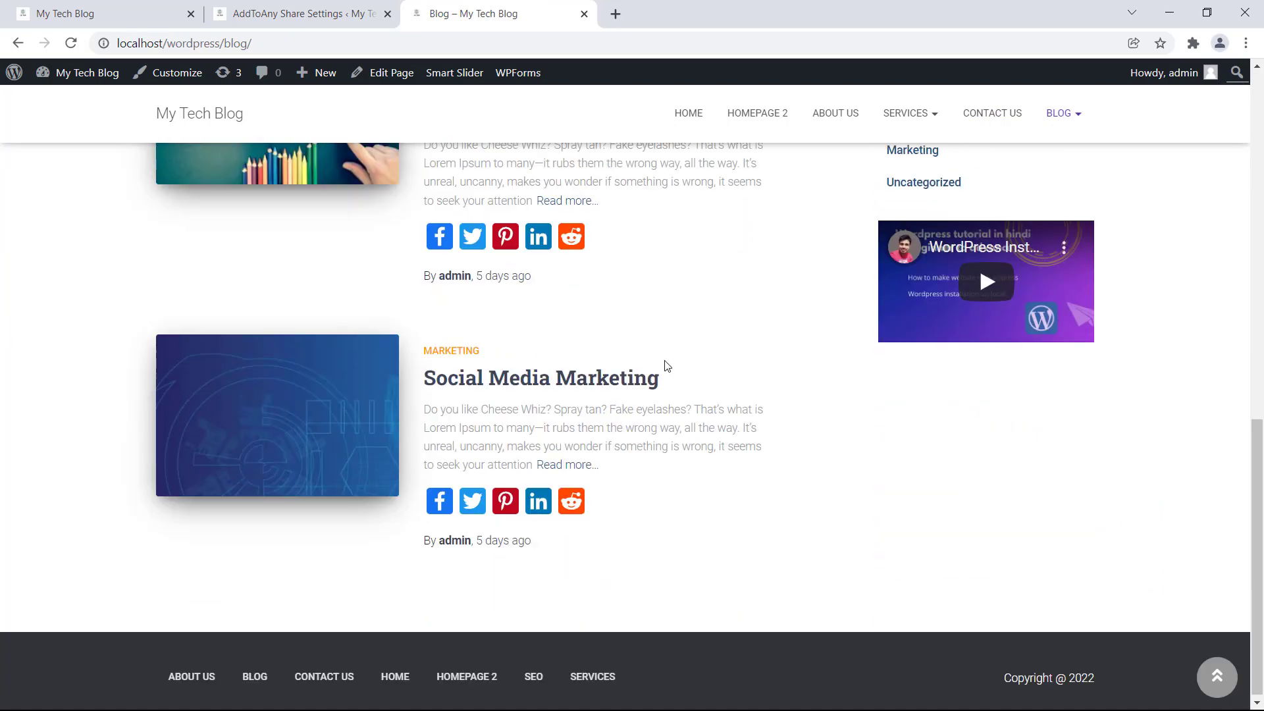
scroll(666, 366, "up", 10)
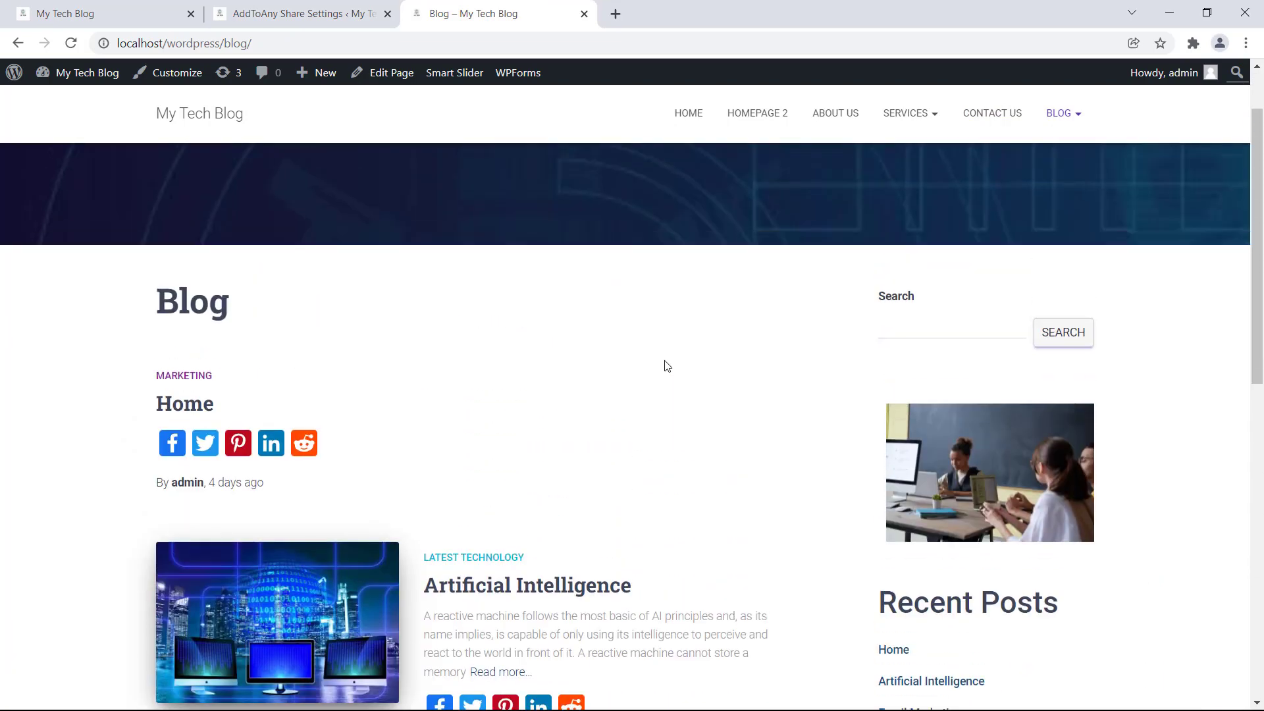
scroll(569, 541, "down", 3)
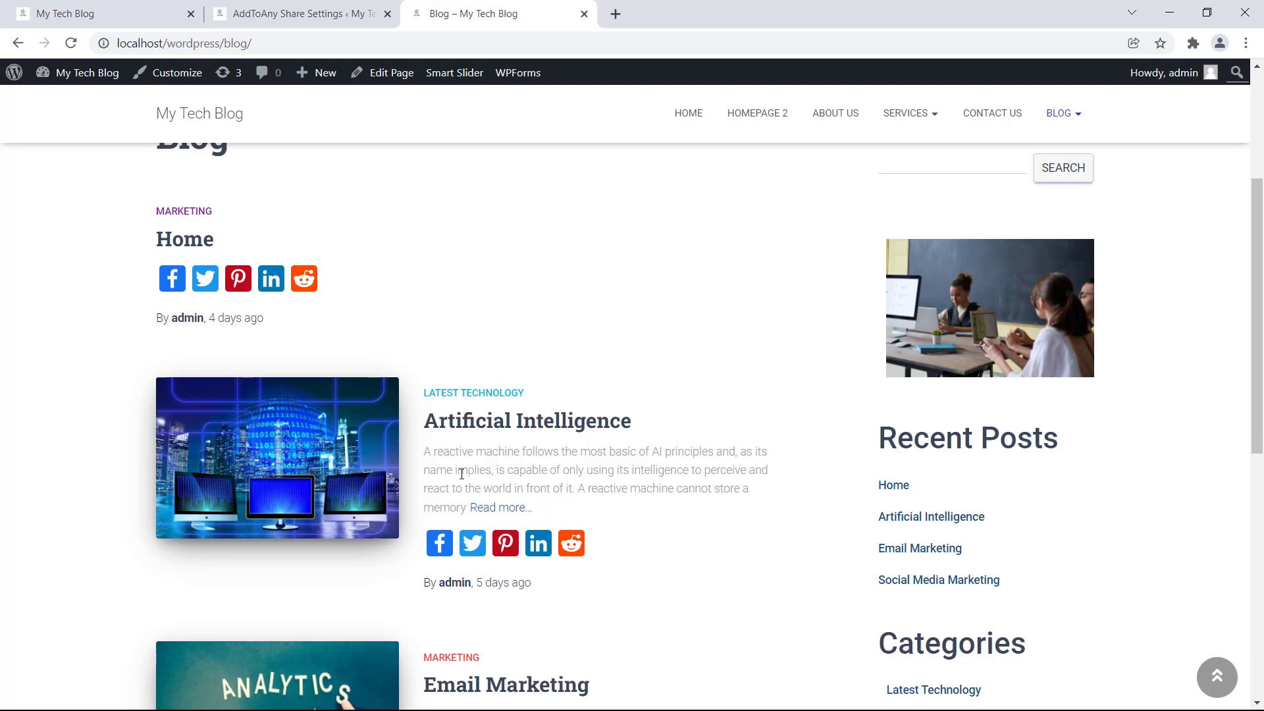
- Open the Artificial Intelligence post and examine the share buttons below its text
left_click(555, 432)
scroll(555, 432, "down", 9)
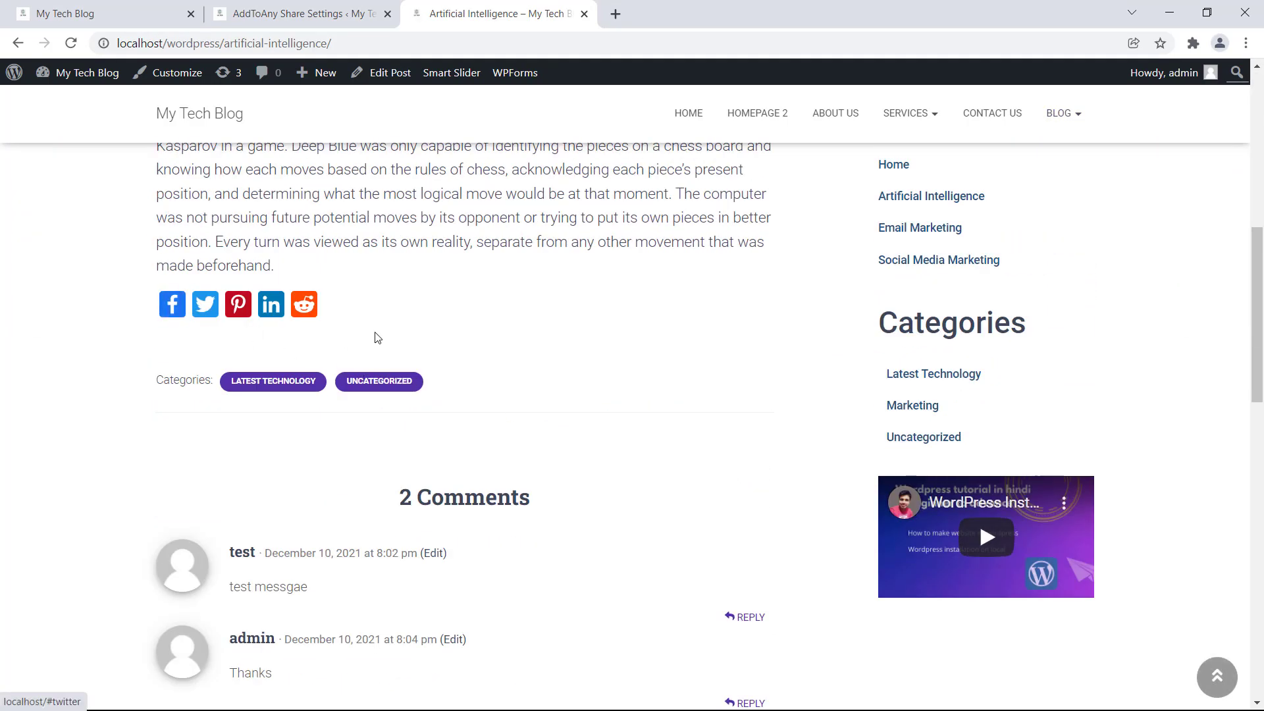
scroll(483, 386, "up", 9)
scroll(478, 367, "down", 2)
scroll(478, 367, "down", 6)
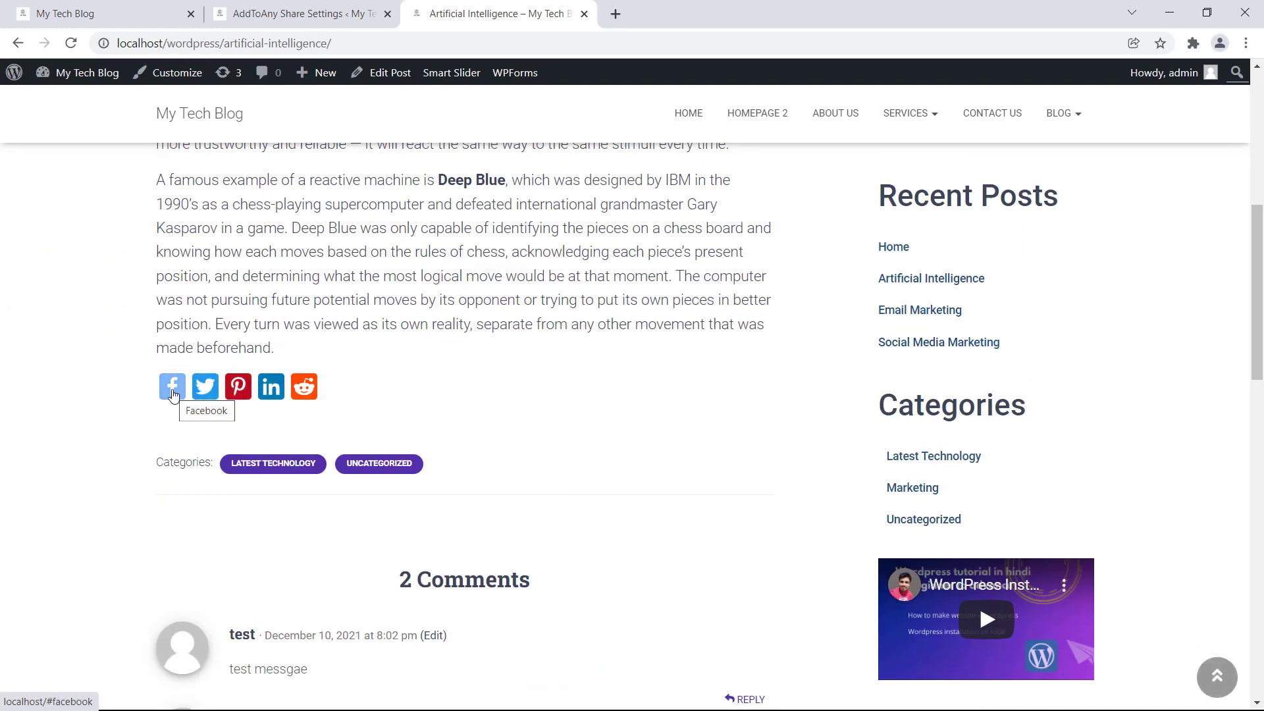
- Test the Facebook share button under the Artificial Intelligence post, and close its pop-up window
left_click(173, 394)
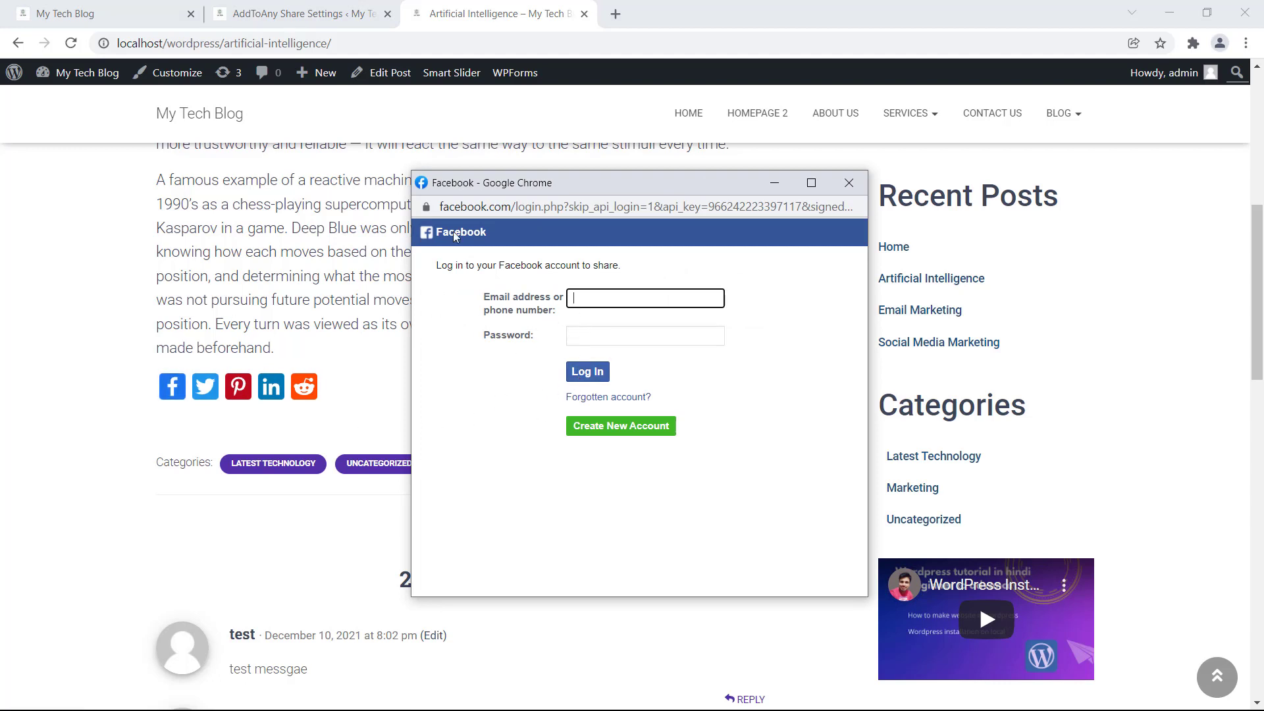
left_click_drag(604, 194, 496, 183)
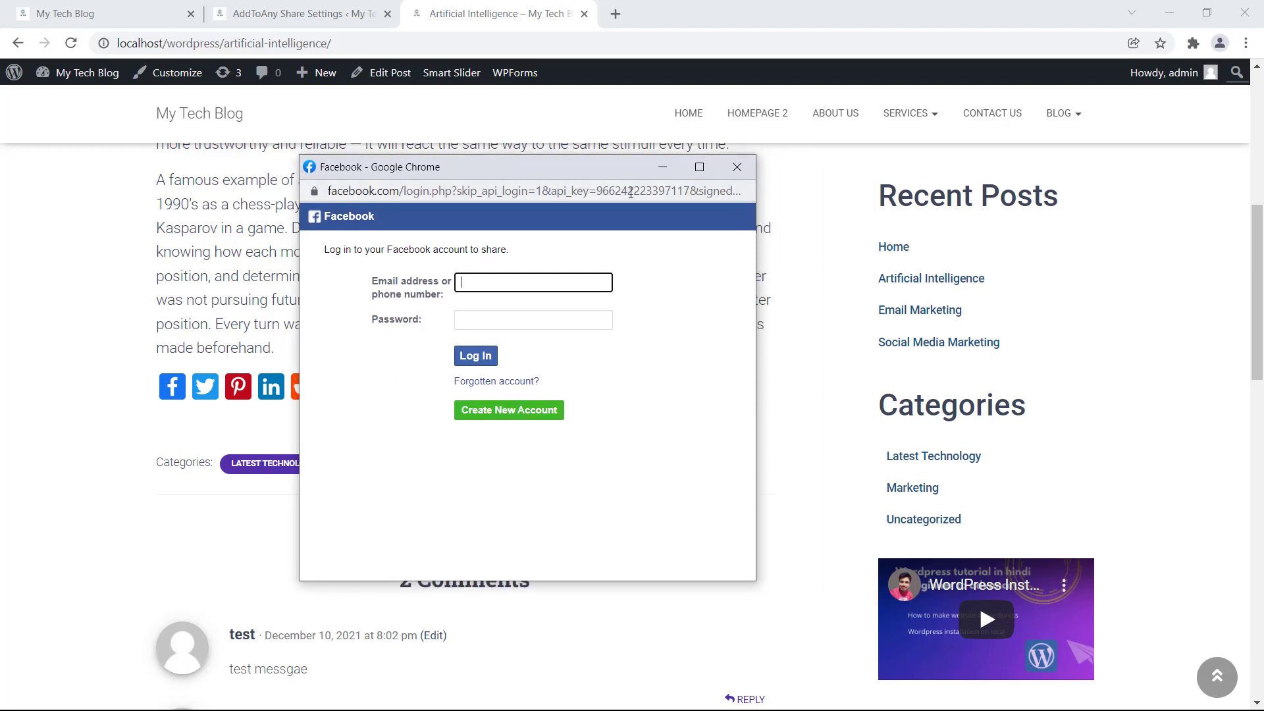
left_click(731, 171)
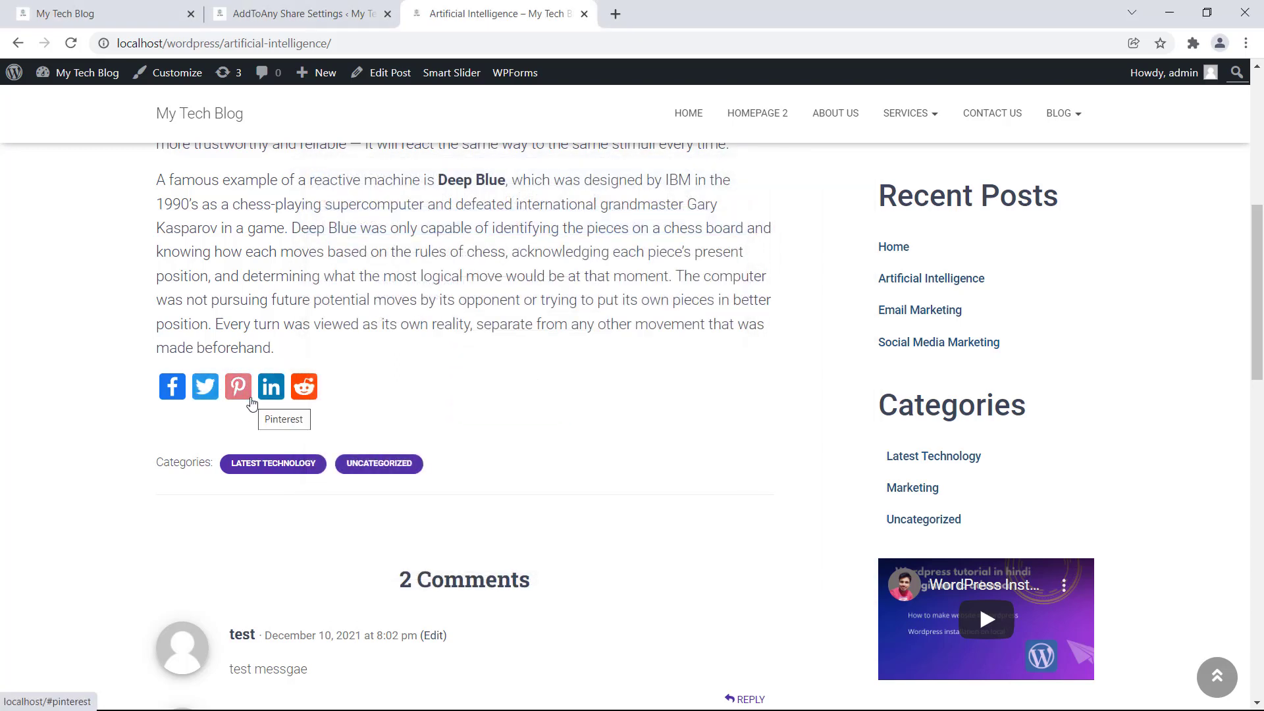
- Search the new plugins for "updraft", then install and activate the UpdraftPlus WordPress Backup Plugin
scroll(492, 377, "up", 7)
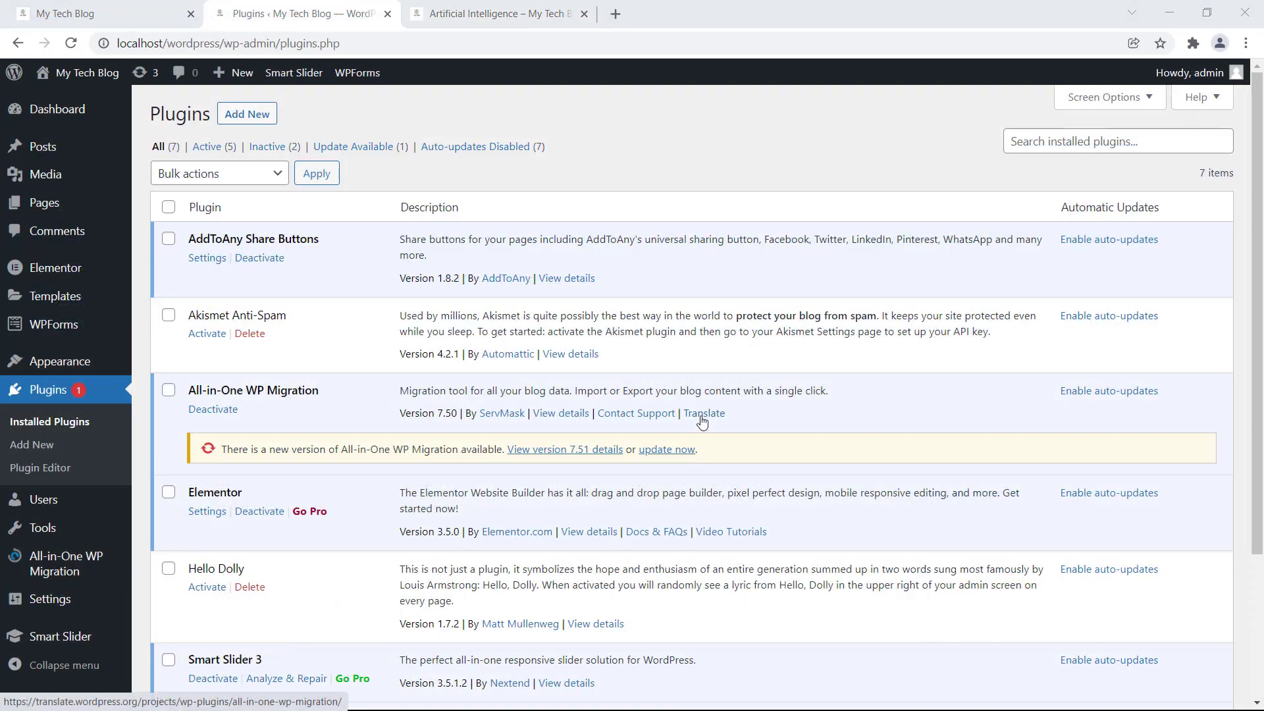
left_click(261, 116)
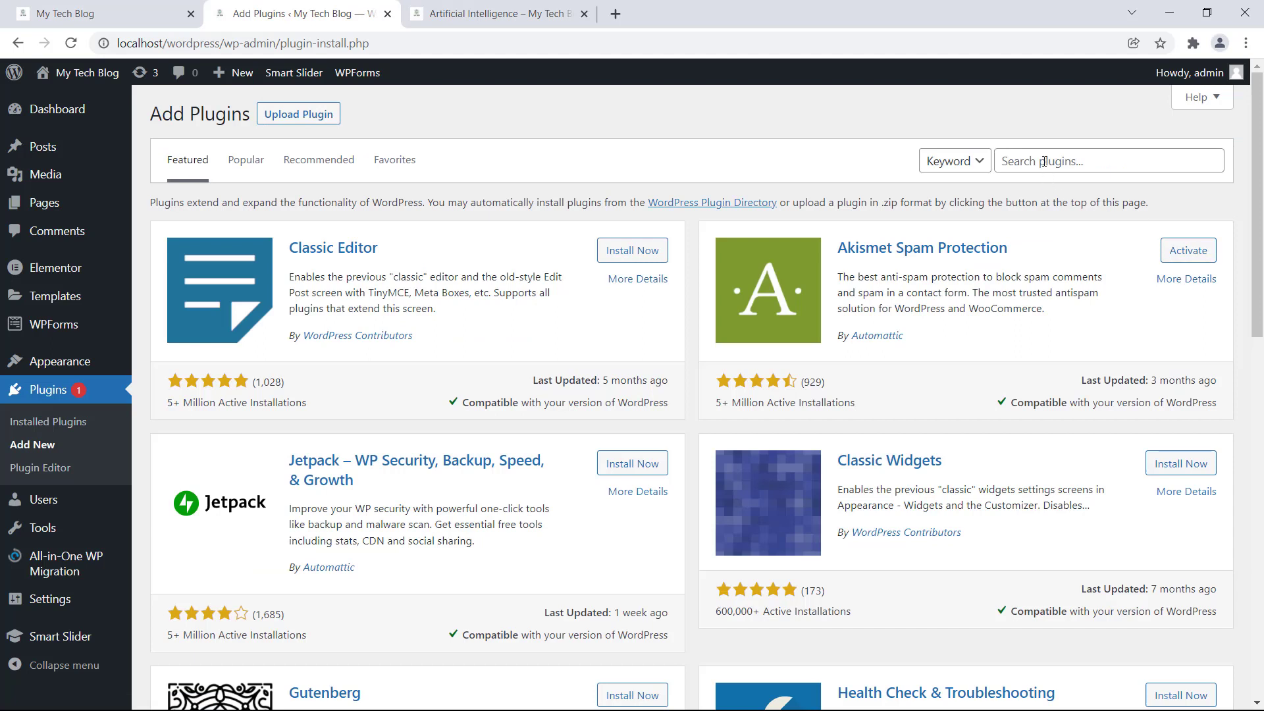
left_click(1043, 161)
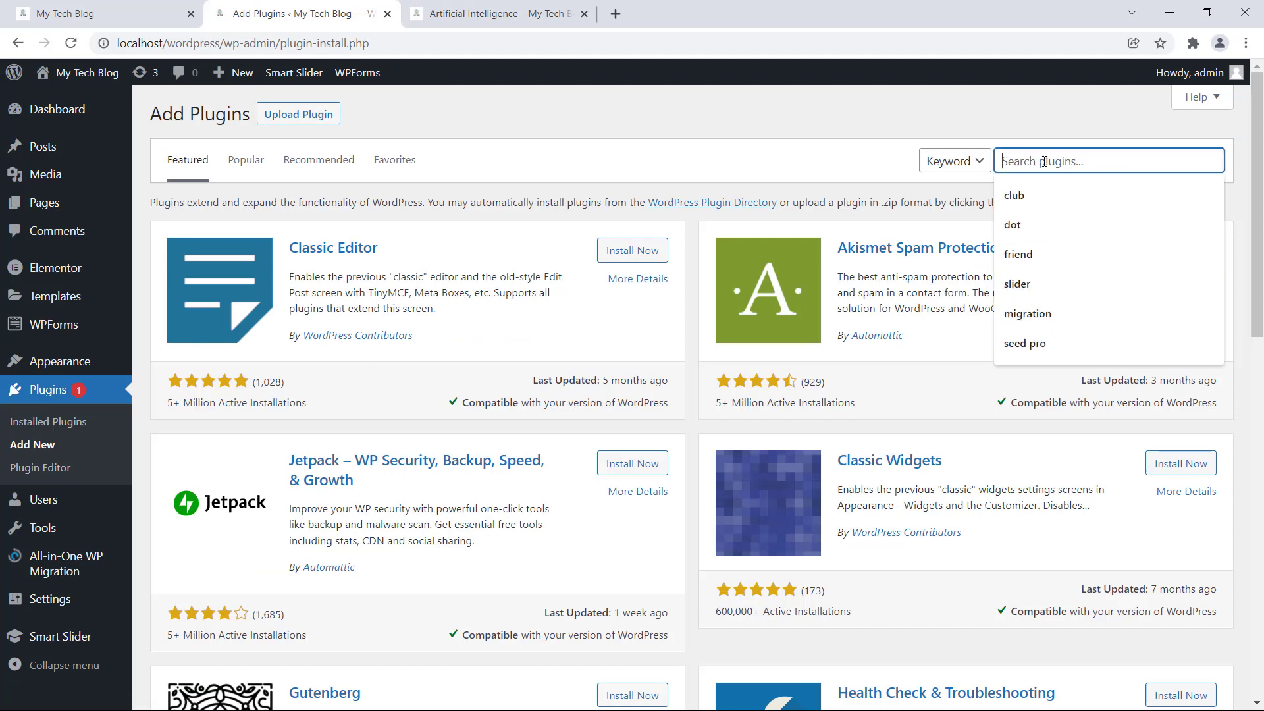
type("updraft")
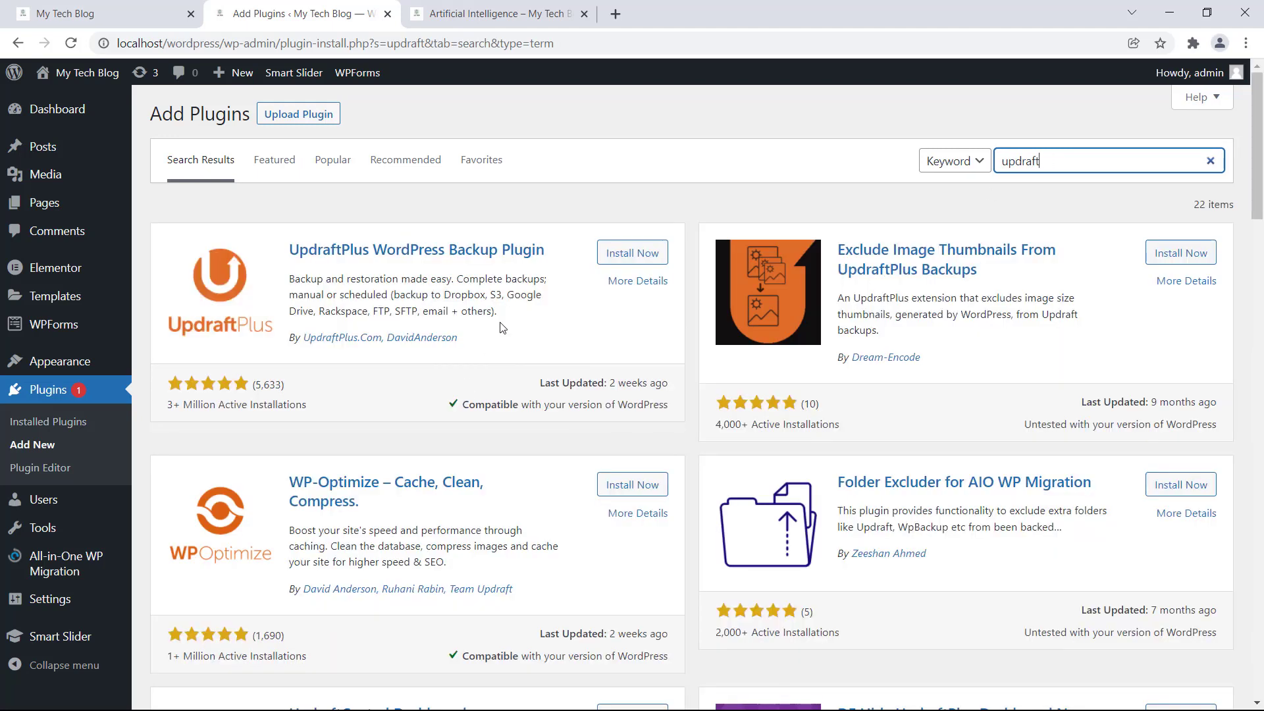
left_click(622, 262)
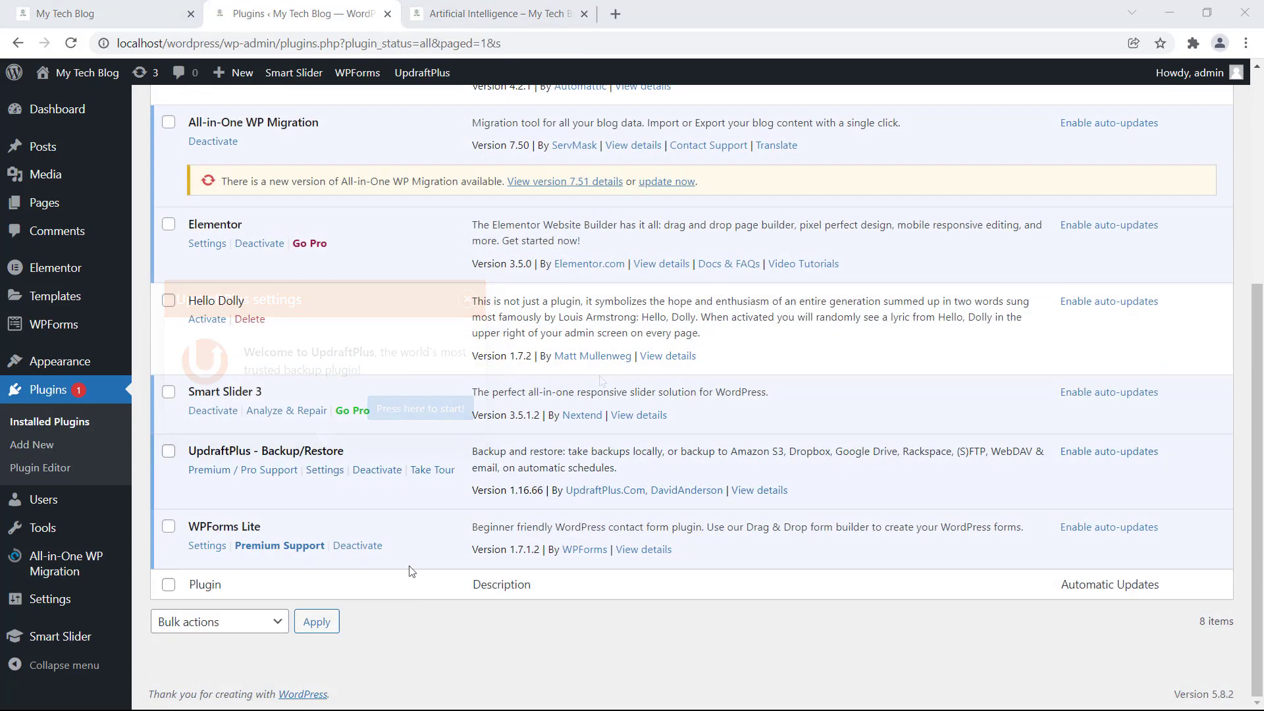
- Open UpdraftPlus from the installed plugins, view its Migrate / Clone options and bring up its backup settings
left_click(341, 474)
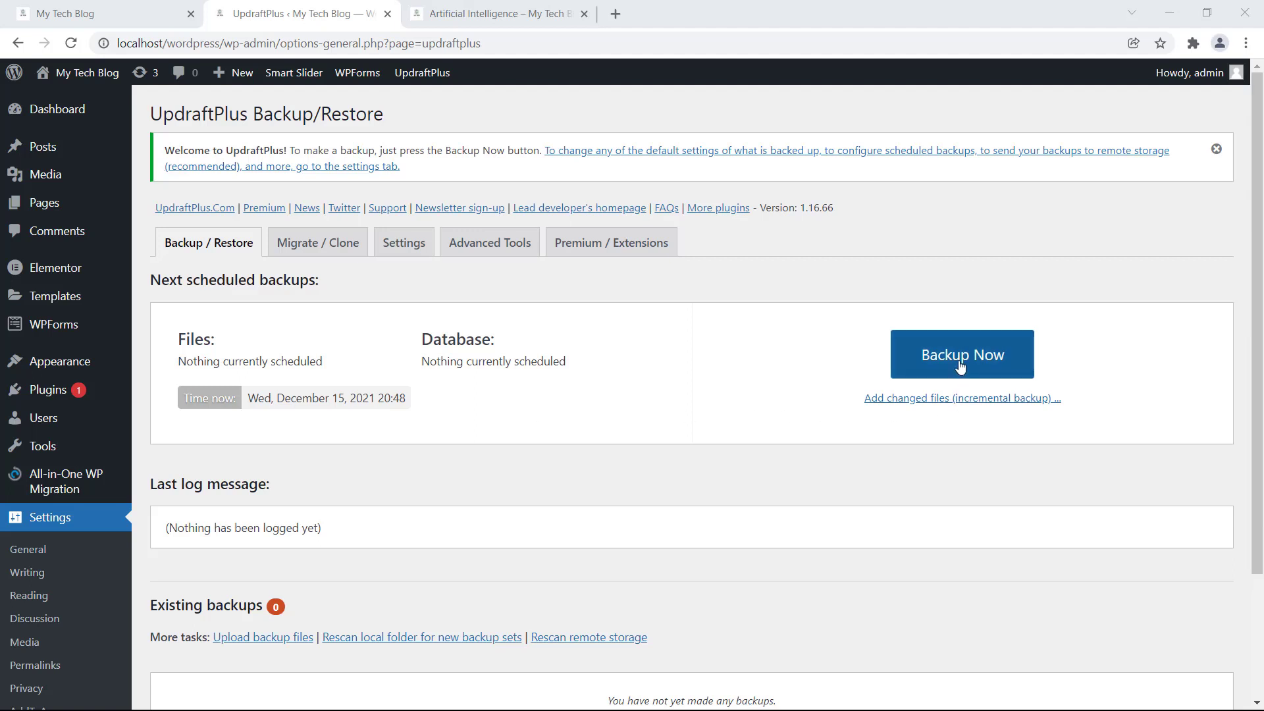
left_click(318, 245)
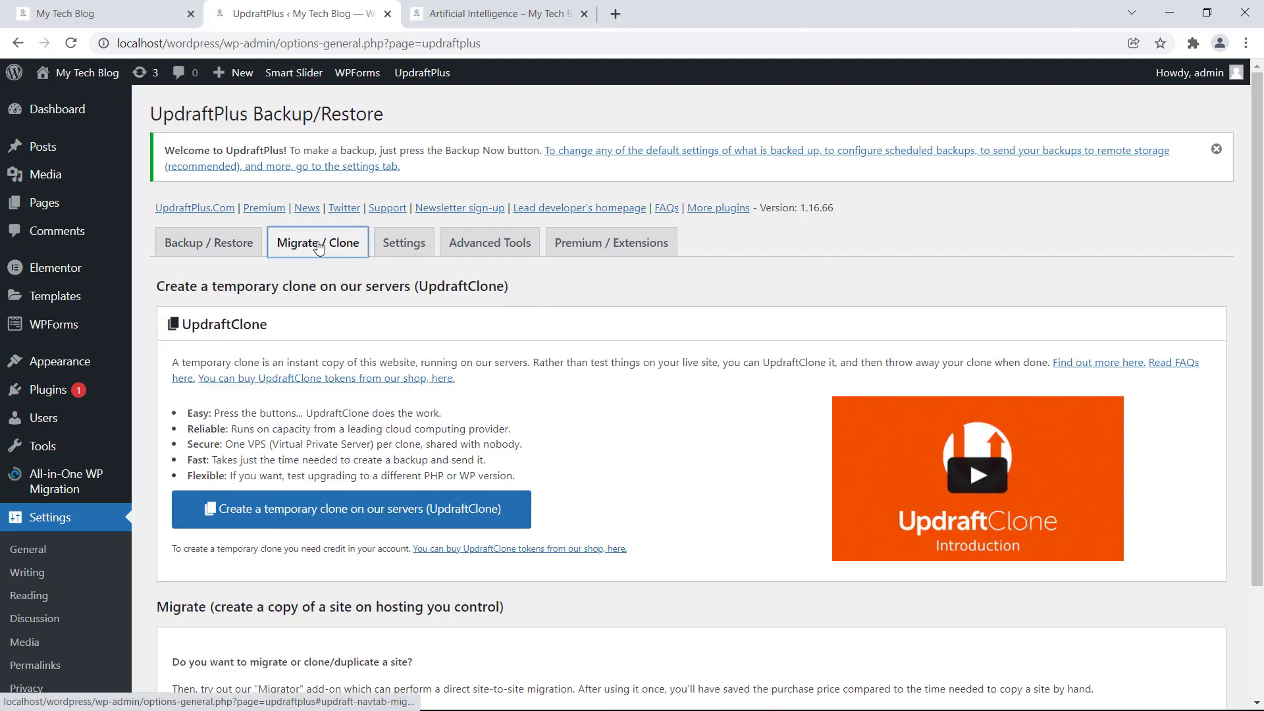
left_click(410, 243)
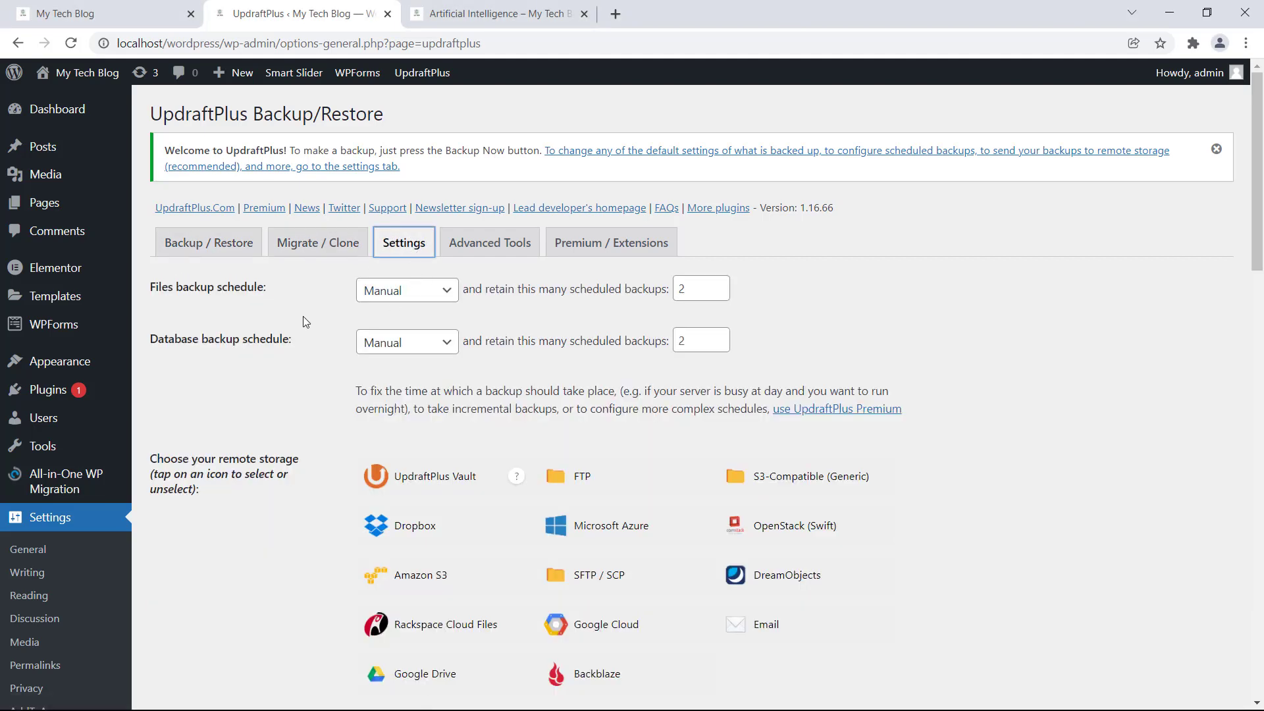
- Set both the files backup schedule and the database backup schedule to Weekly
left_click(447, 294)
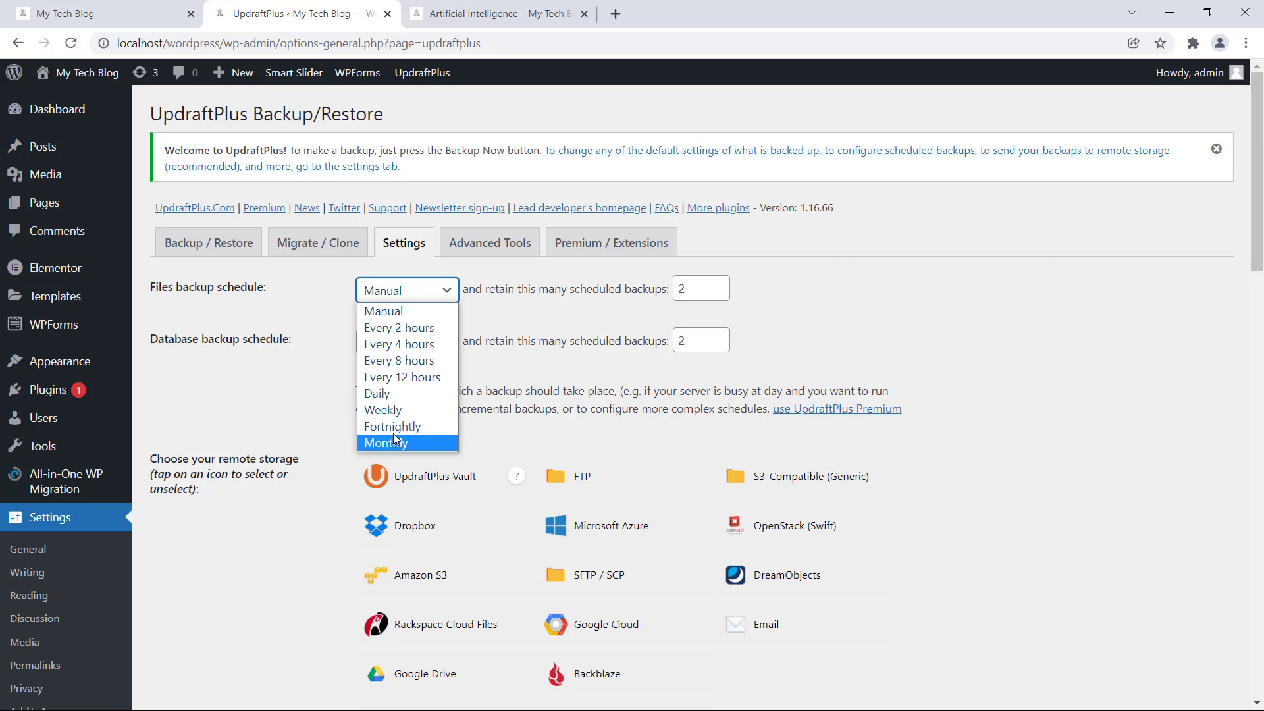
left_click(394, 412)
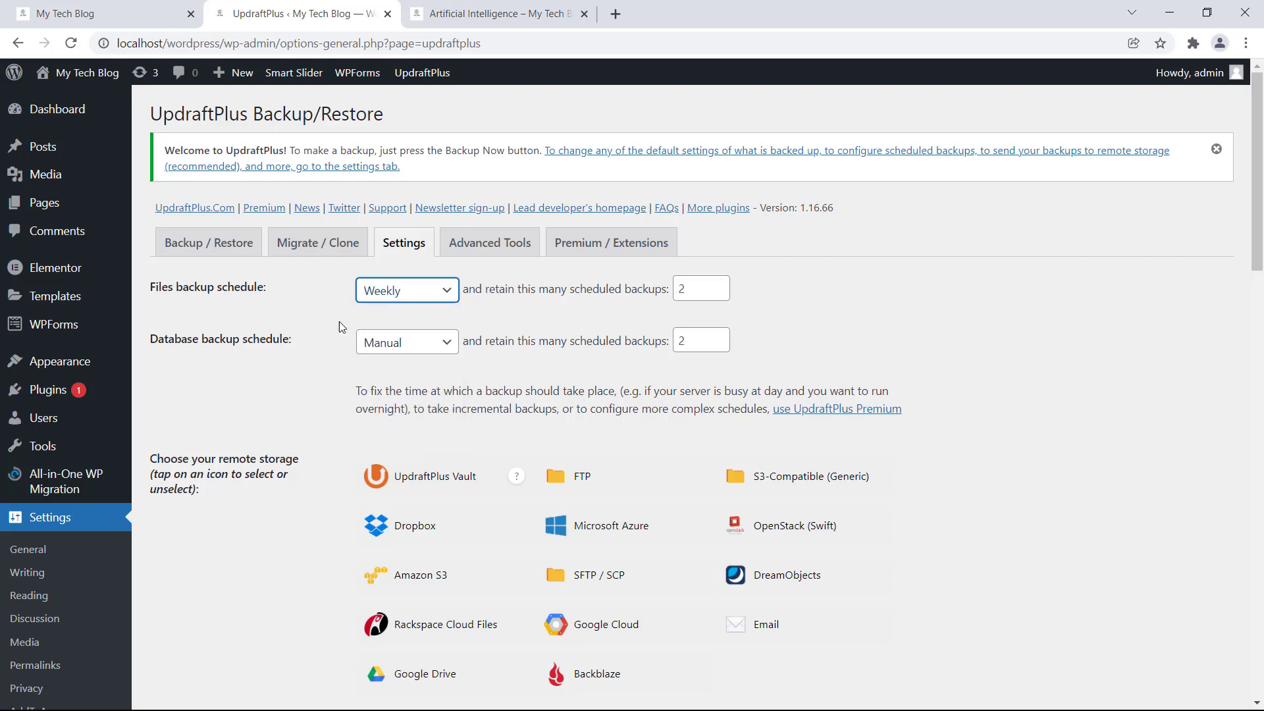
left_click(404, 343)
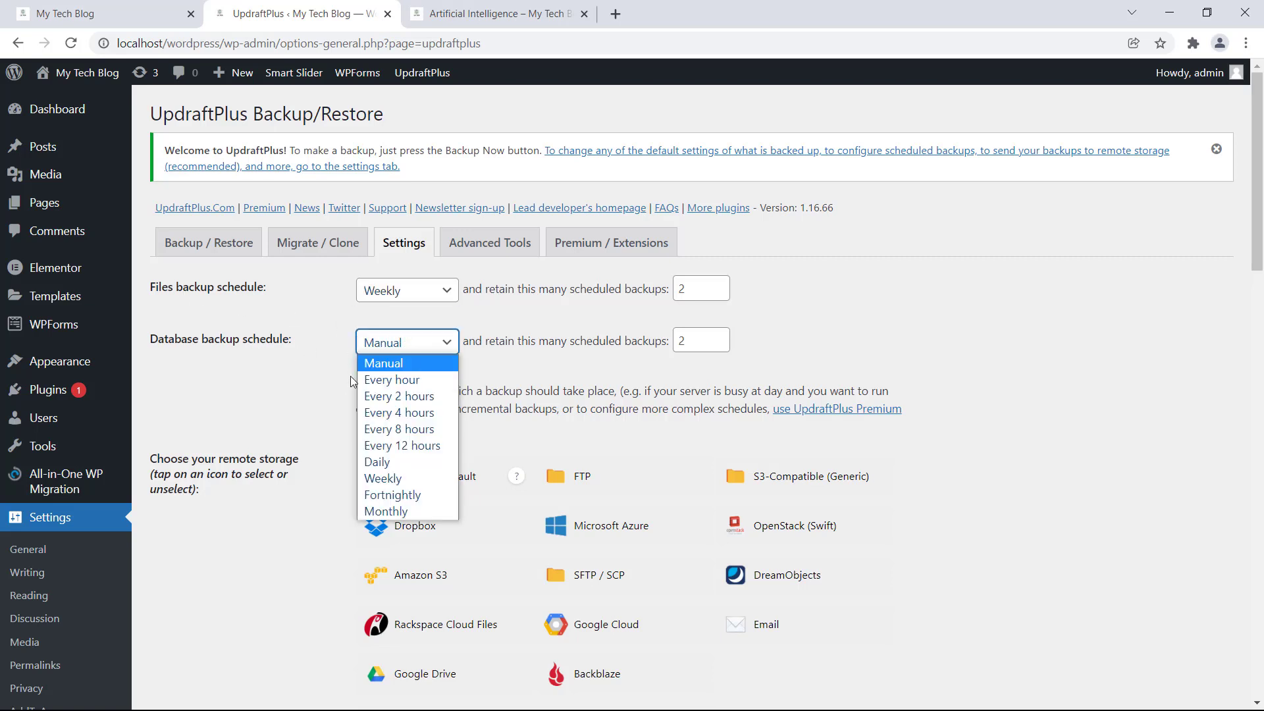
left_click(394, 479)
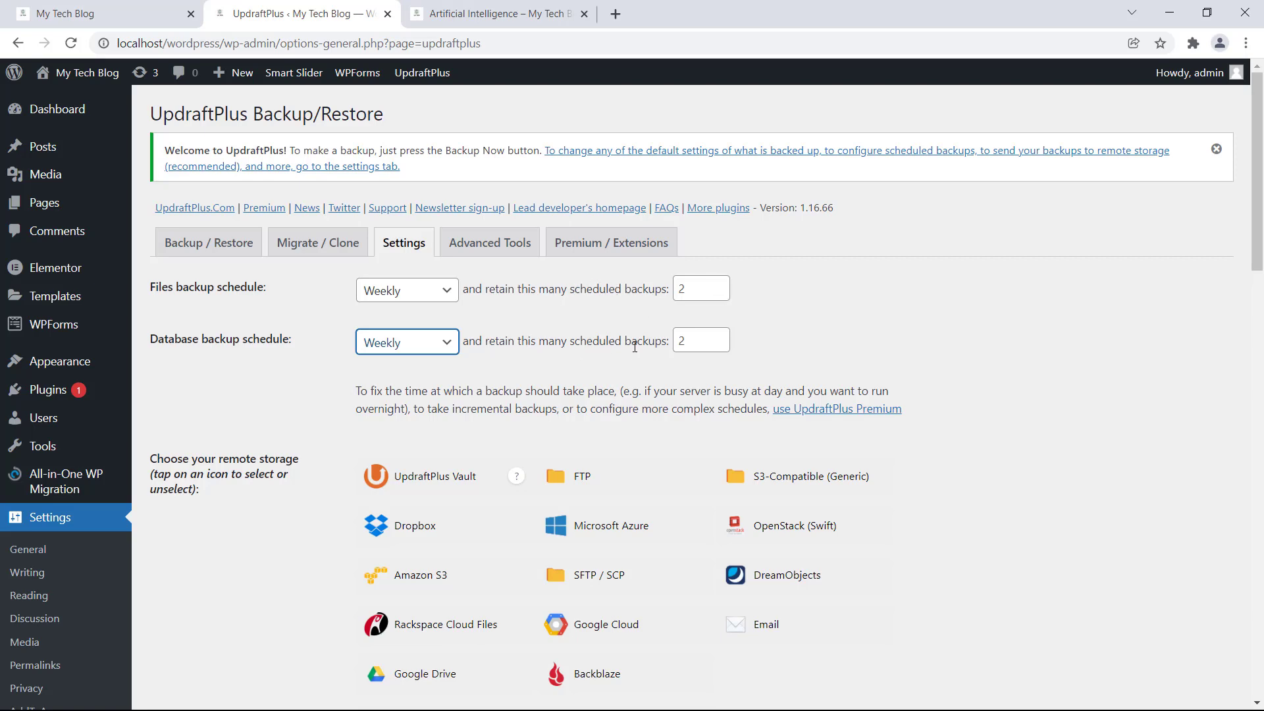
- Examine the UpdraftPlus remote storage choices, the items included in the files backup and the exclusion rules
scroll(634, 347, "down", 3)
scroll(635, 276, "up", 2)
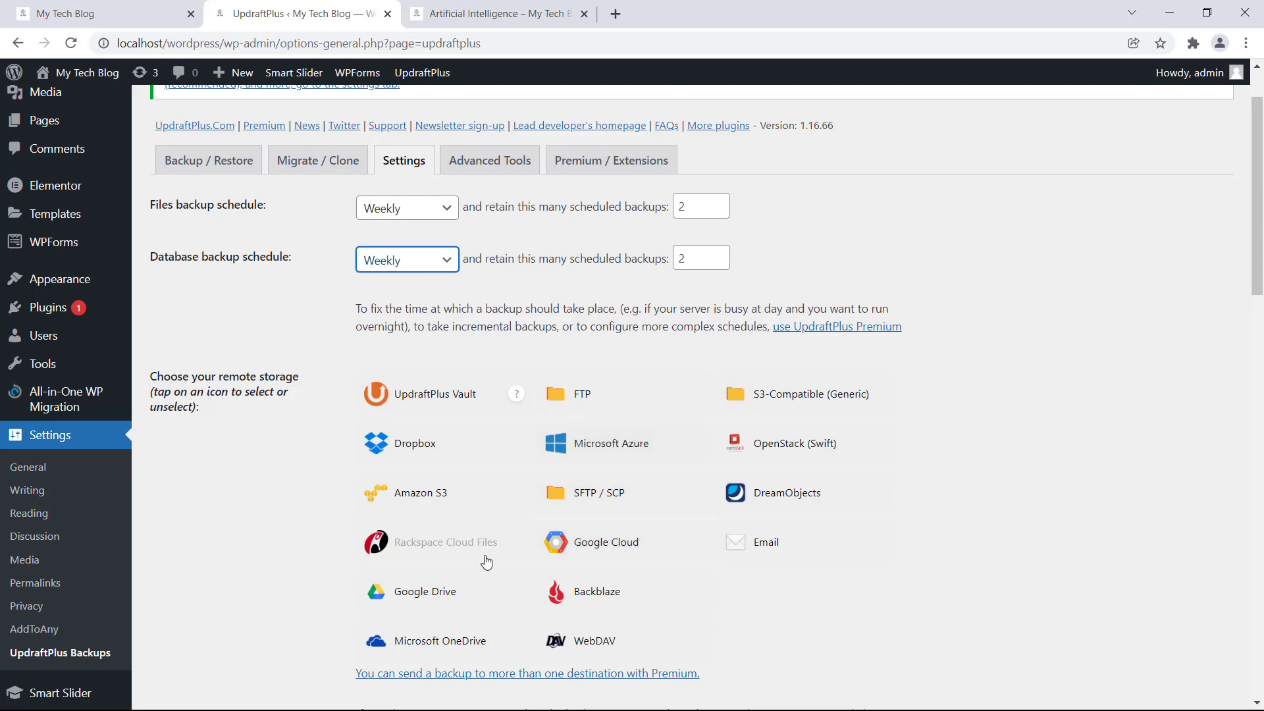
scroll(348, 462, "down", 8)
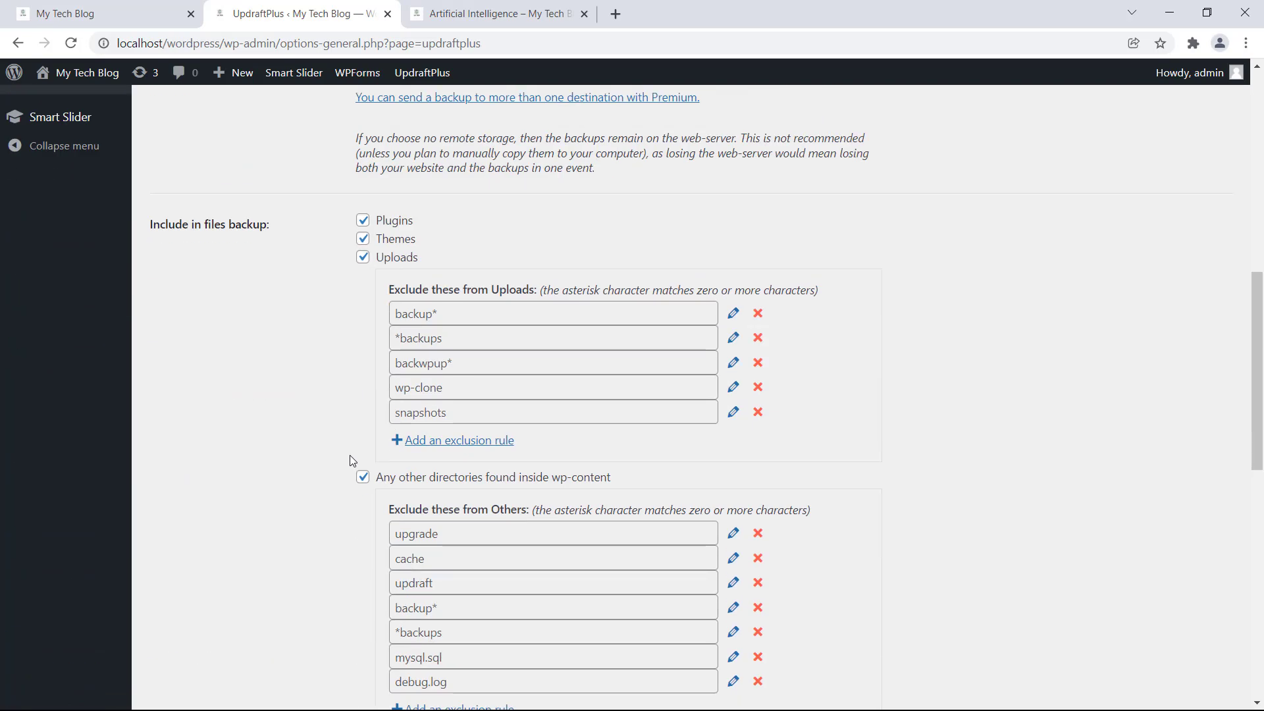
scroll(352, 464, "up", 3)
scroll(380, 372, "down", 3)
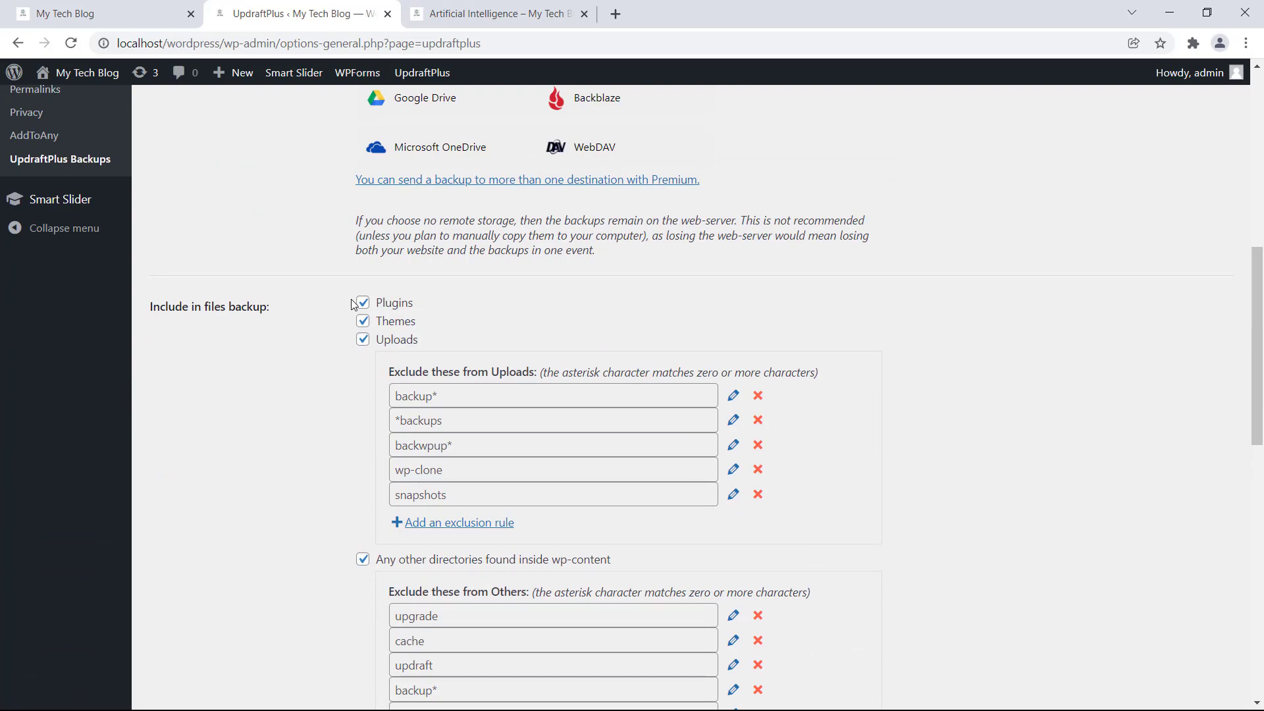
scroll(357, 375, "down", 3)
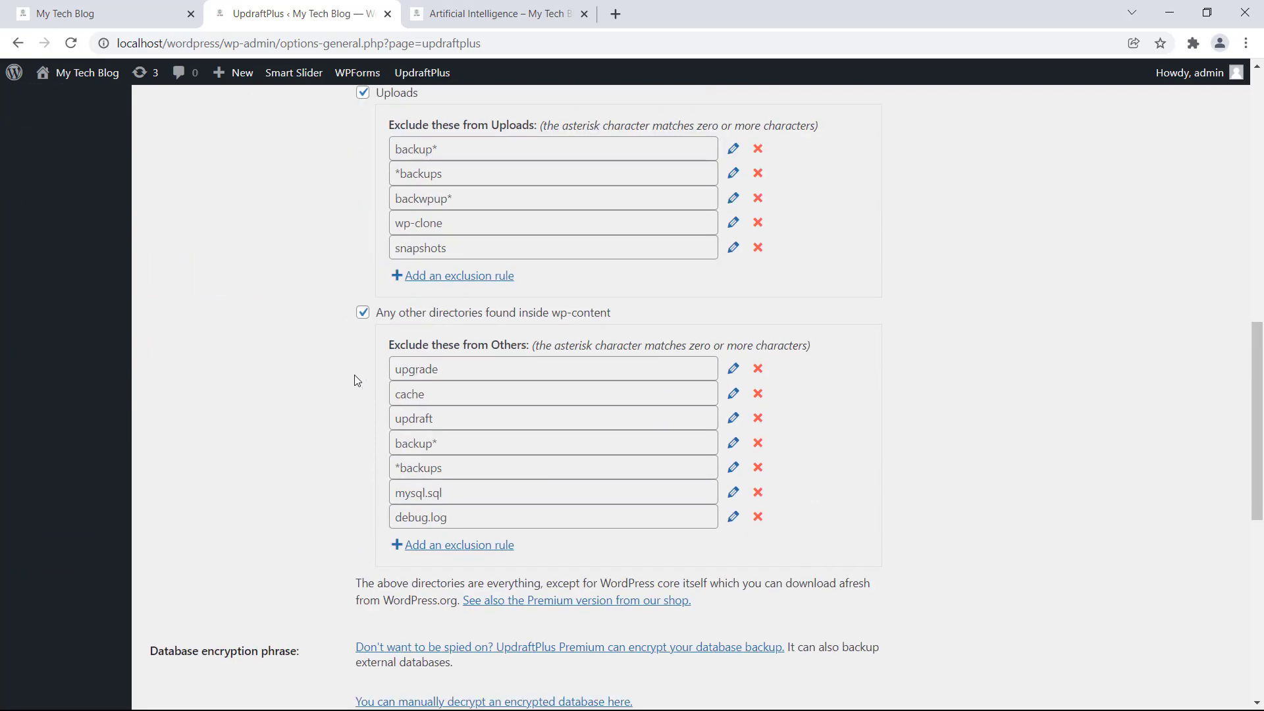
scroll(354, 376, "down", 5)
scroll(354, 376, "up", 10)
scroll(354, 380, "up", 8)
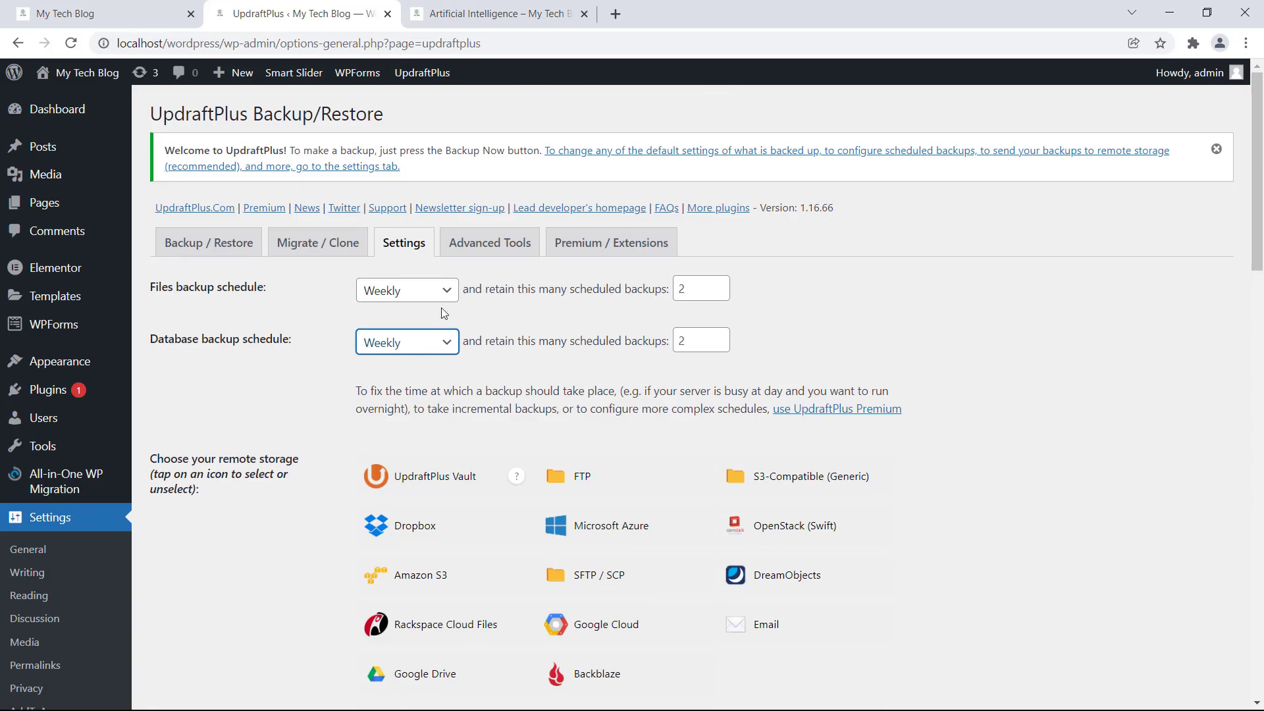
scroll(417, 364, "down", 20)
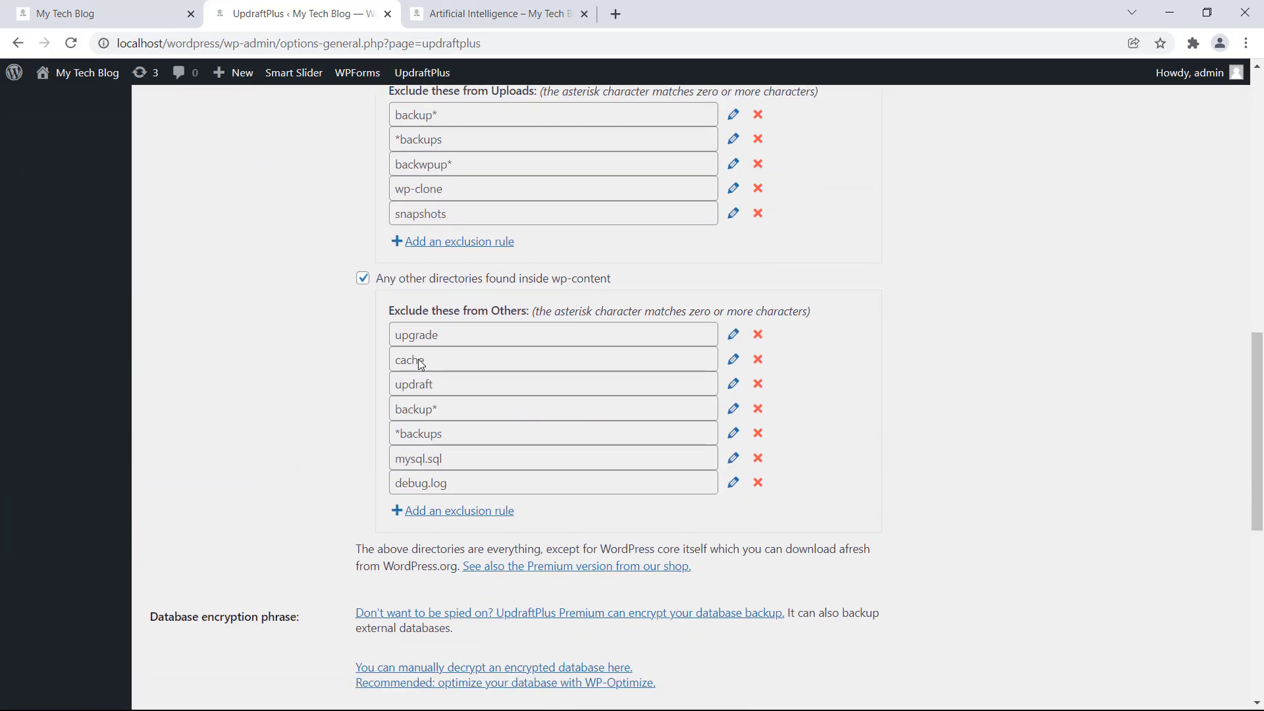
scroll(387, 466, "up", 20)
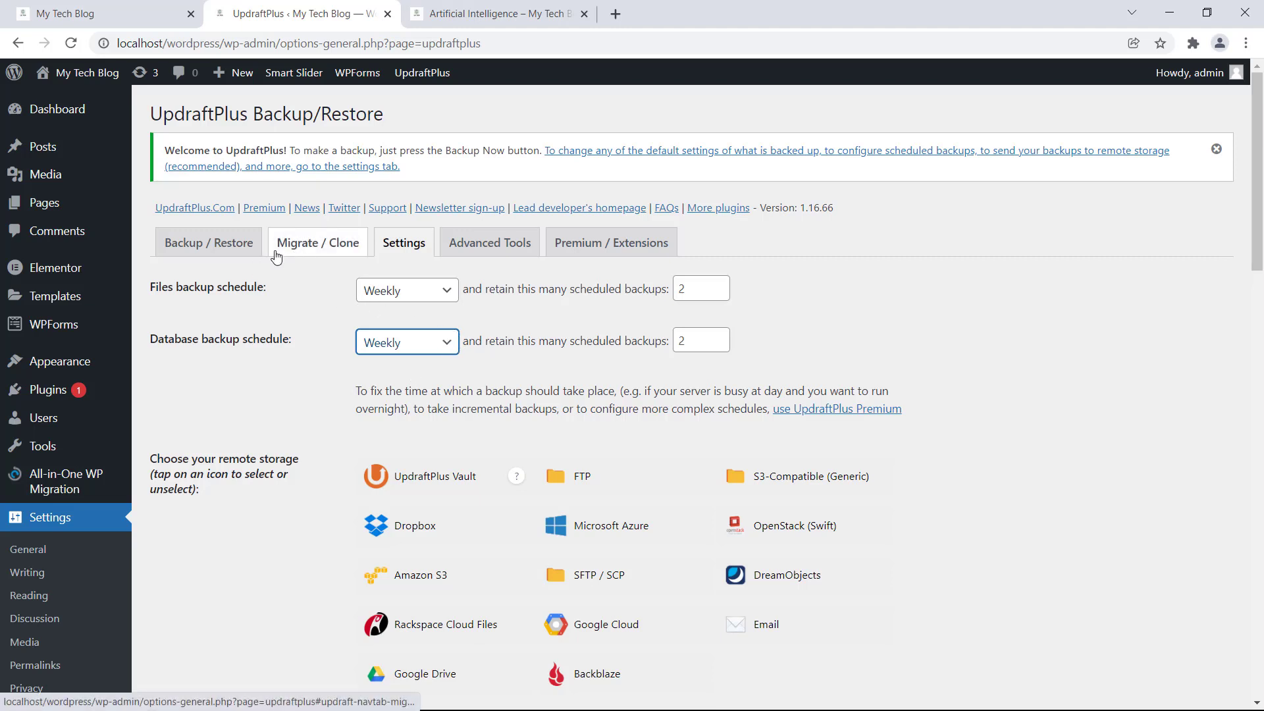
- Return to the UpdraftPlus backup and restore overview and examine its scheduled backups, last log message and existing backups
left_click(214, 244)
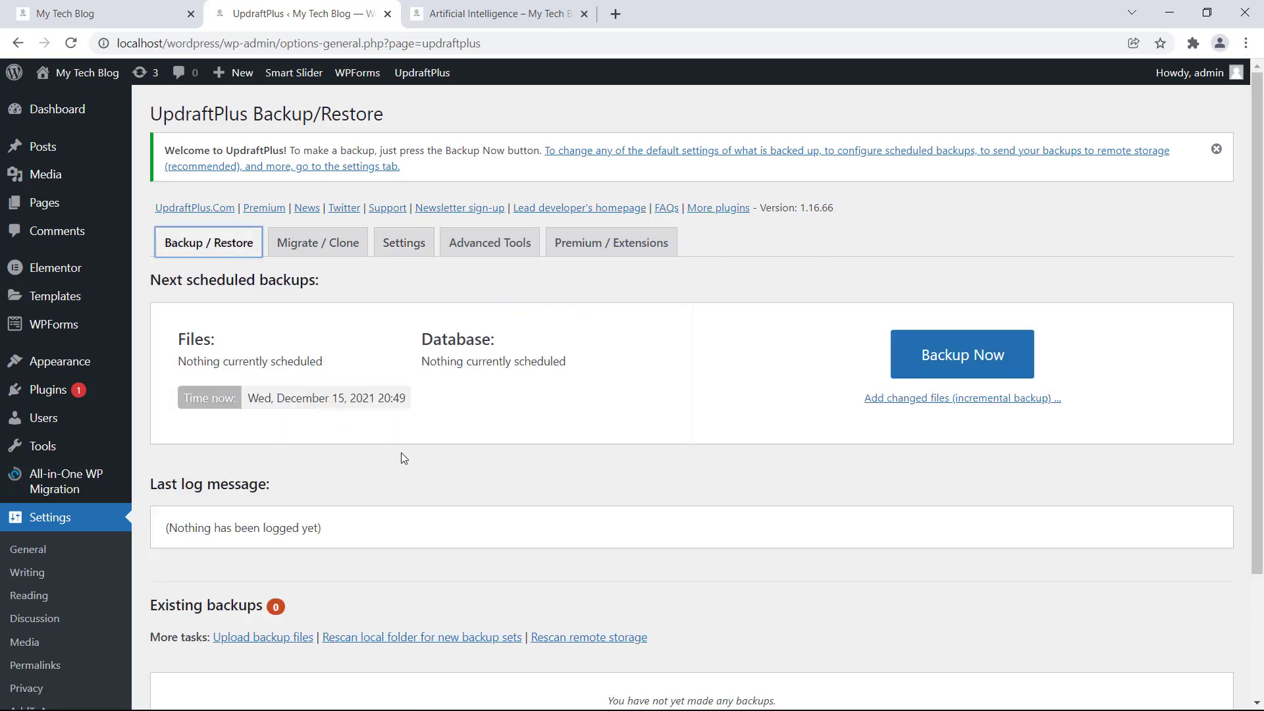
scroll(401, 452, "down", 2)
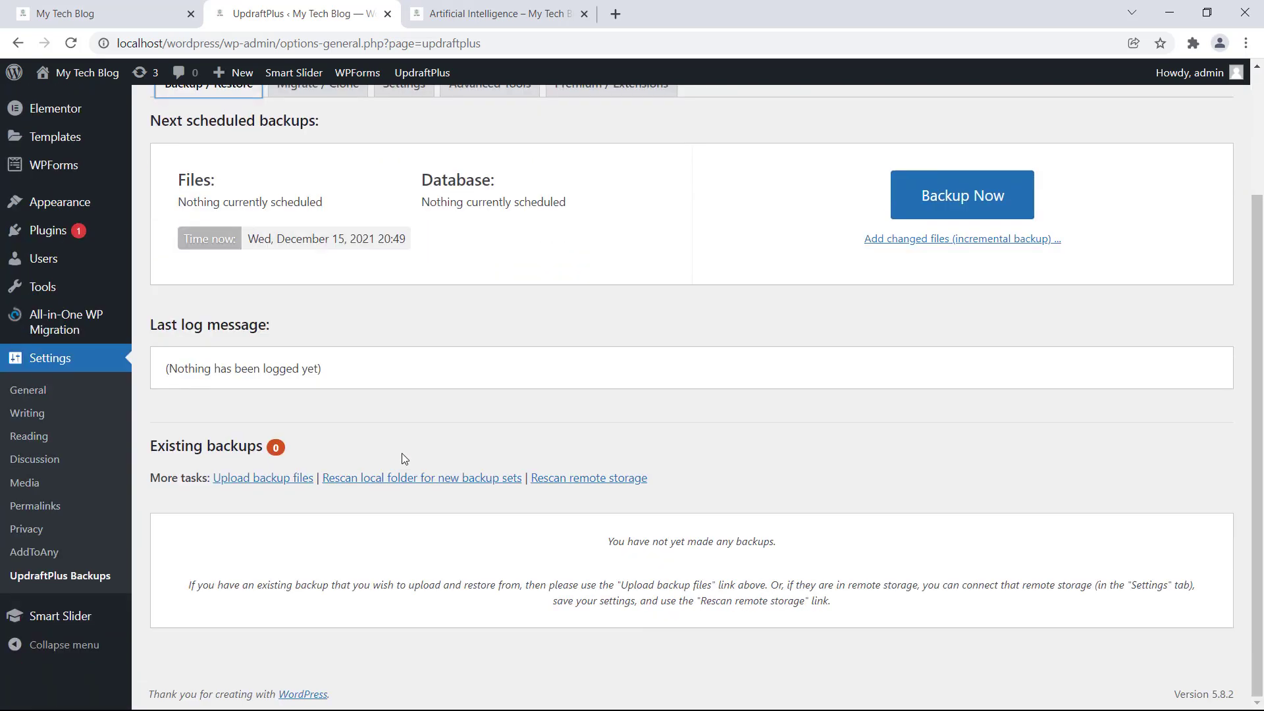
scroll(401, 452, "up", 2)
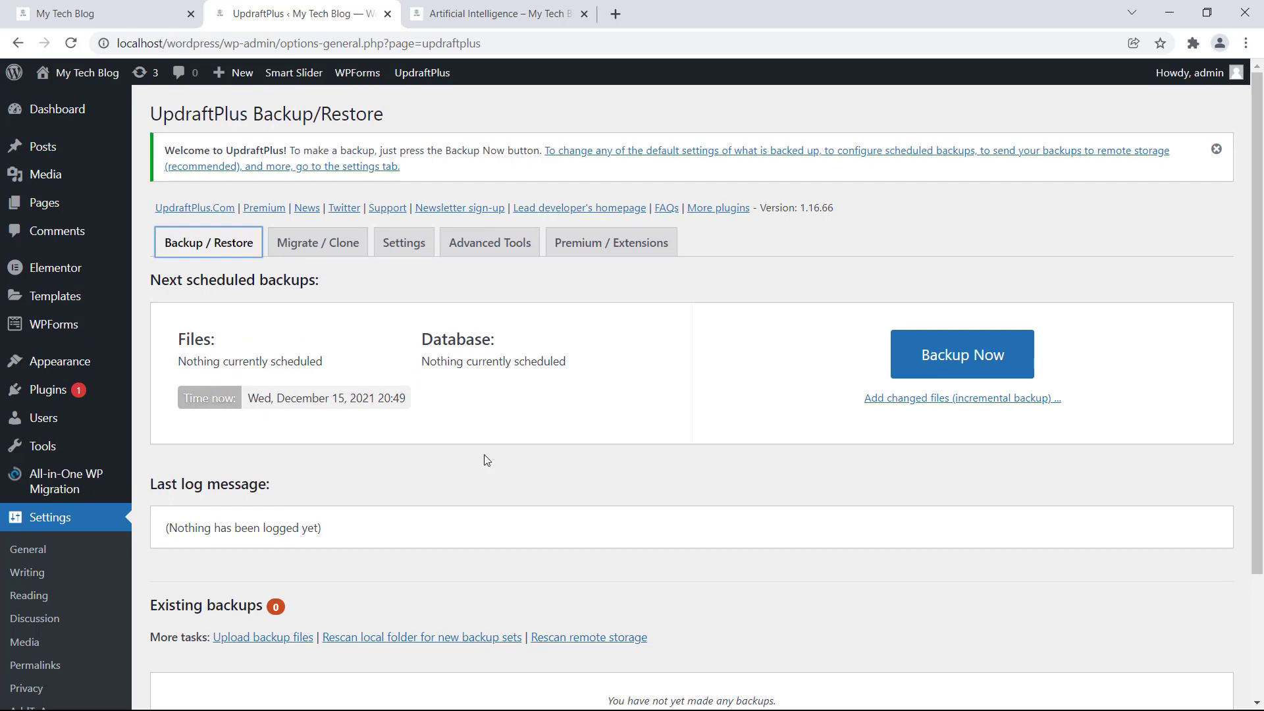
scroll(539, 454, "down", 3)
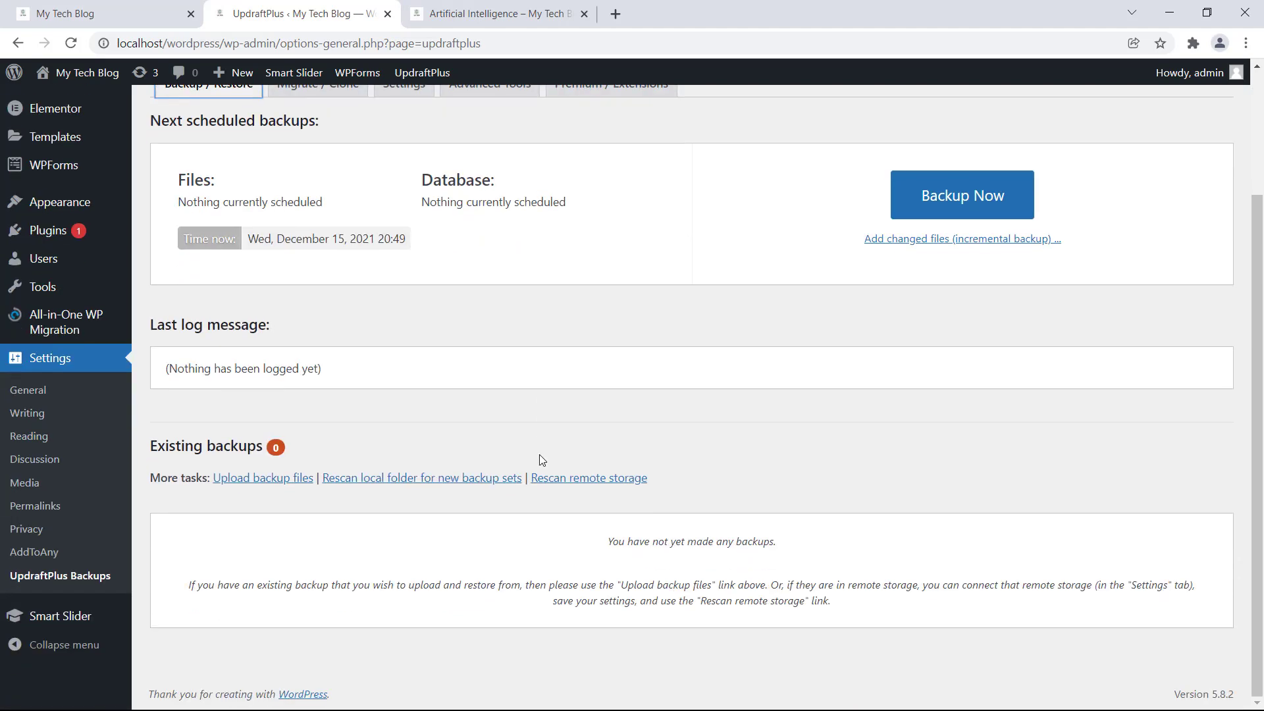
scroll(540, 455, "up", 3)
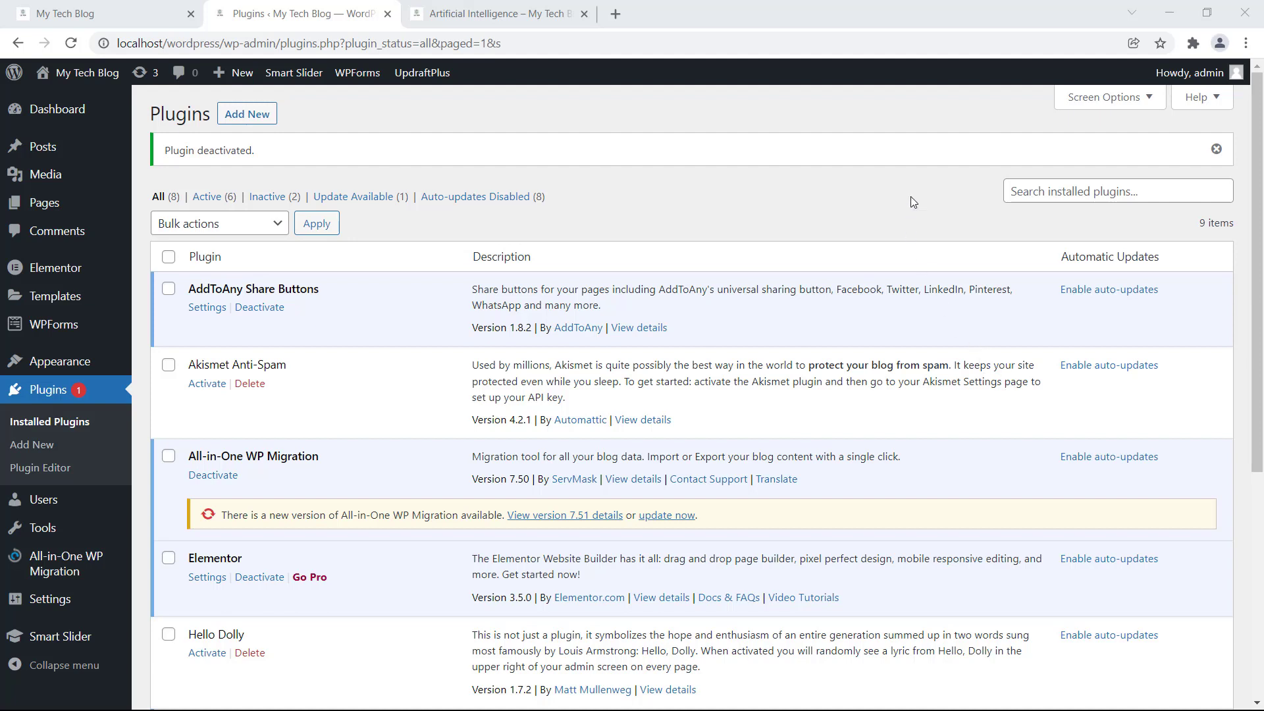
- Open an incognito browser window and load the blog at localhost/wordpress/
left_click(1246, 43)
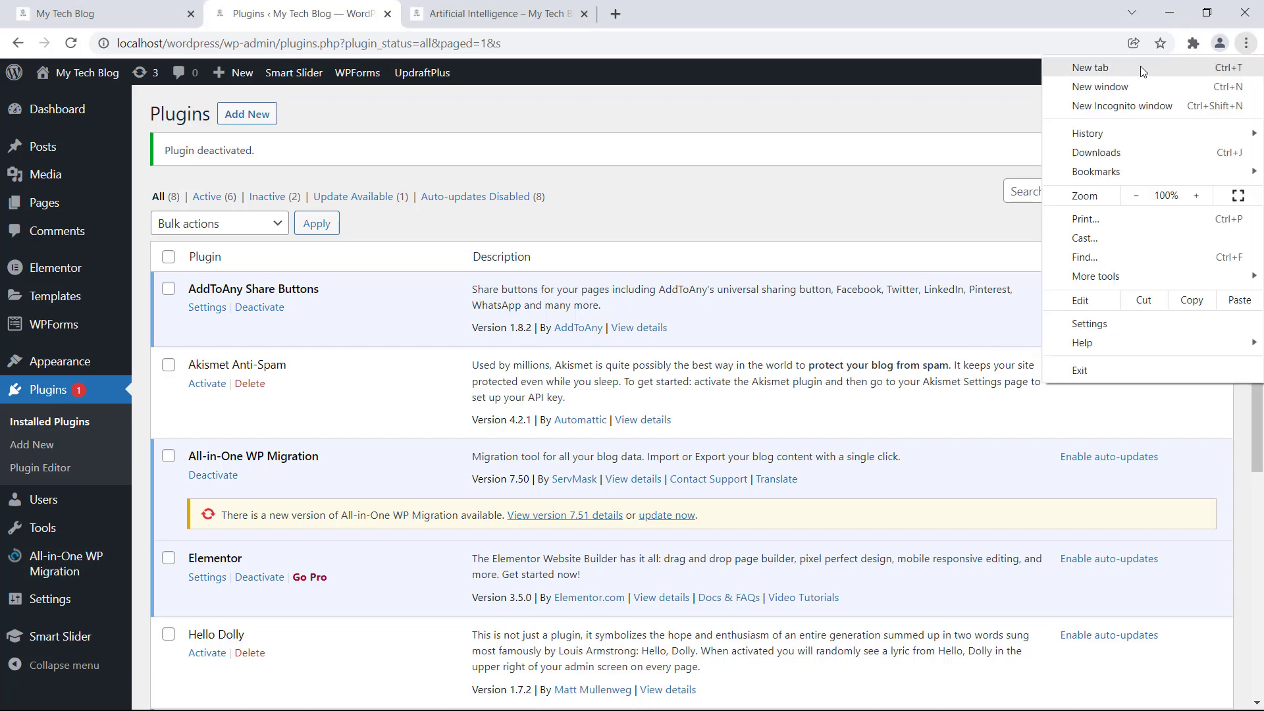
left_click(1110, 108)
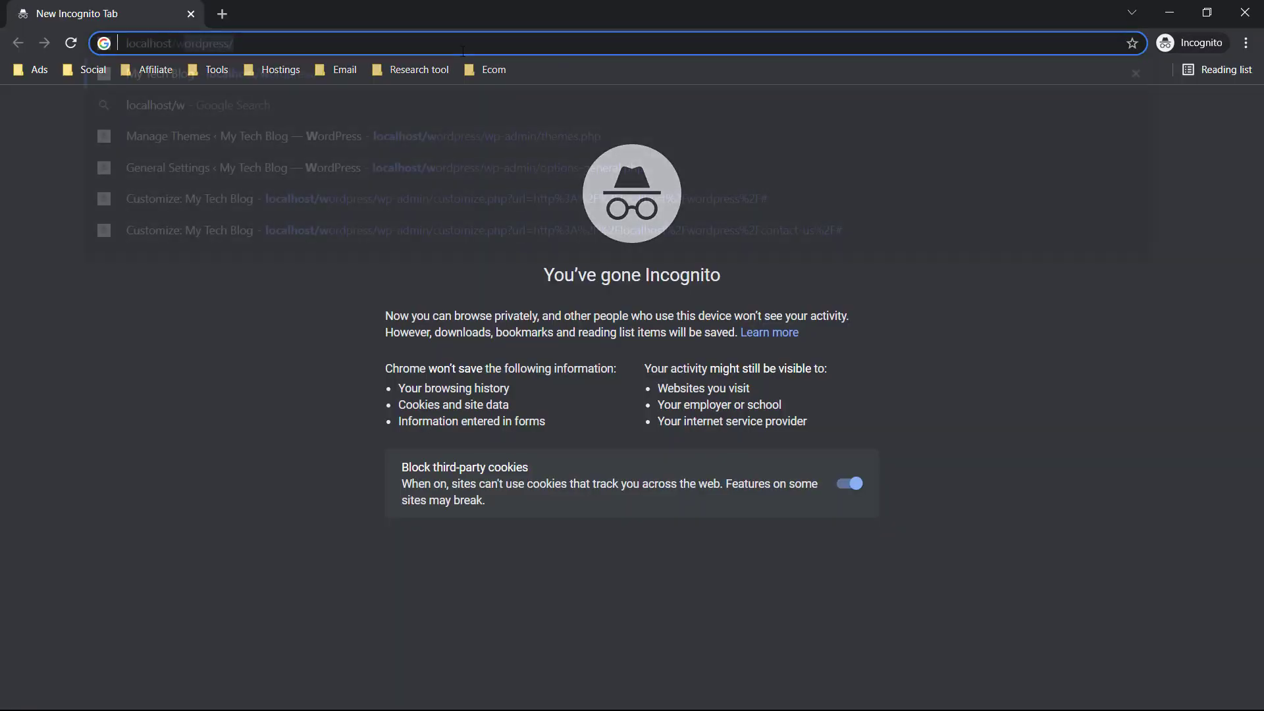
type("localhost/wordpress/")
key("Return")
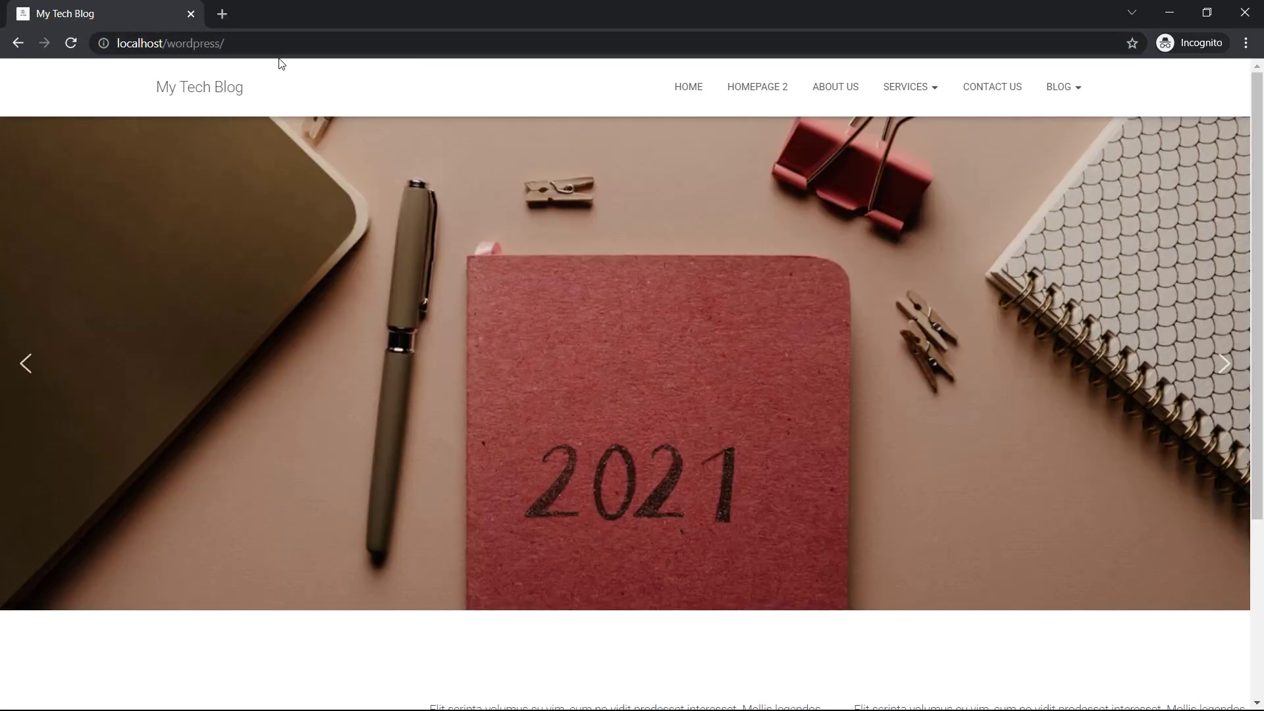
- Load the blog's admin login page at localhost/wordpress/wp-admin in the incognito window
left_click(255, 47)
left_click(255, 48)
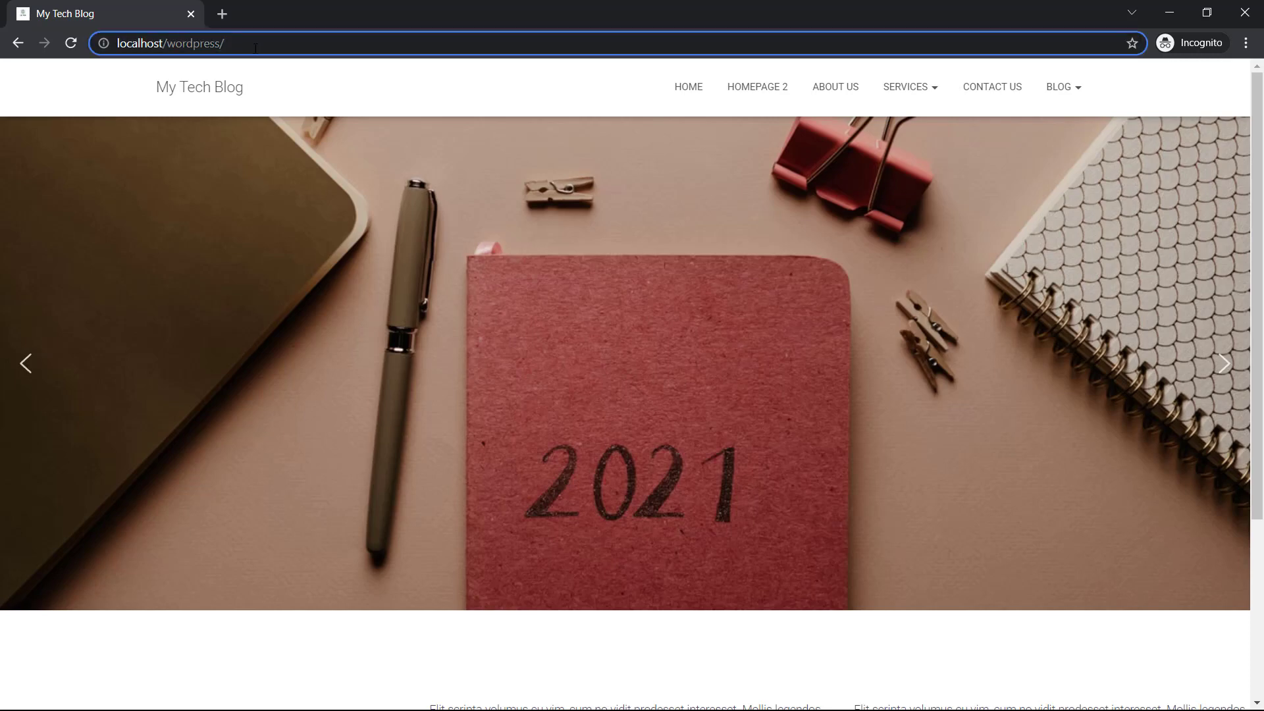
type("wp")
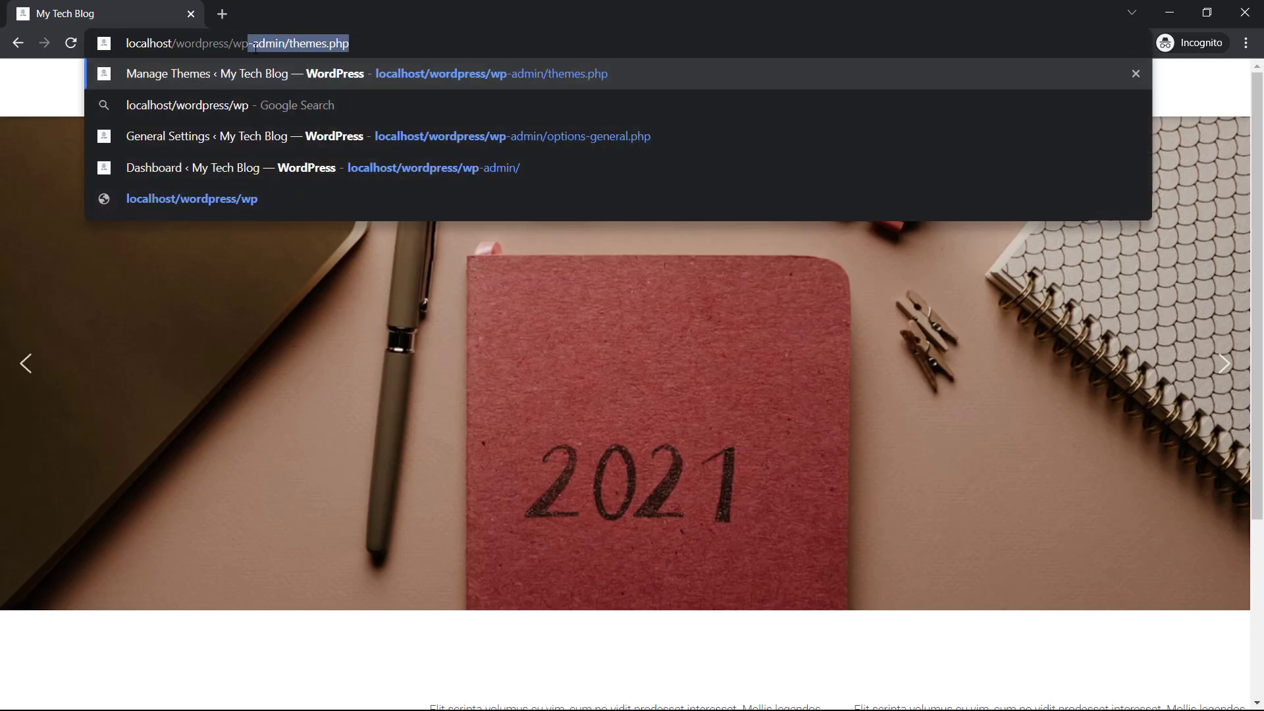
type("-admin")
key("Return")
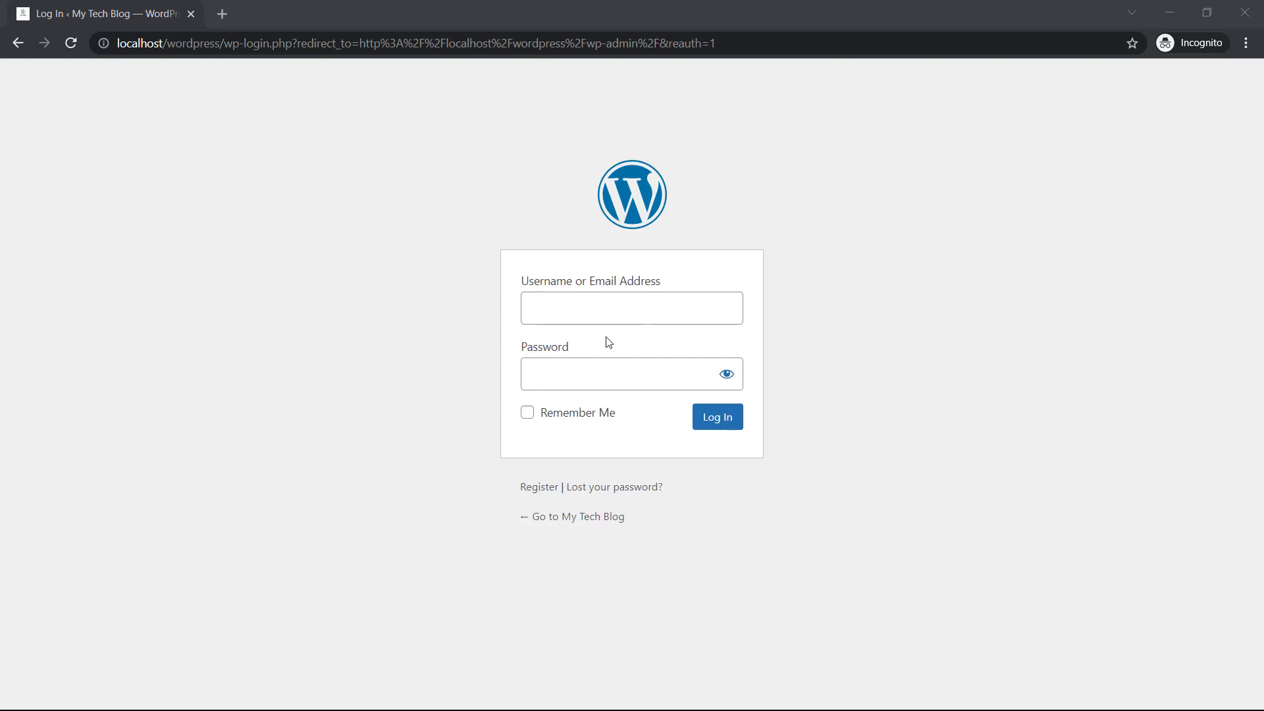
- Check the username and password fields of the WordPress login form, and close the incognito window
left_click(577, 314)
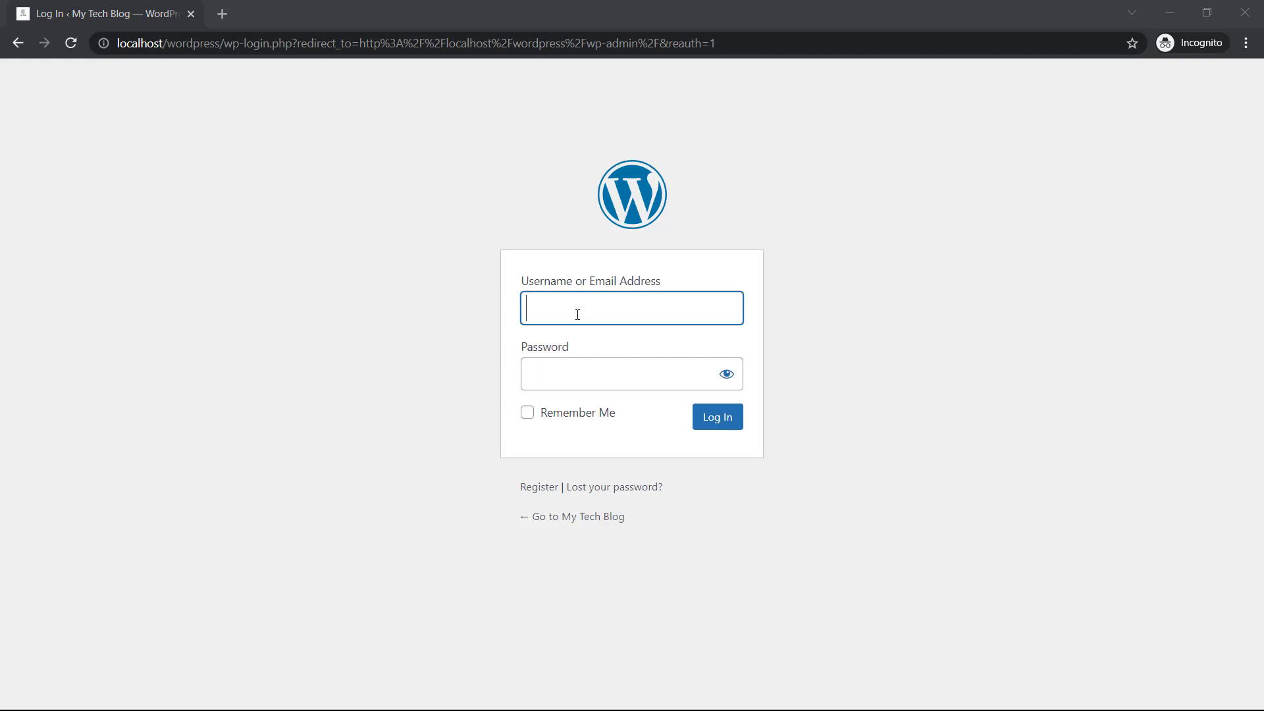
left_click(527, 374)
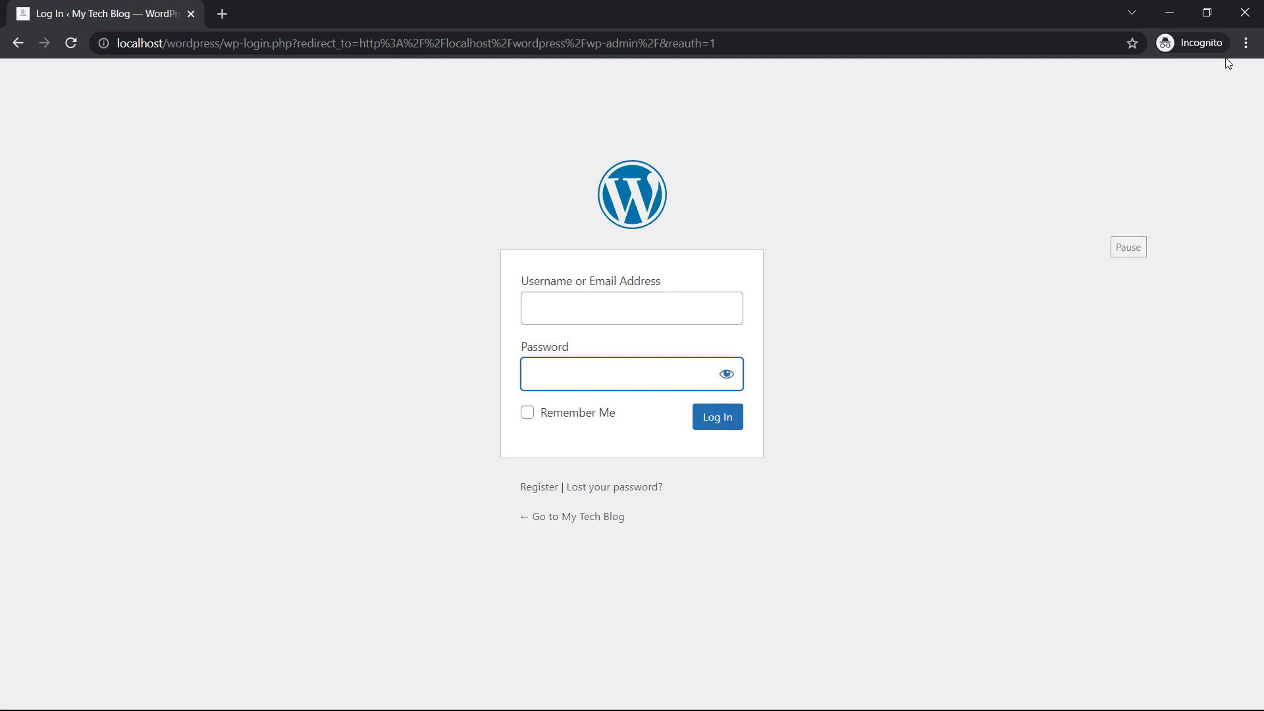
left_click(1243, 13)
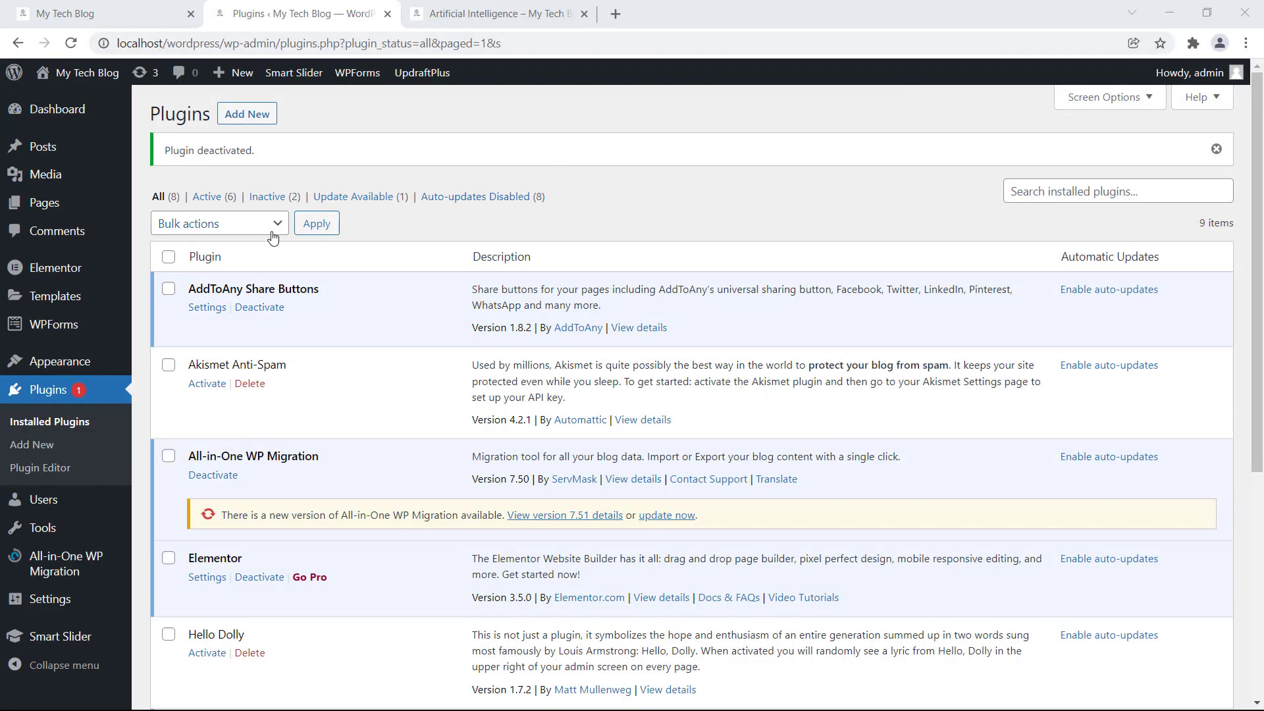
- Search the plugin directory for "wps hide", and install and activate the WPS Hide Login plugin
left_click(251, 115)
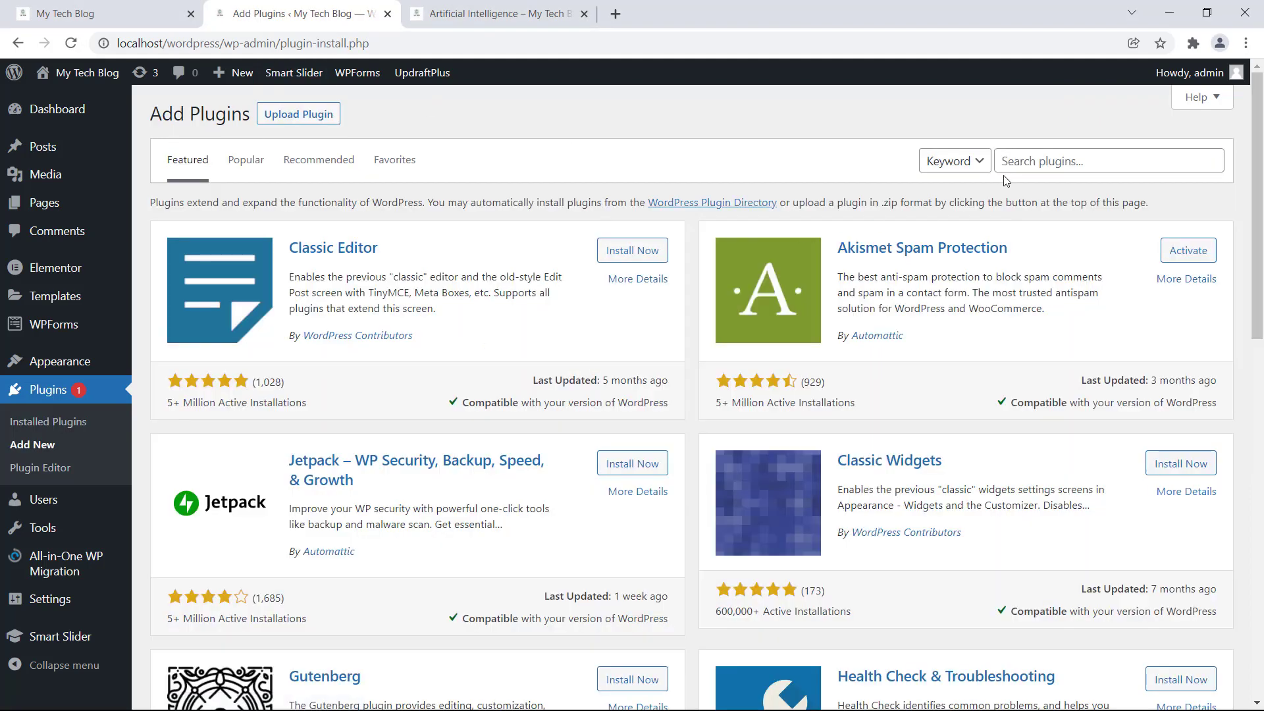
left_click(1025, 165)
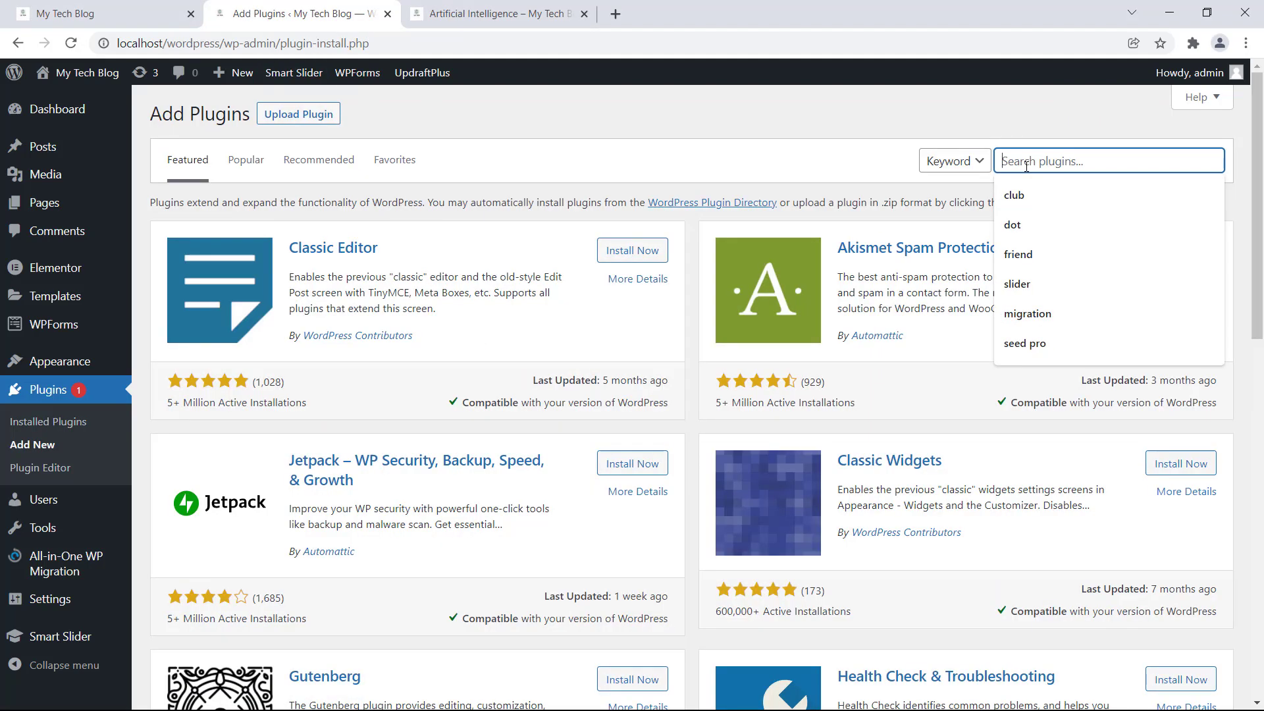
type("wps hide")
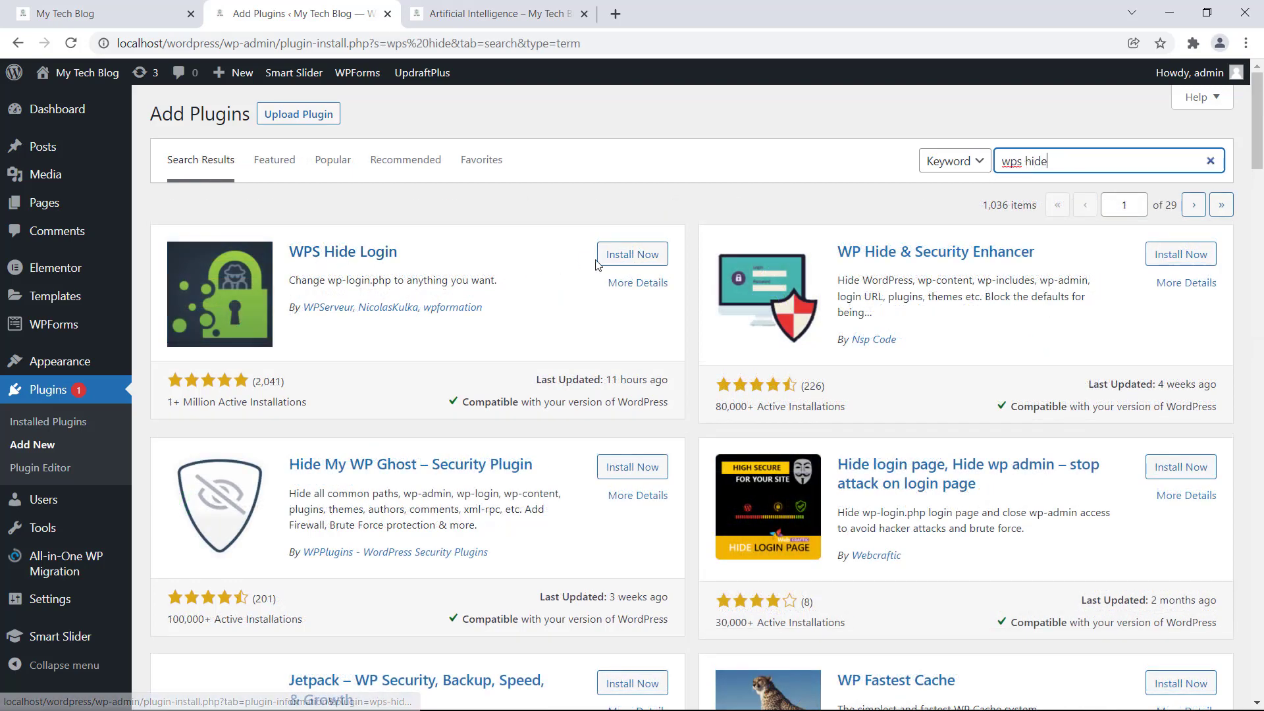
left_click(612, 257)
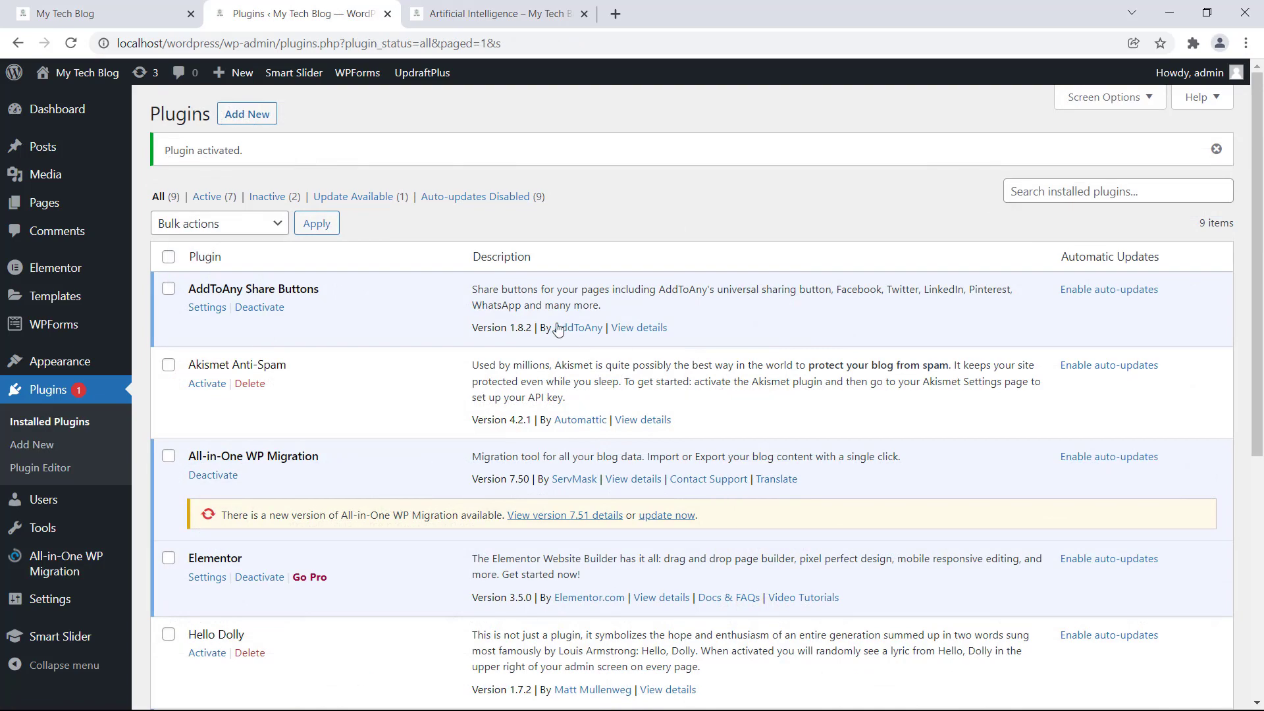
- Open the WPS Hide Login settings and examine its login URL and redirection URL
scroll(558, 329, "down", 6)
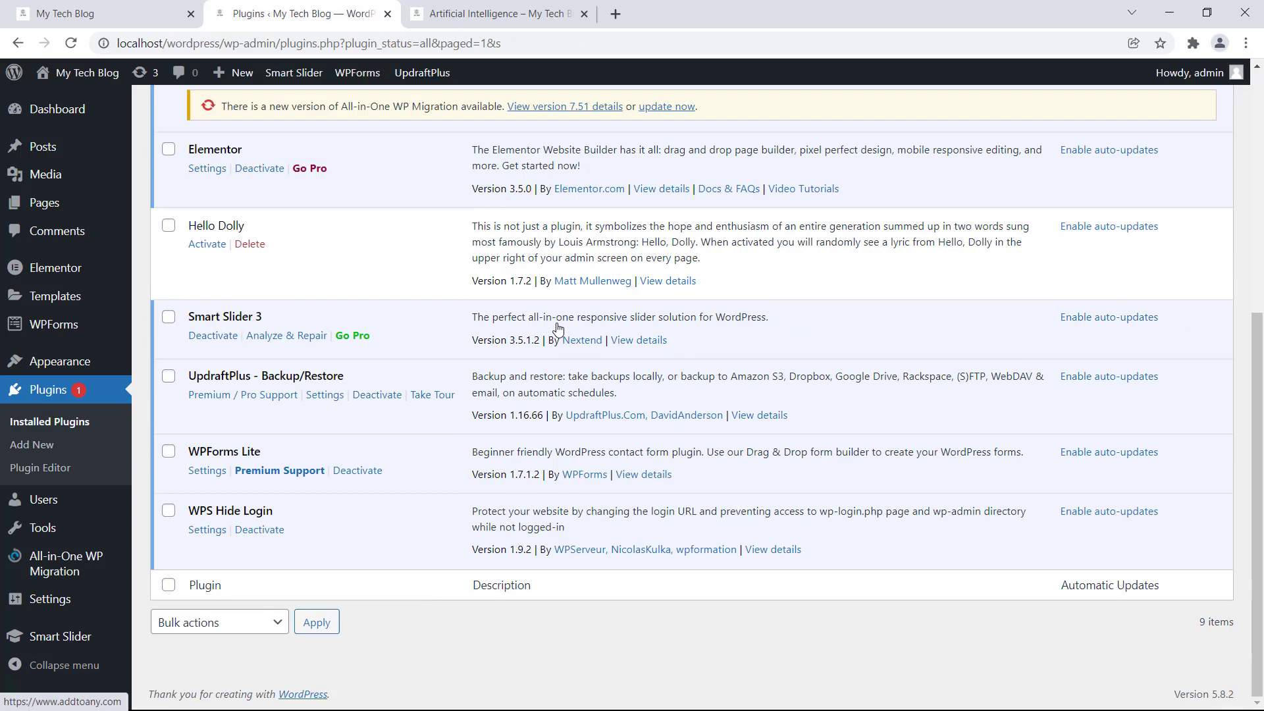
left_click(199, 534)
scroll(527, 447, "up", 5)
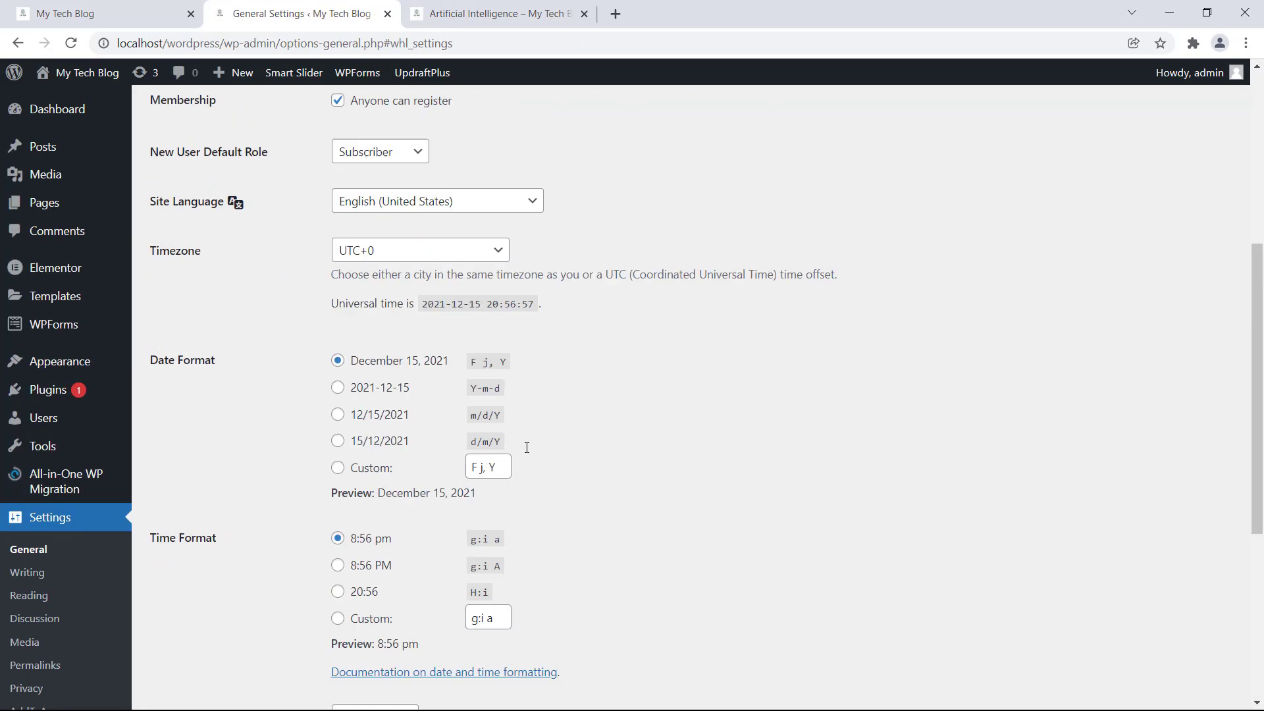
scroll(525, 447, "up", 3)
scroll(525, 448, "down", 8)
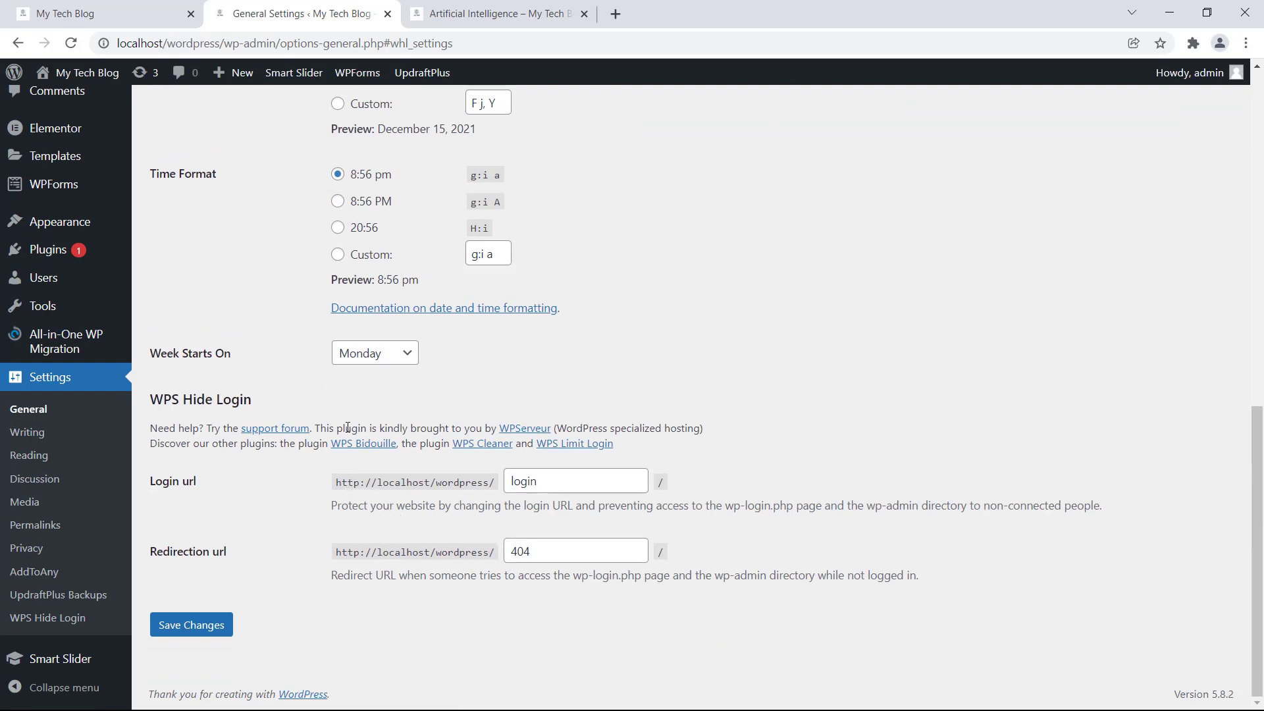
left_click_drag(539, 485, 509, 483)
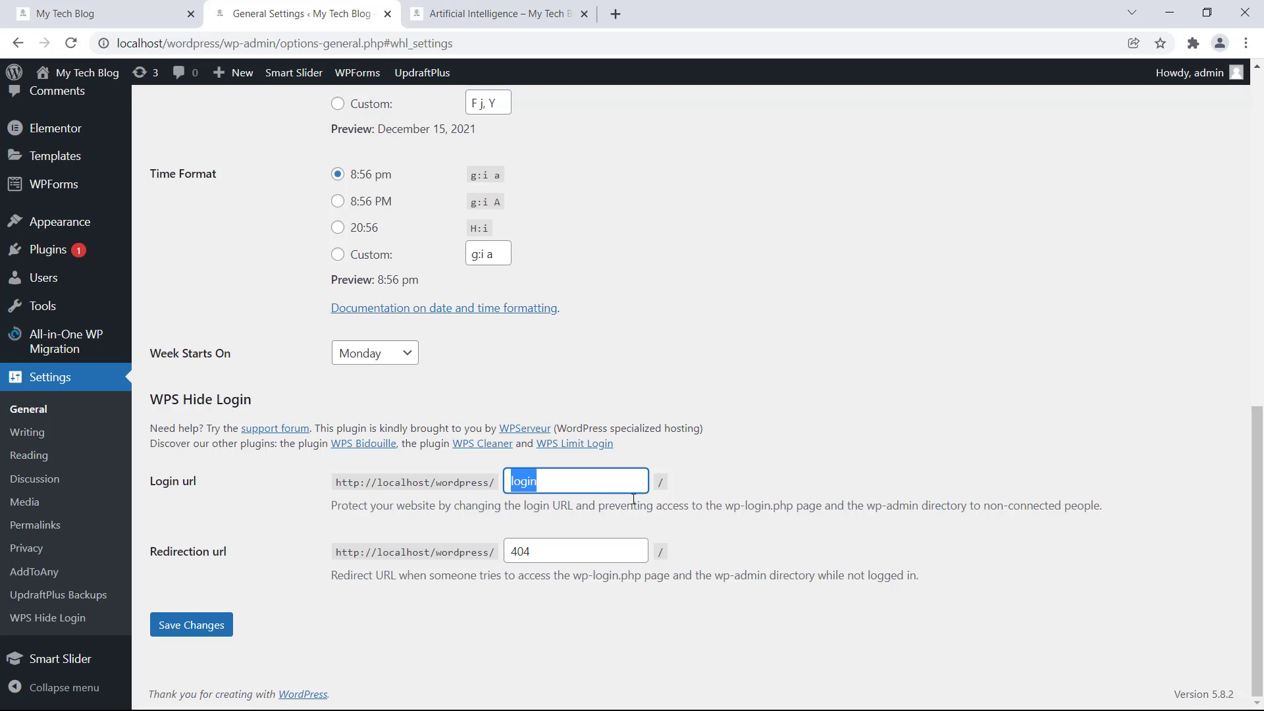
left_click(707, 447)
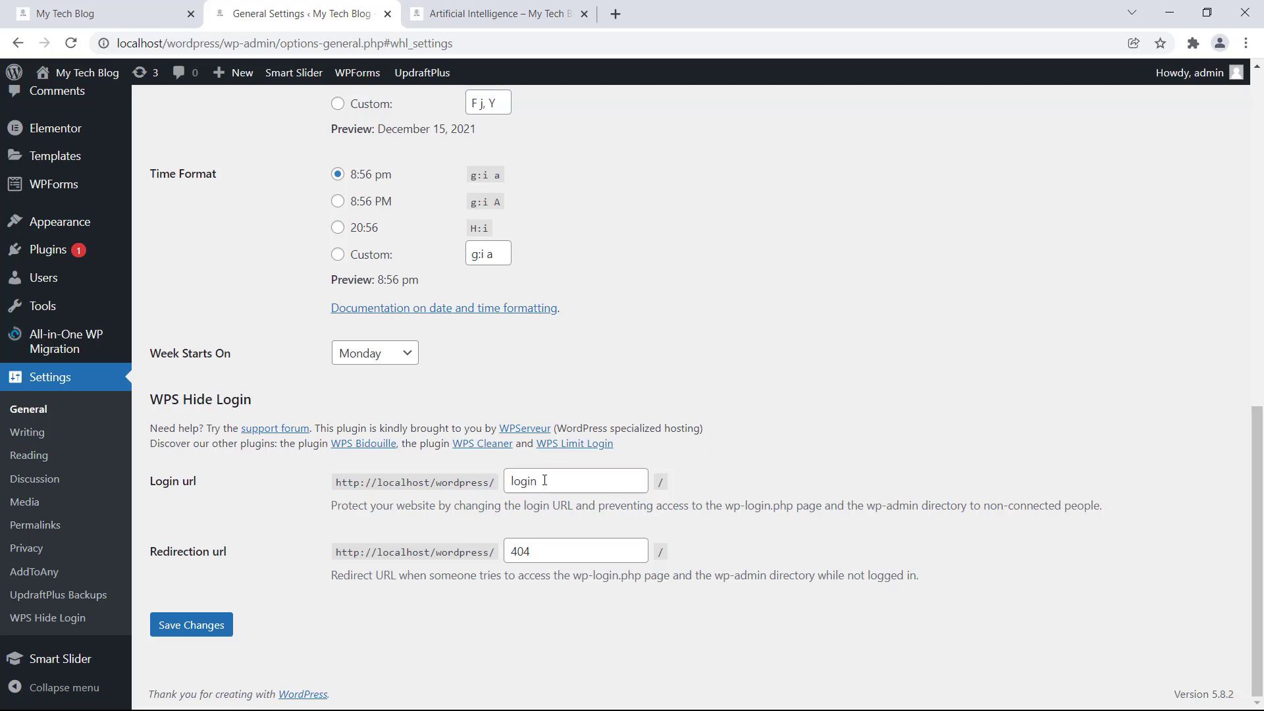
left_click_drag(551, 481, 509, 479)
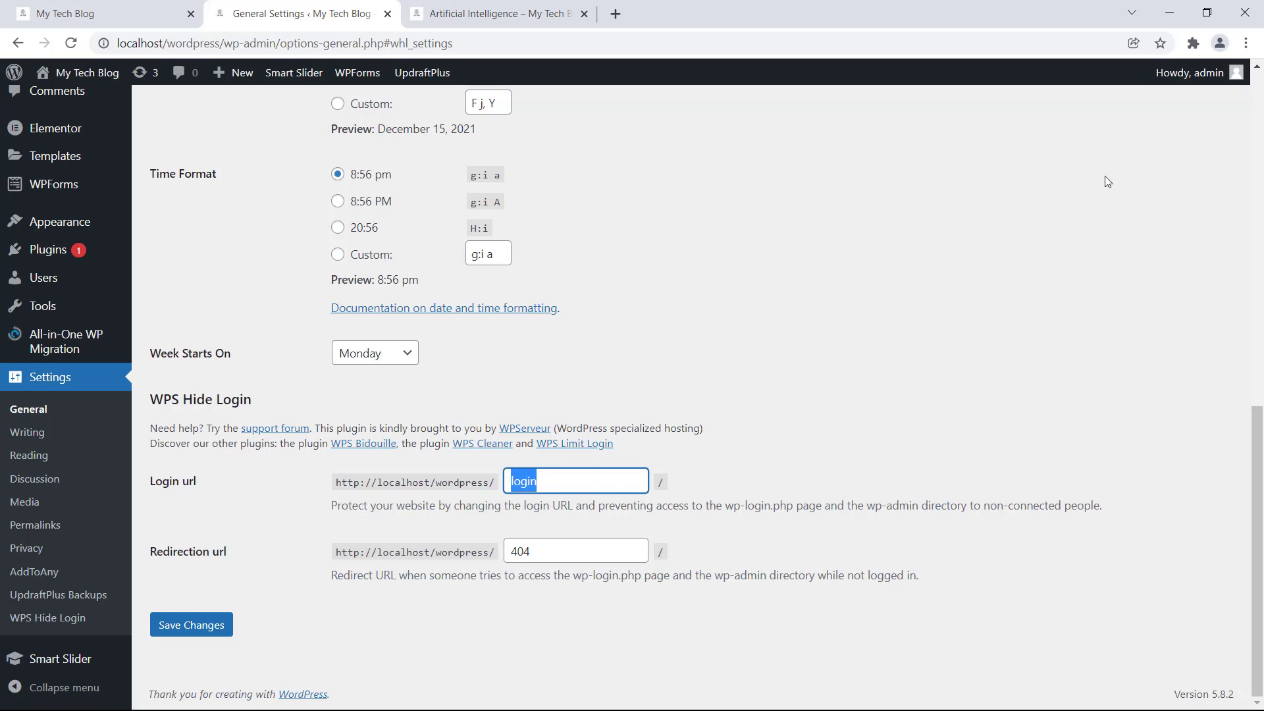
- Open an incognito window, load localhost/wordpress/wp-admin/ and check which page a logged-out visitor gets
left_click(1246, 43)
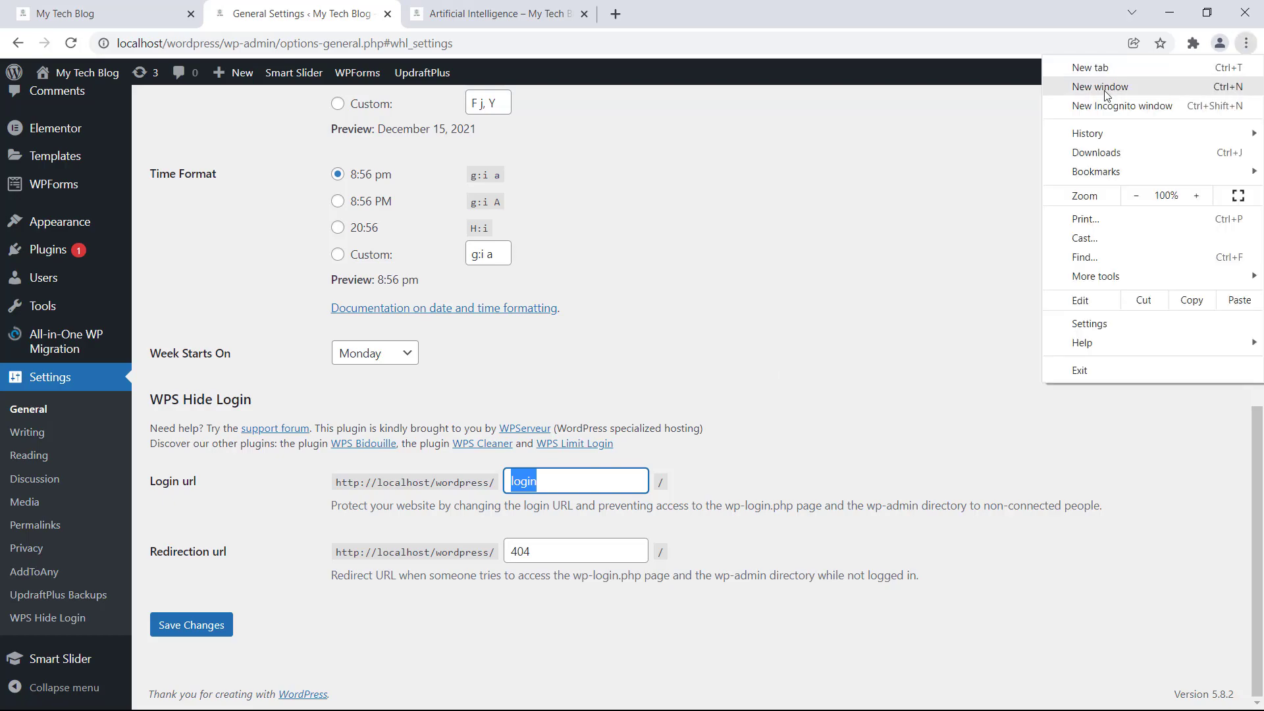
left_click(1121, 105)
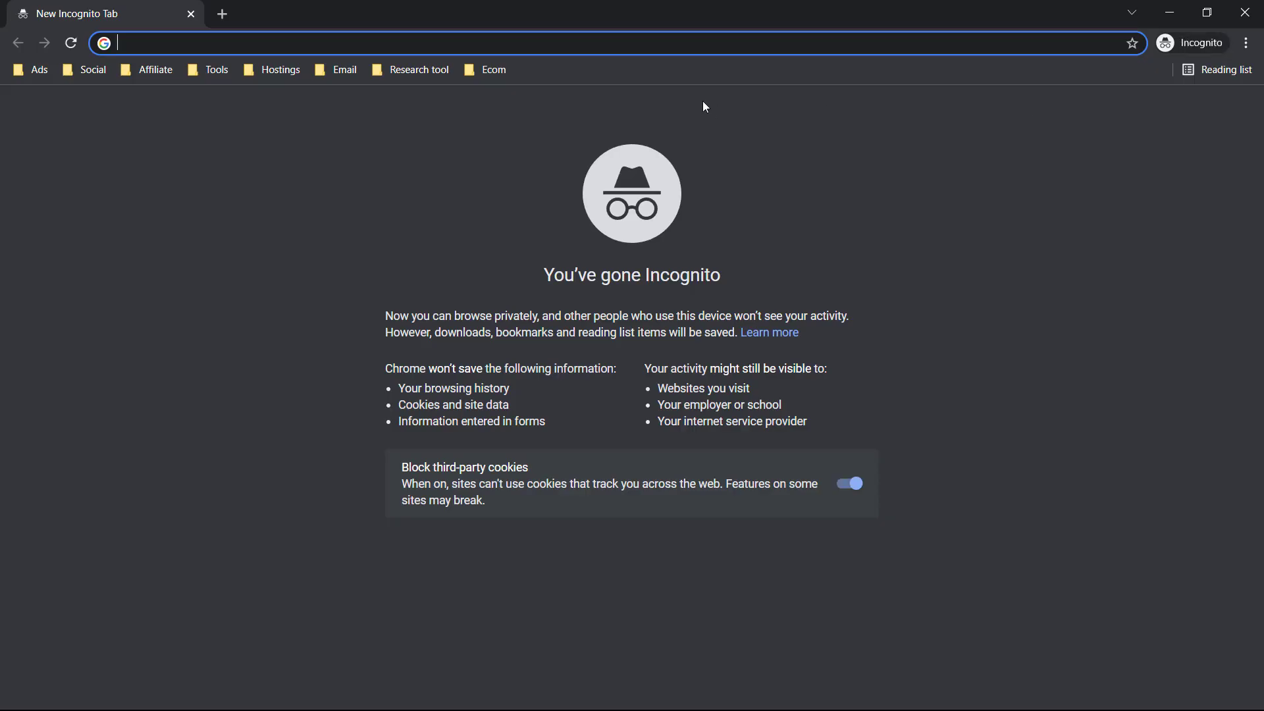
type("lo")
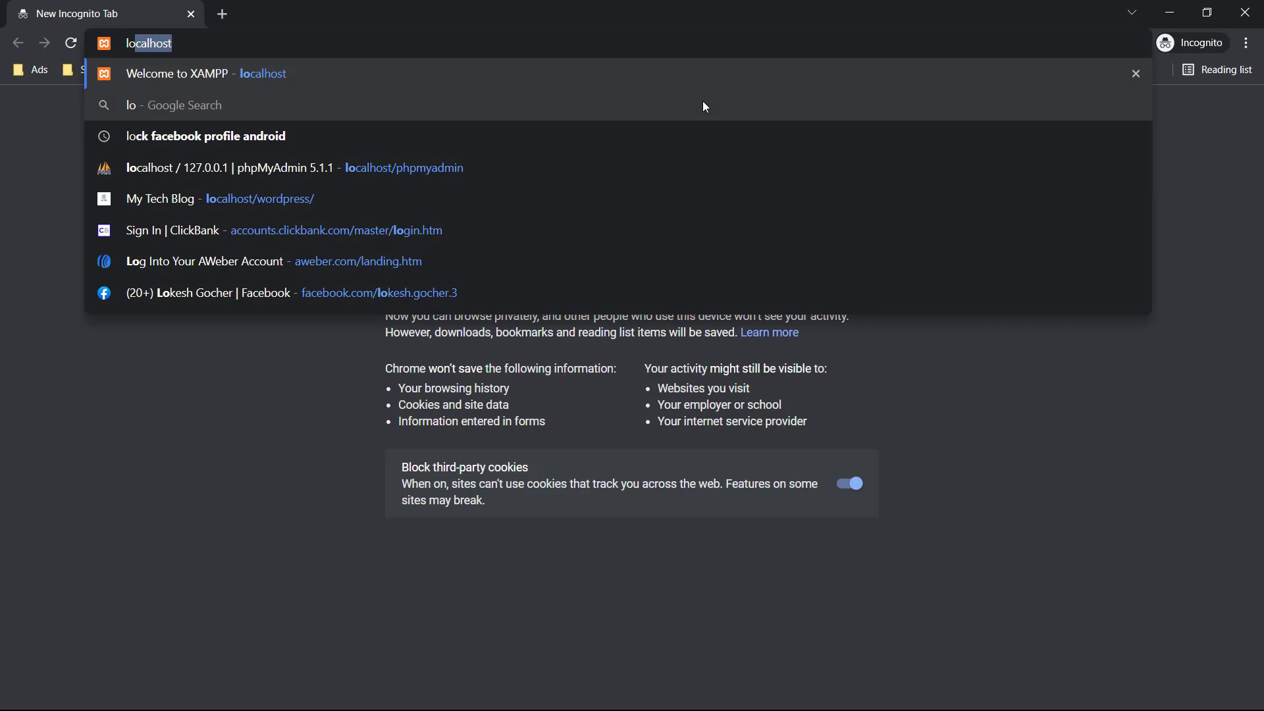
type("calhost/wordpress/wp")
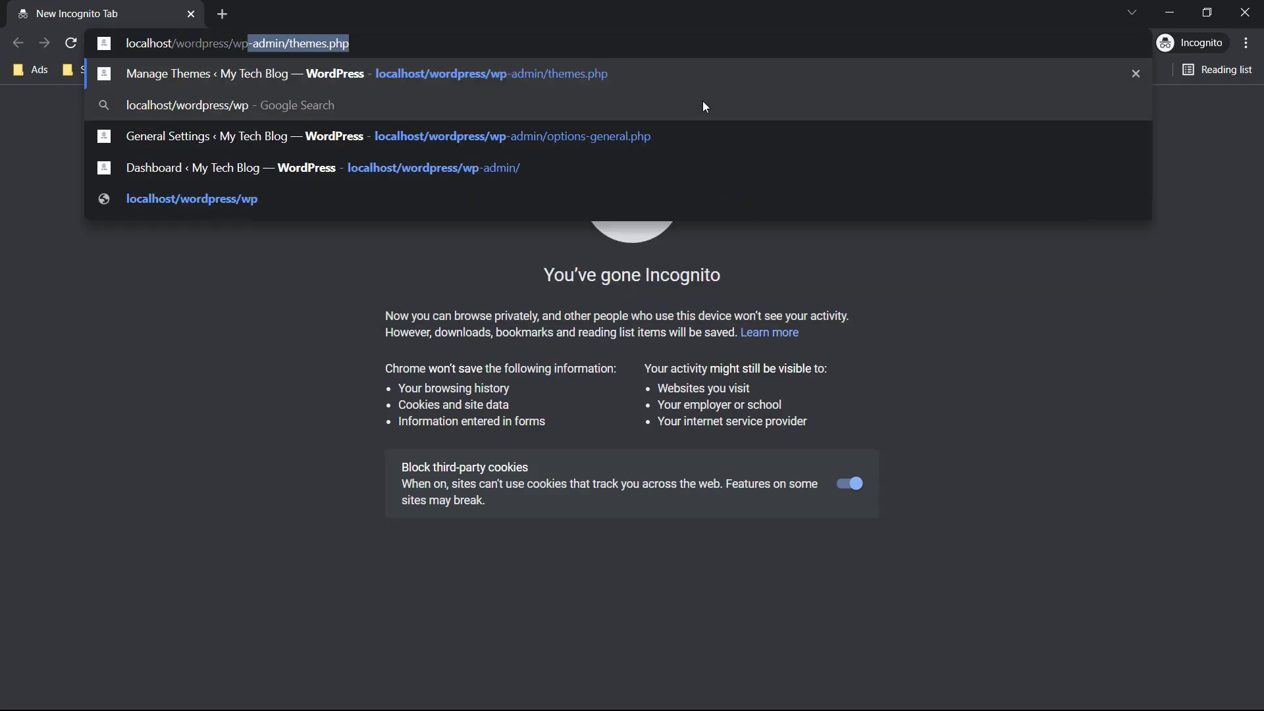
type("-admin/t")
key("BackSpace")
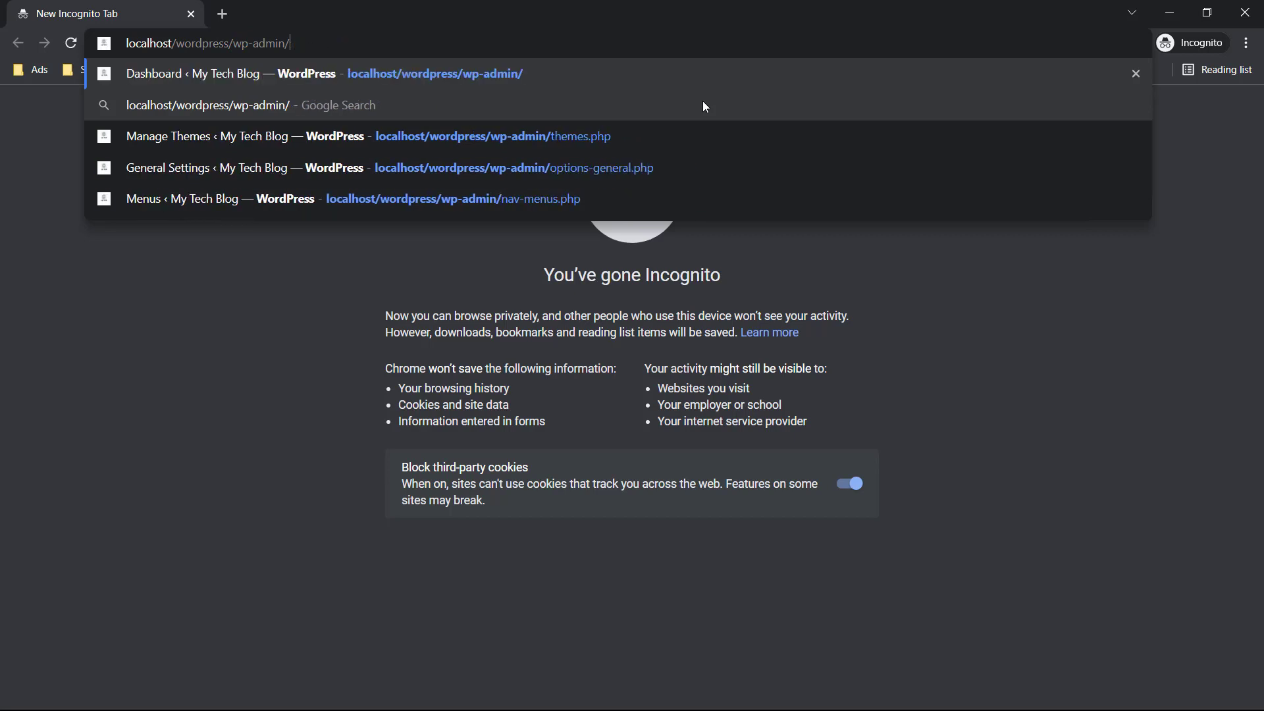
key("Return")
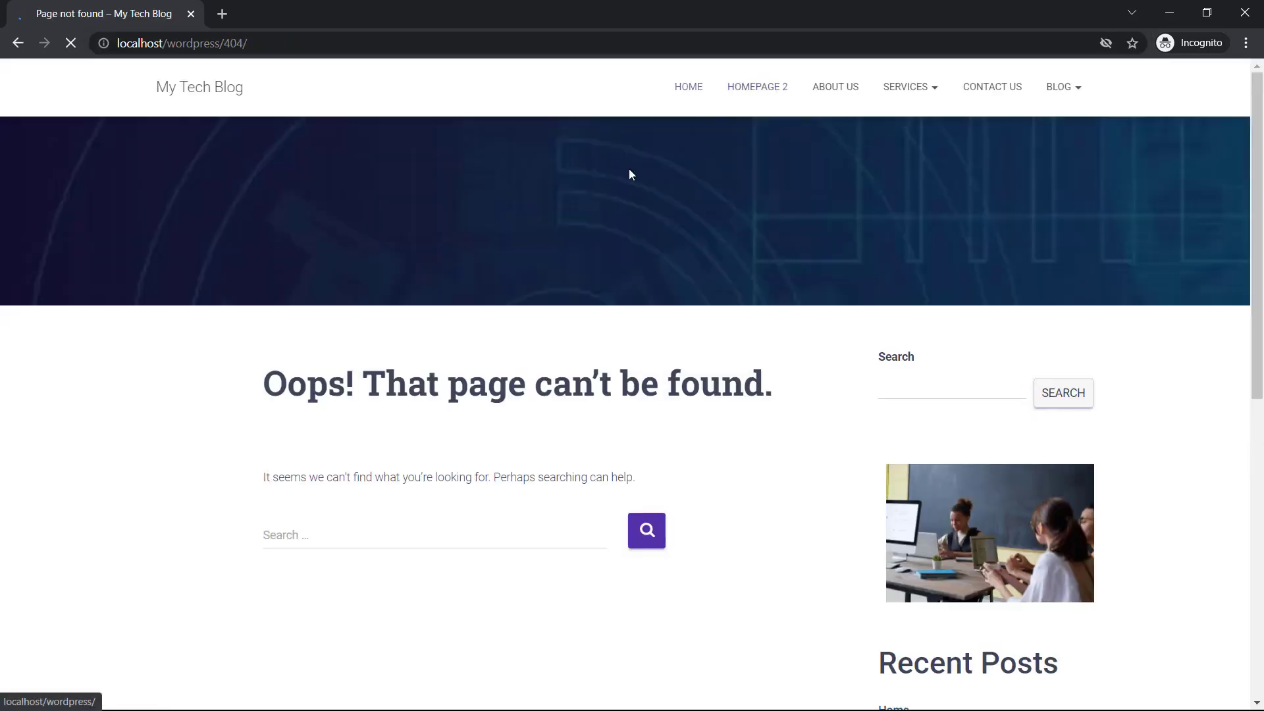
triple_click(403, 383)
left_click(402, 384)
double_click(439, 383)
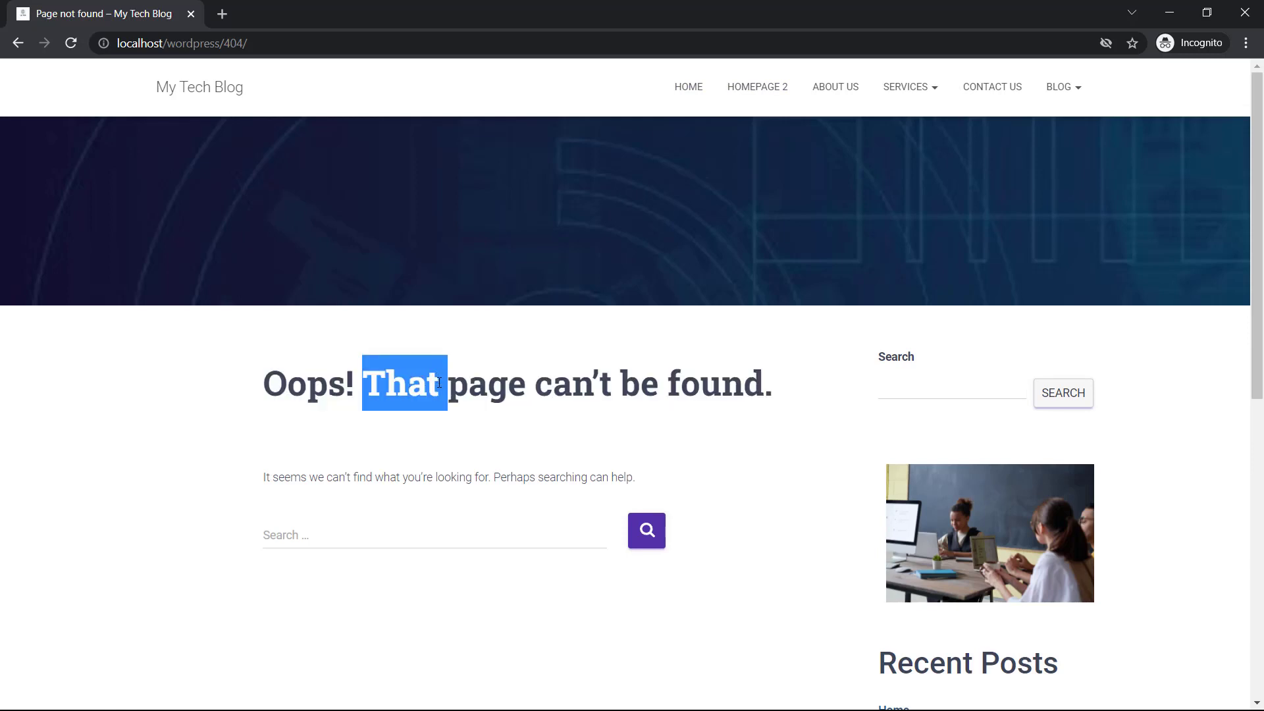
left_click(439, 383)
- Load the blog's hidden login page at localhost/wordpress/login in the incognito window
left_click(276, 43)
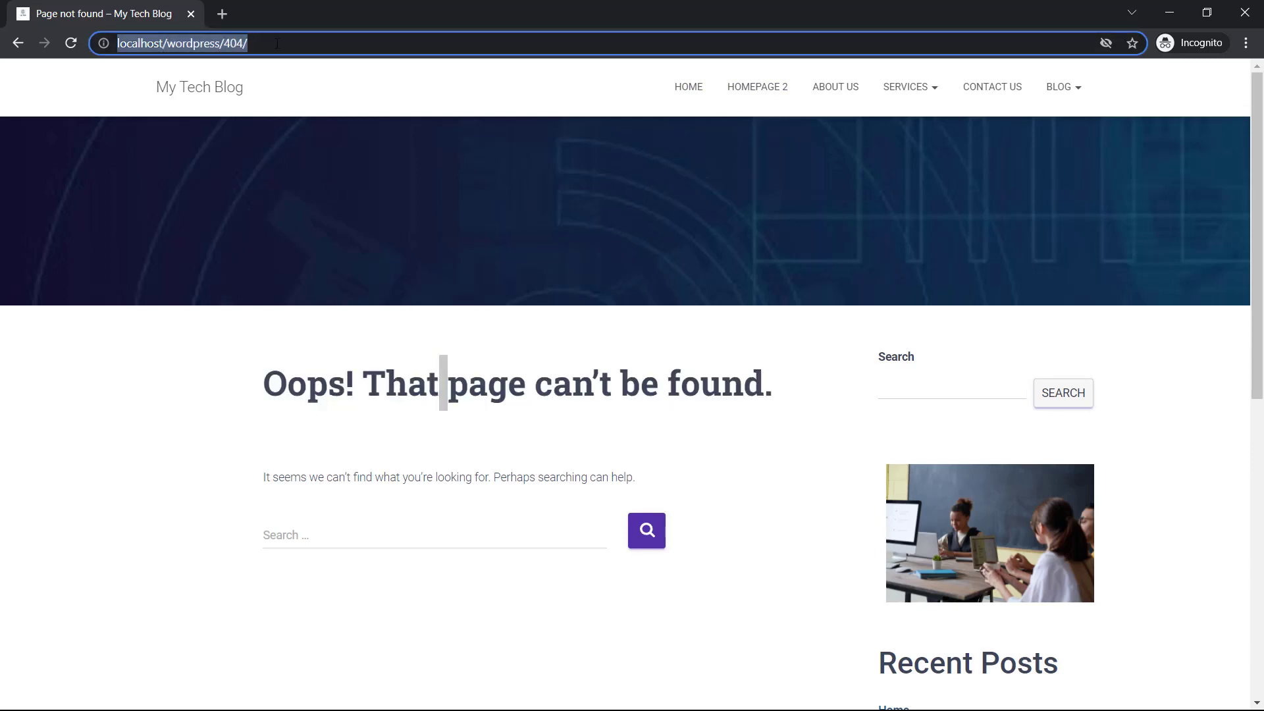
left_click(276, 43)
key("BackSpace")
key("BackSpace")
key("BackSpace")
key("BackSpace")
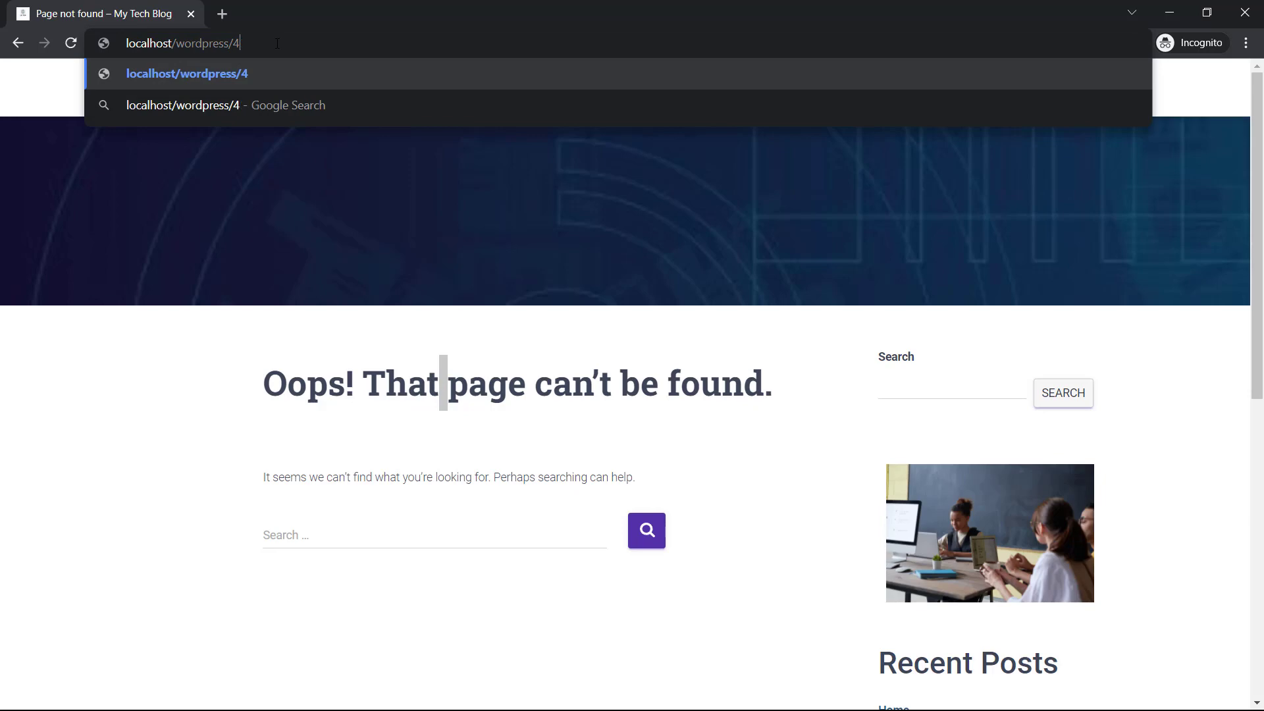
type("login")
key("Return")
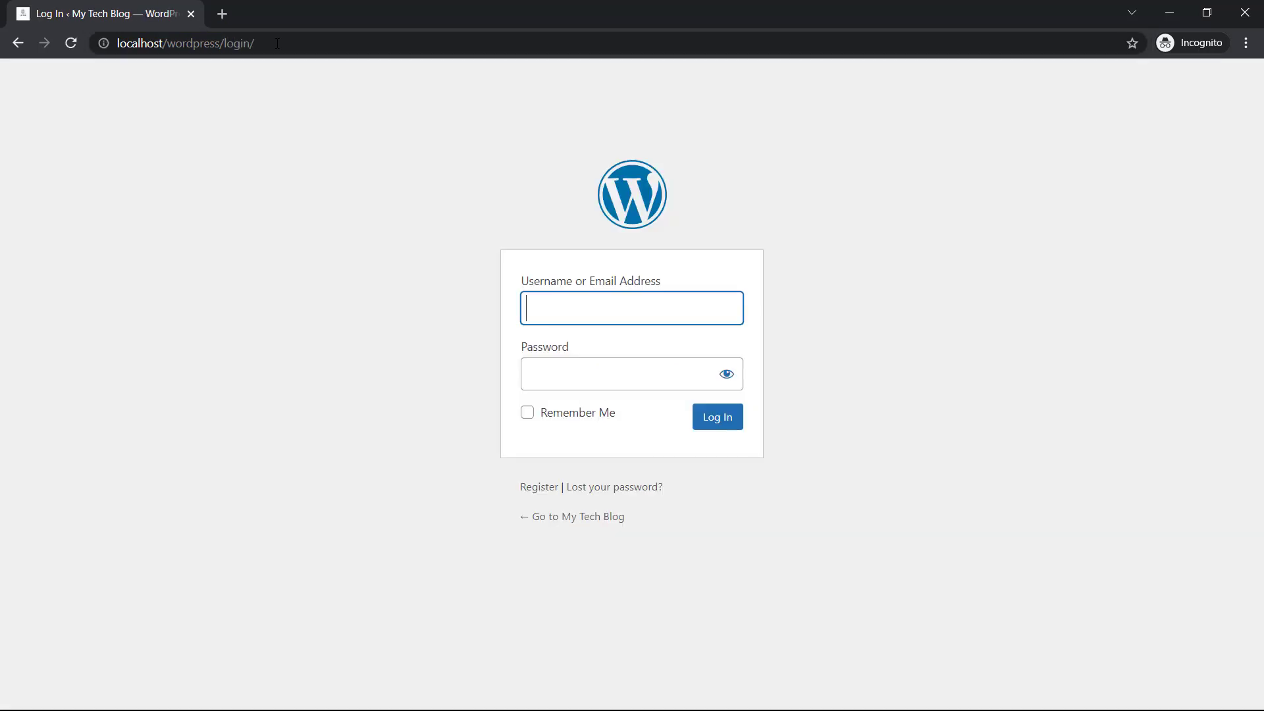
- Check the login form's username field and the login part of its address, and close the incognito window
left_click(561, 300)
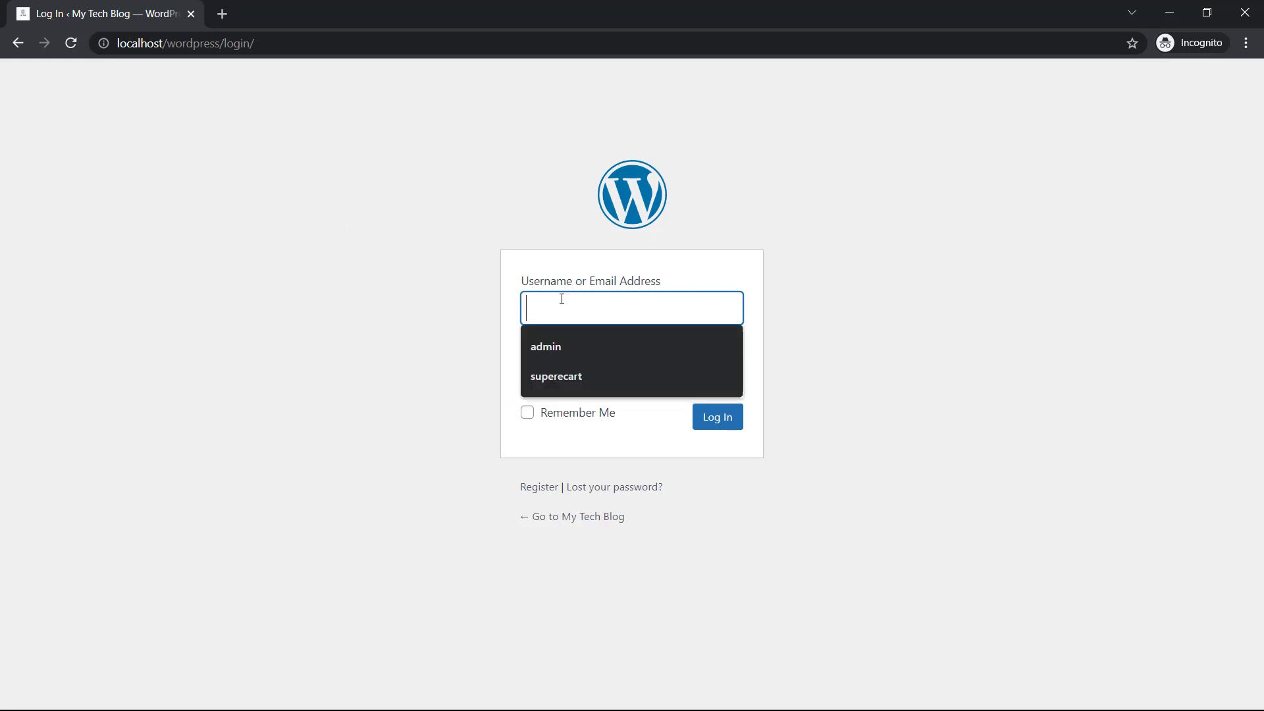
left_click(461, 300)
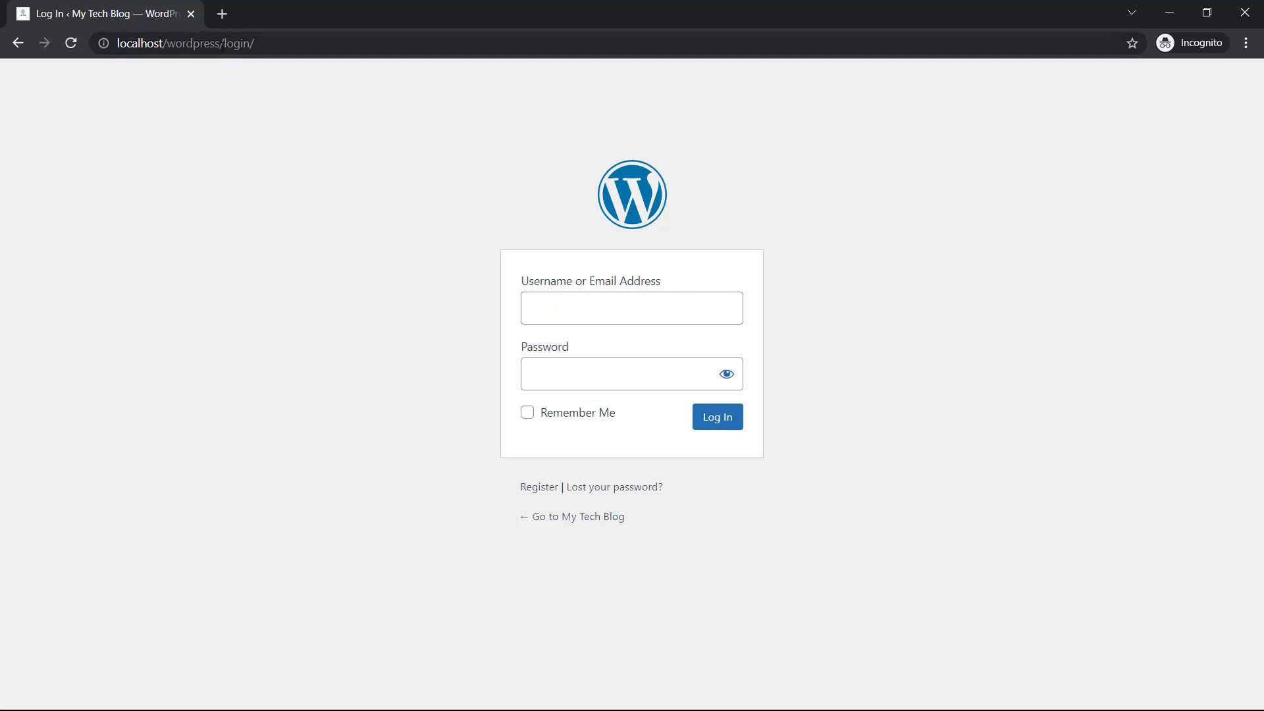
left_click_drag(224, 43, 258, 43)
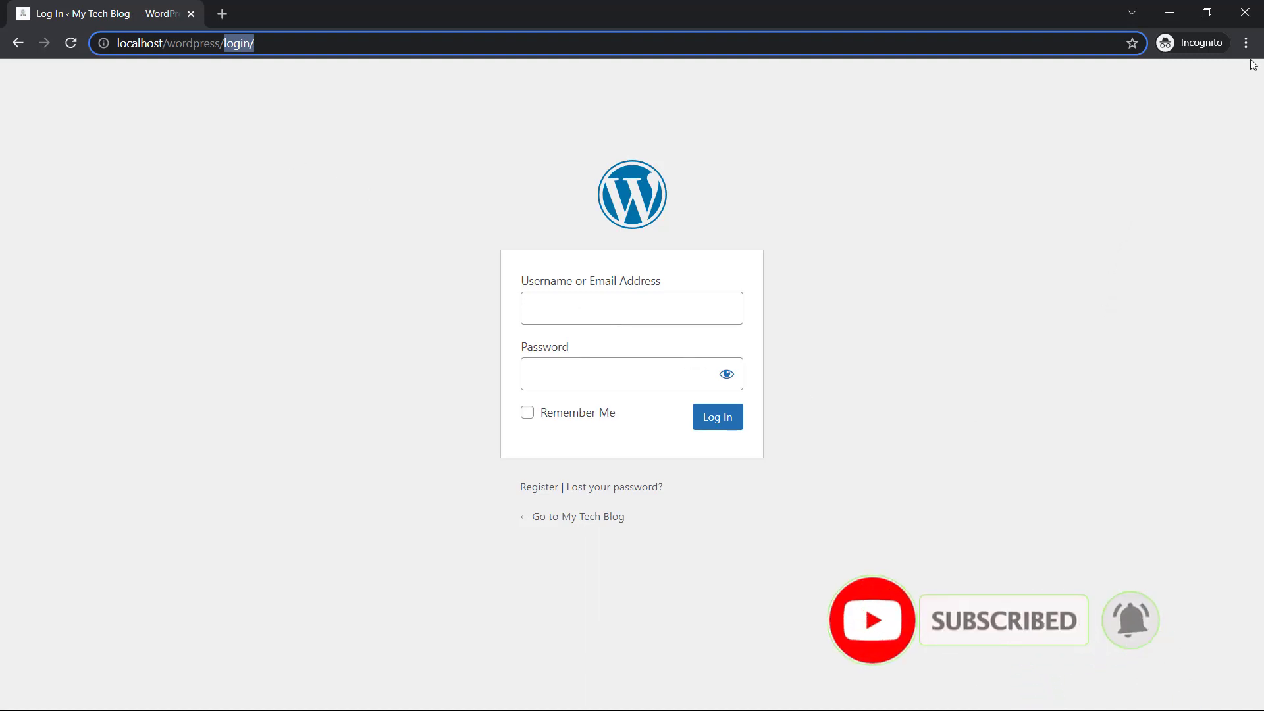
left_click(1244, 12)
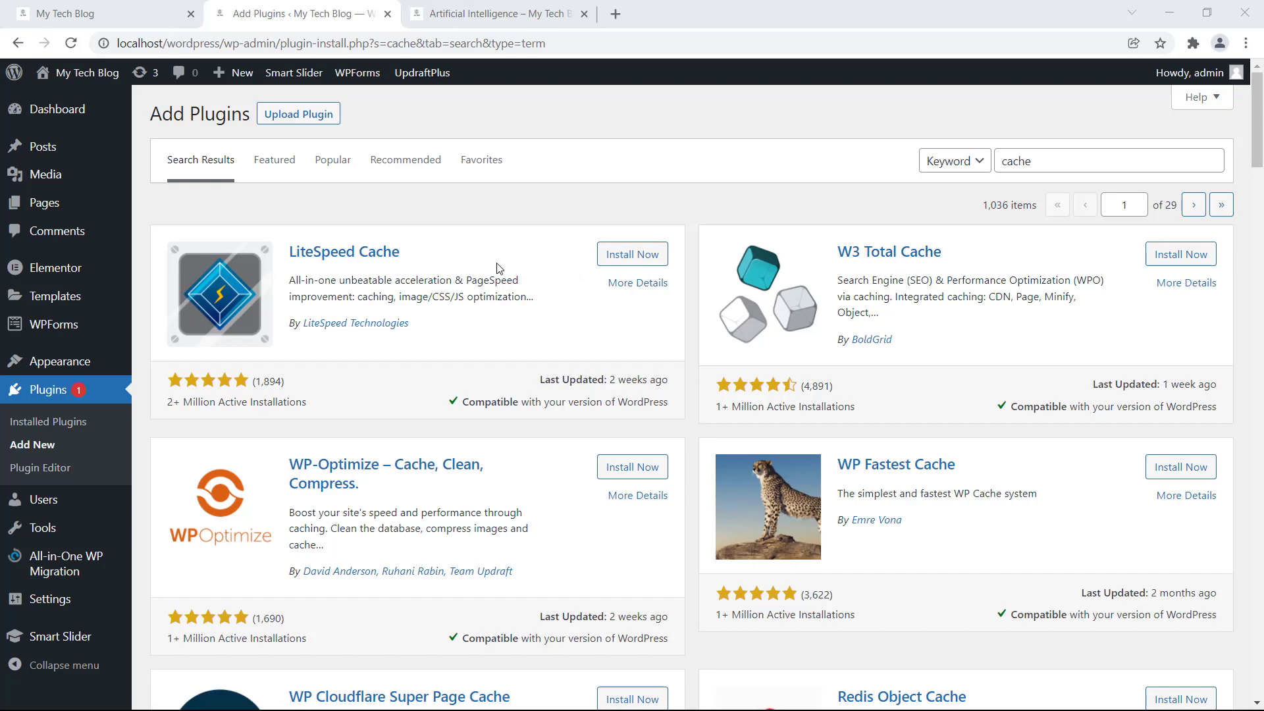
- Install and activate the LiteSpeed Cache plugin, and save its cache control settings with caching on
left_click(631, 254)
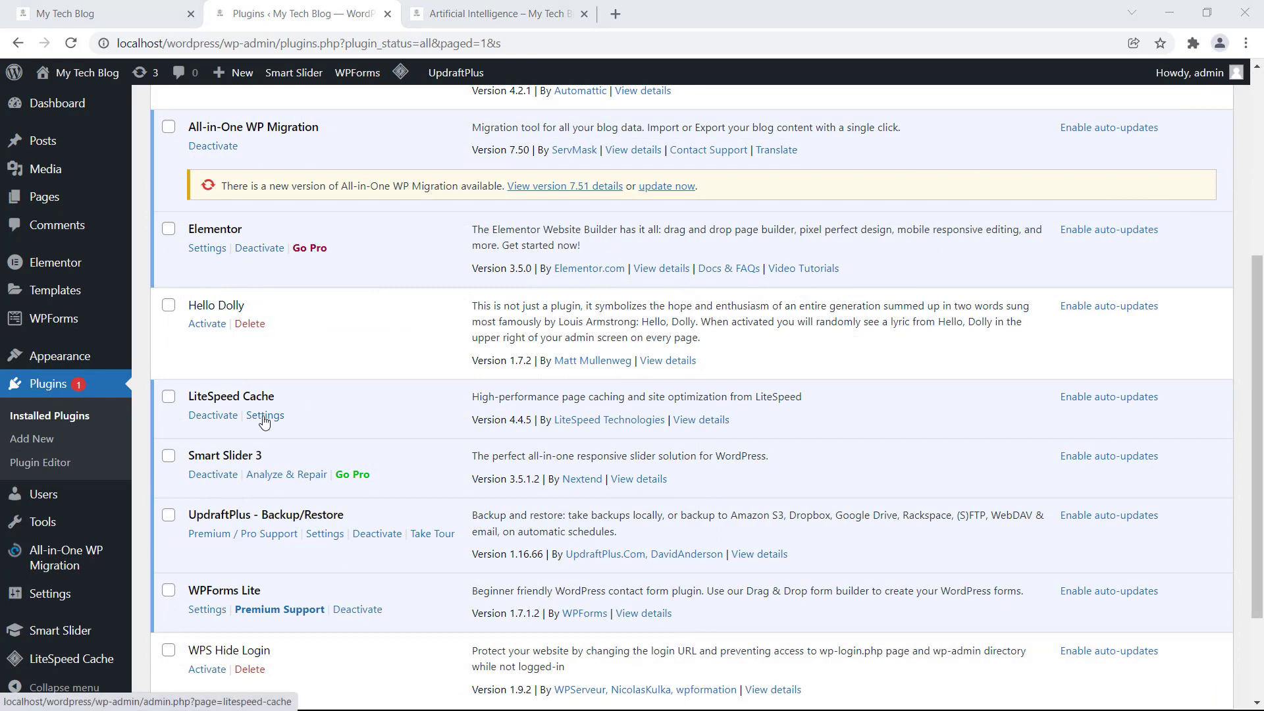
left_click(267, 419)
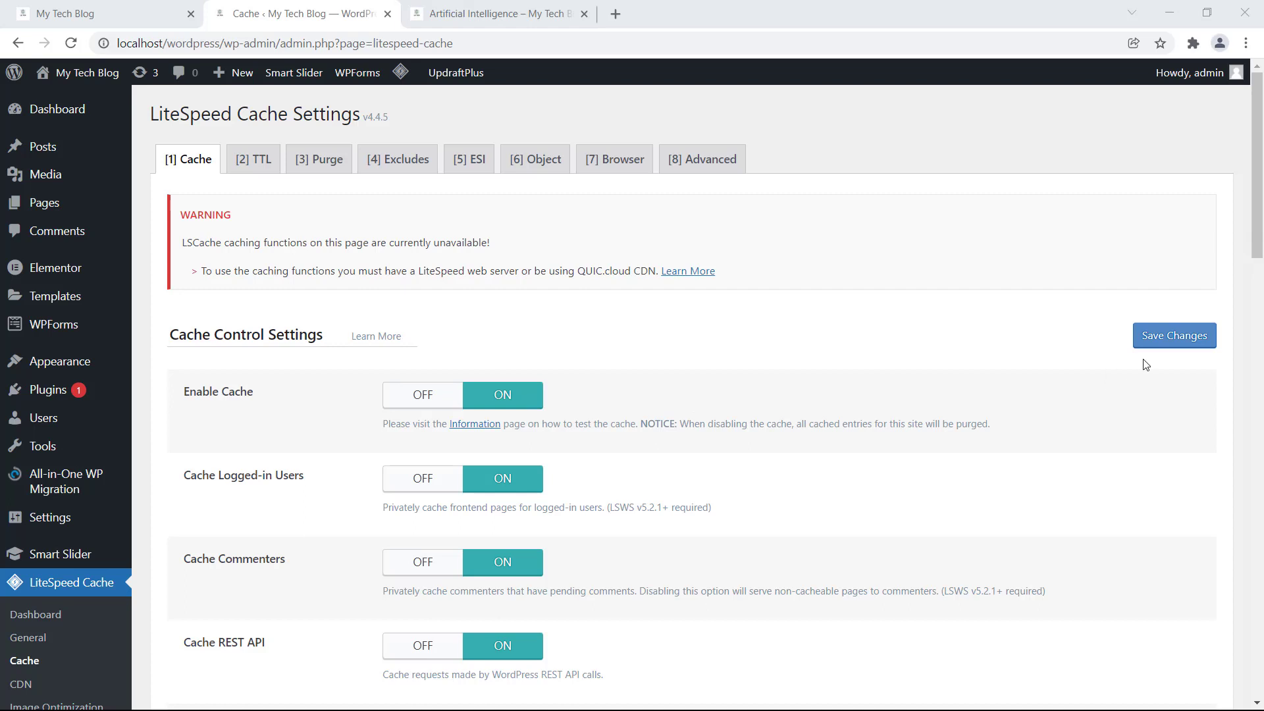
left_click(1172, 338)
- Examine the LiteSpeed cache control settings, from the cache switches to the mobile user agents and the private and forced cache URIs
scroll(751, 383, "down", 2)
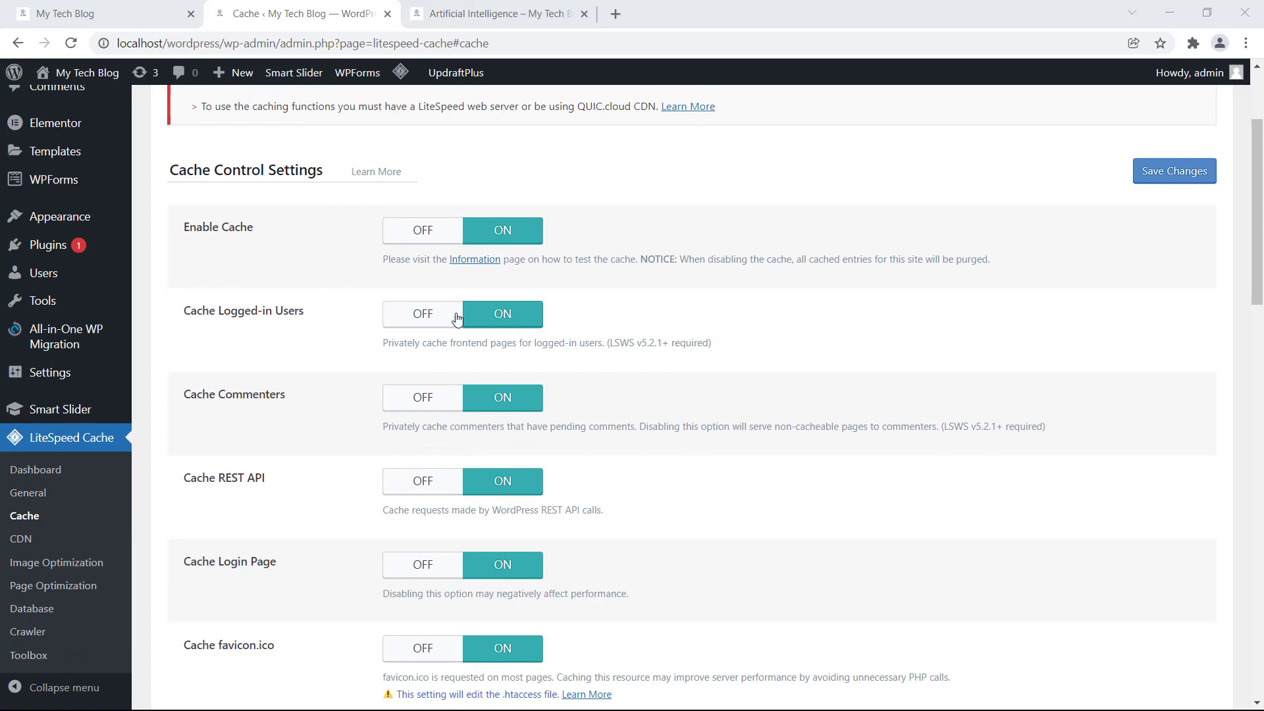
scroll(312, 414, "down", 2)
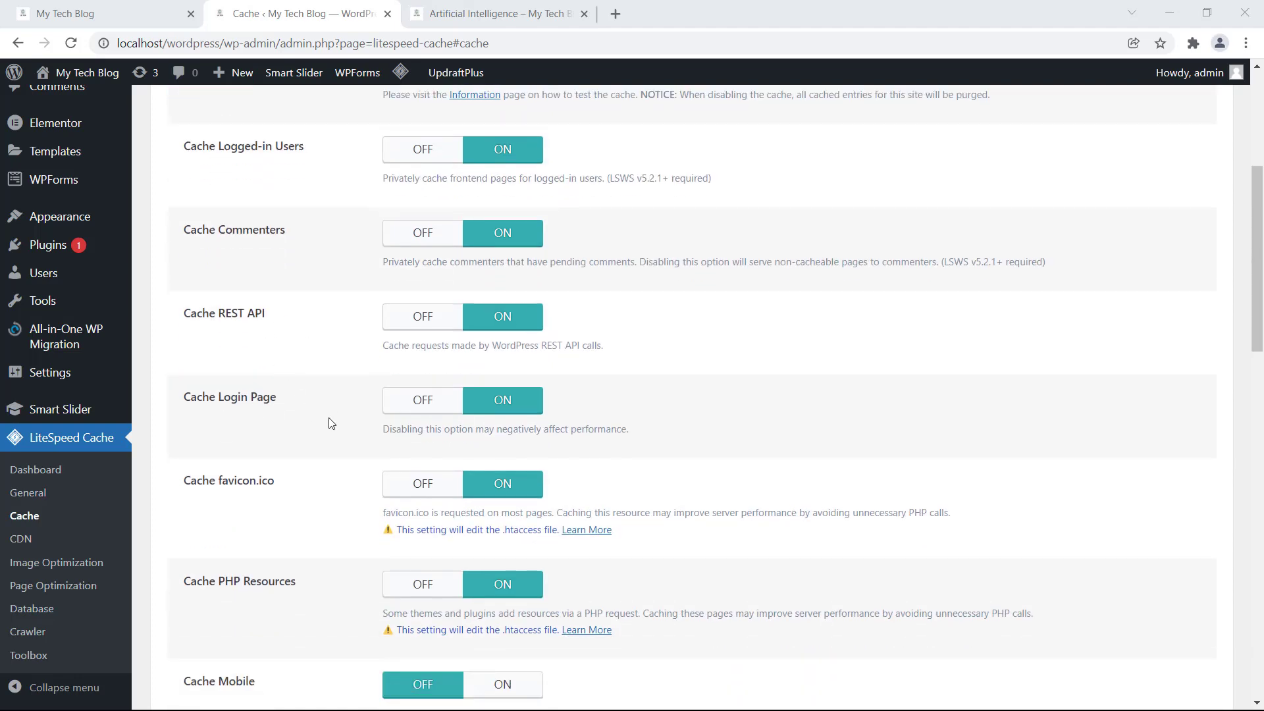
scroll(327, 421, "down", 3)
scroll(285, 420, "down", 5)
scroll(283, 419, "up", 3)
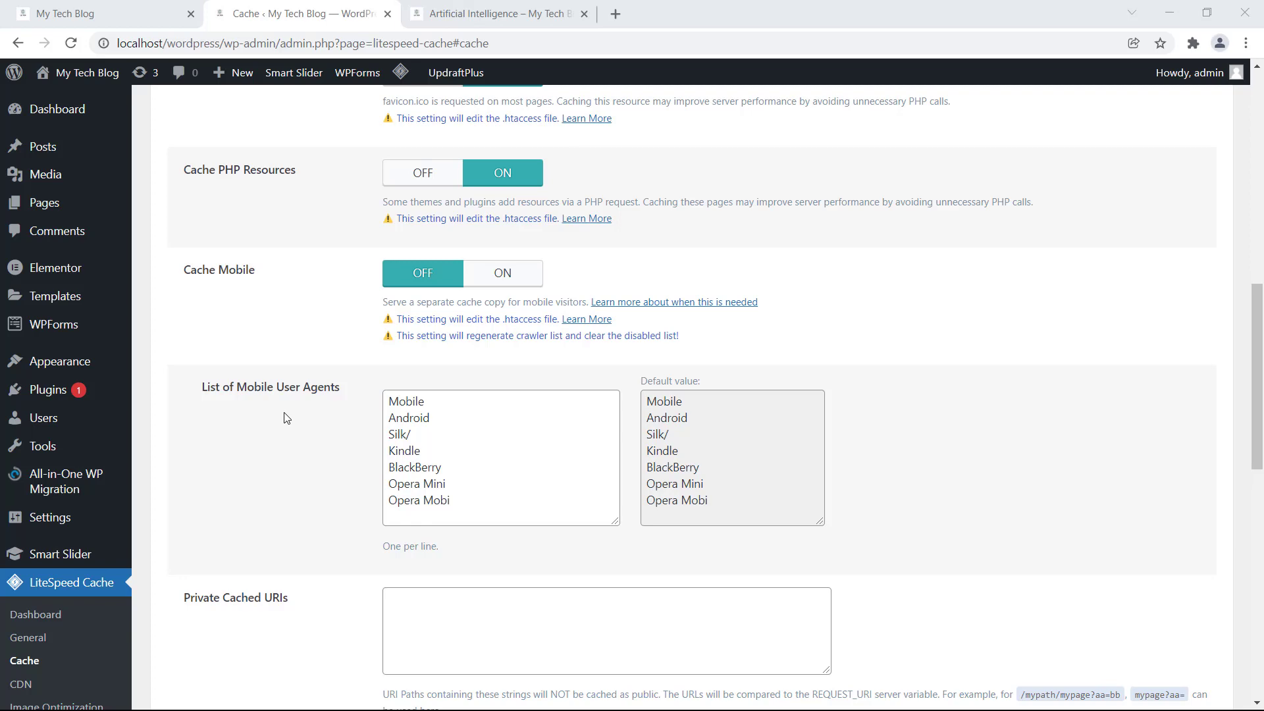
scroll(286, 418, "down", 7)
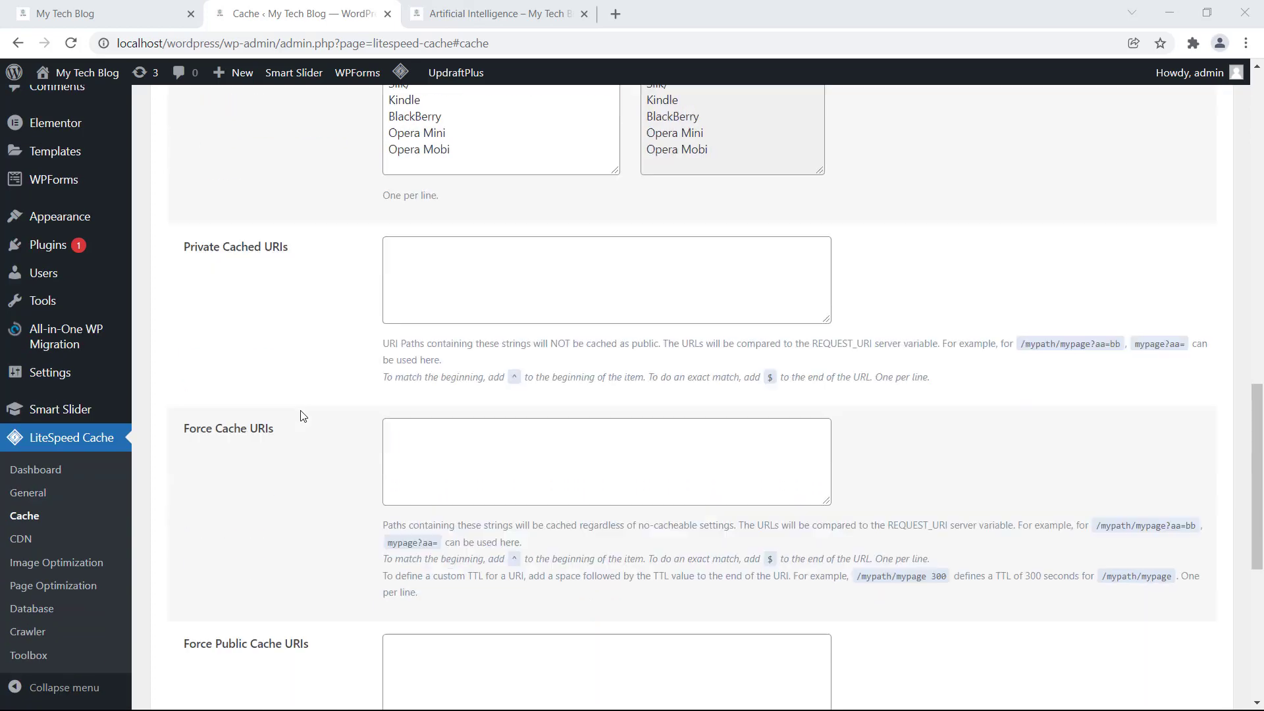
scroll(312, 398, "up", 5)
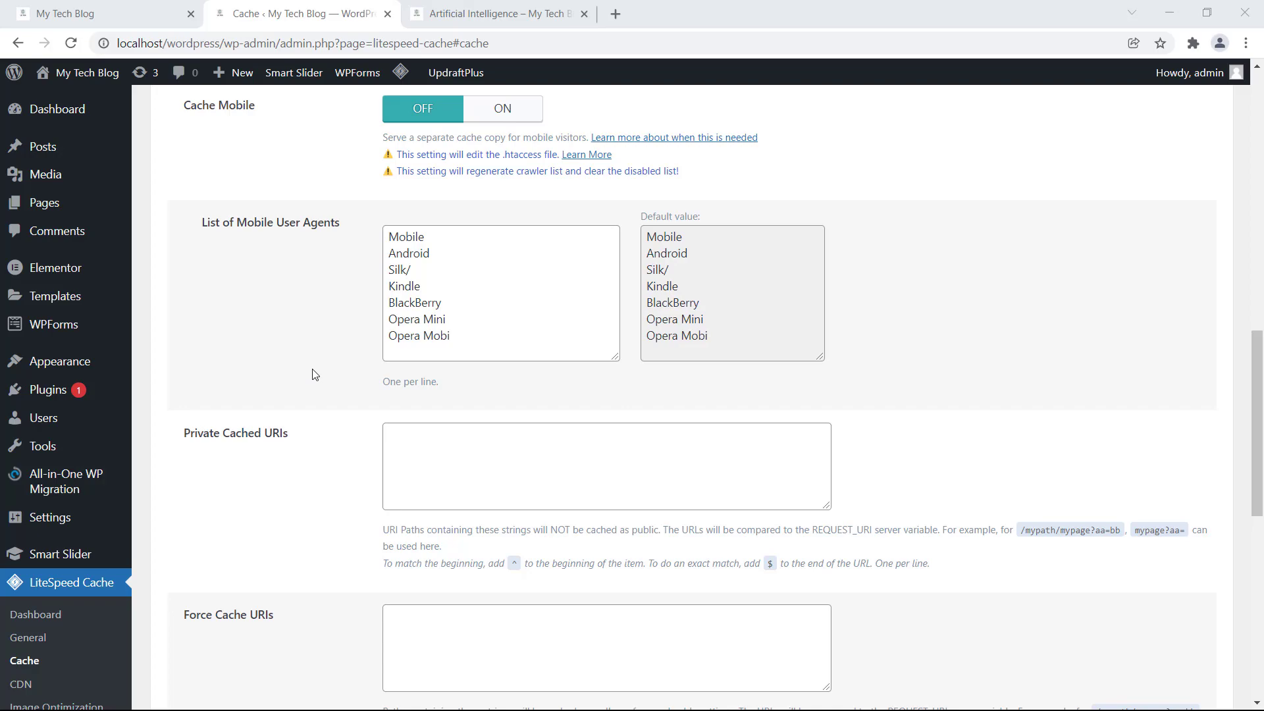
scroll(312, 372, "down", 1)
scroll(312, 372, "up", 15)
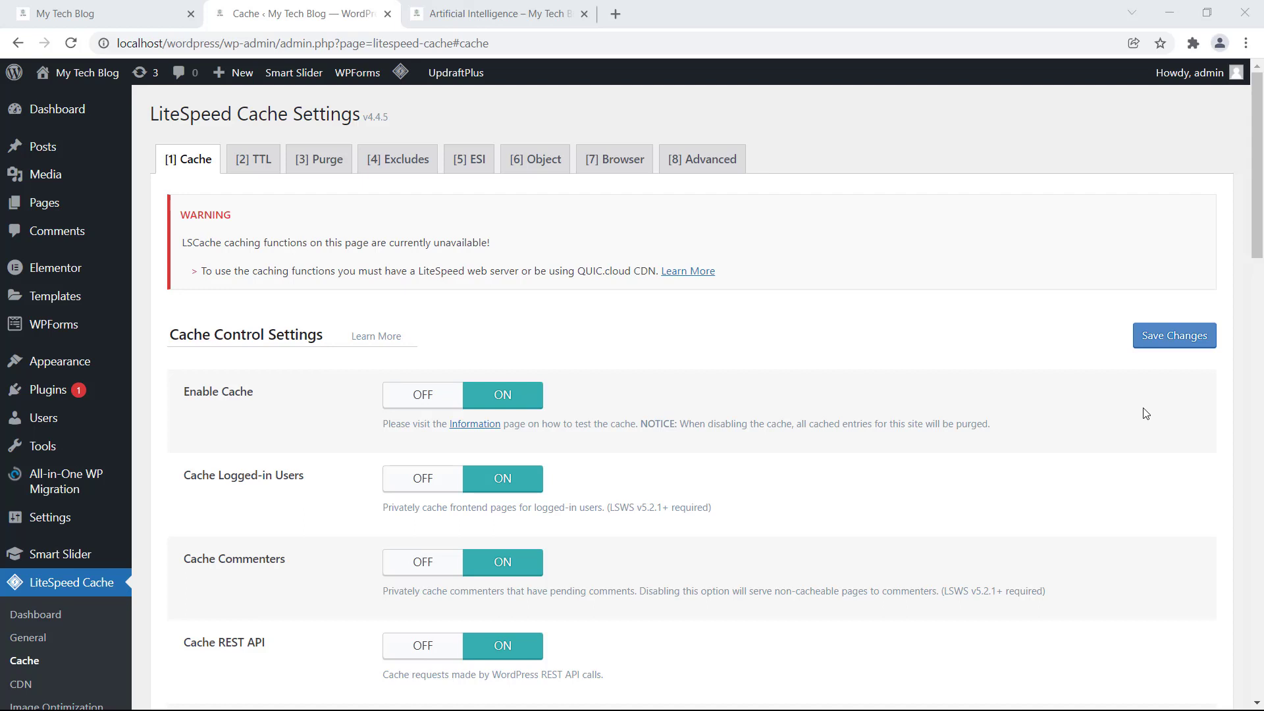
- Search Google for "google page speed" in a new browser tab and open the PageSpeed Insights site
left_click(615, 17)
type("google page")
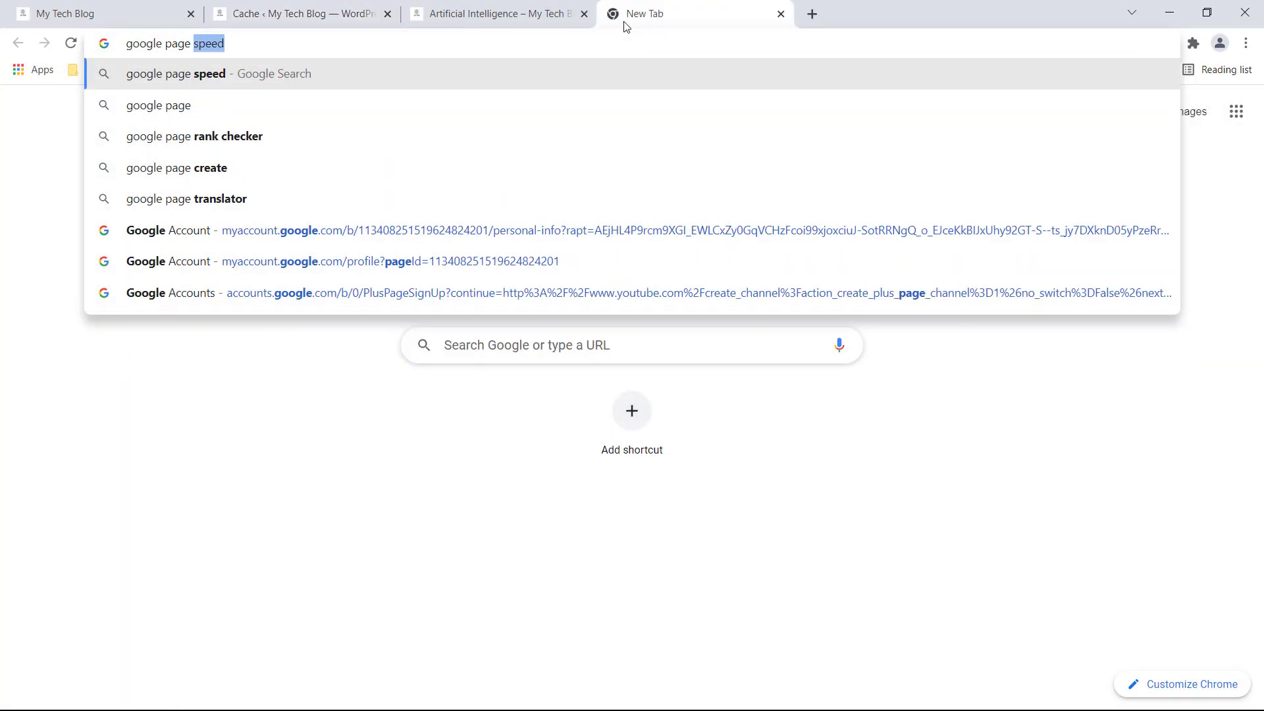
key("Return")
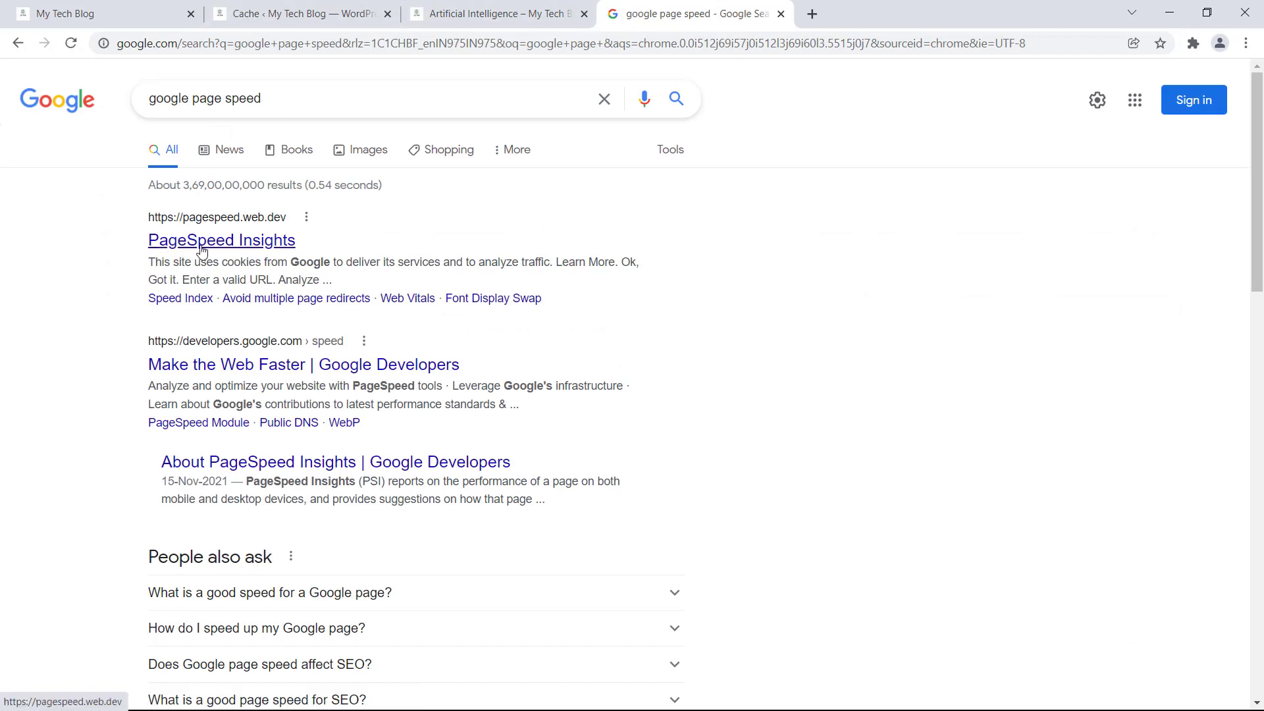
left_click(210, 246)
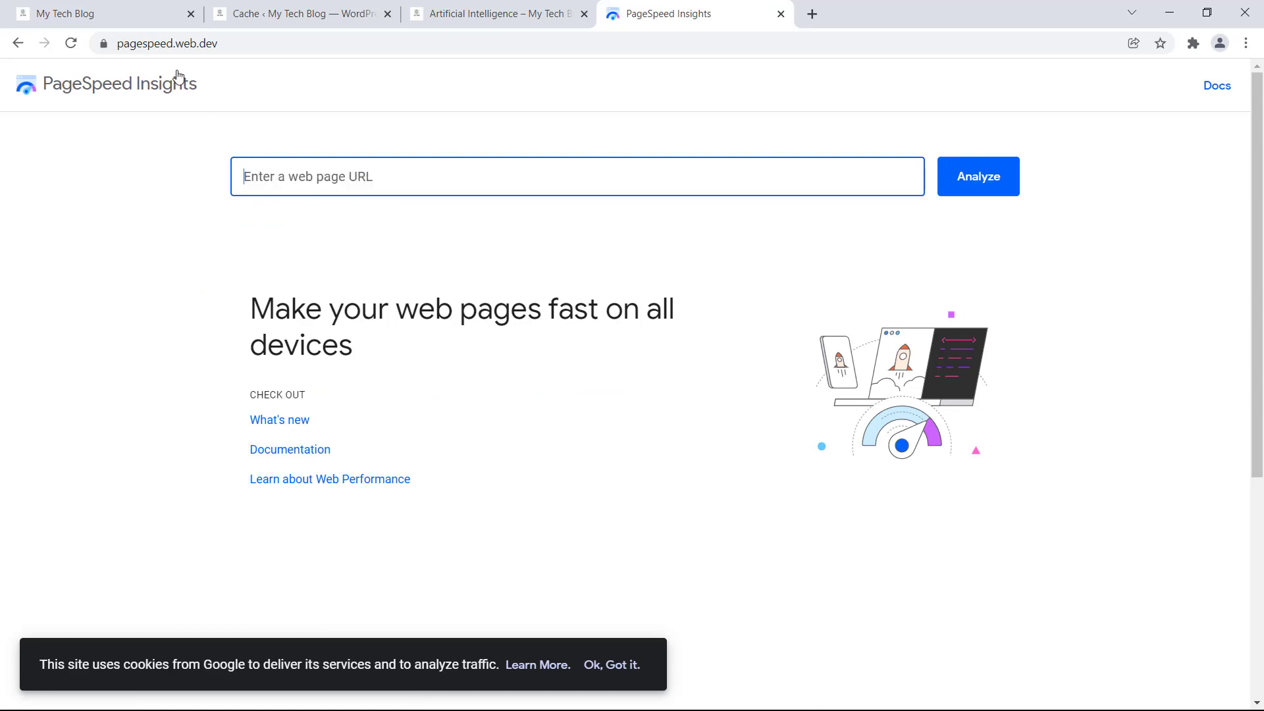
- Copy the address of the My Tech Blog homepage, superecart.com, and analyze it in PageSpeed Insights
left_click(118, 14)
left_click(216, 46)
key("ctrl+c")
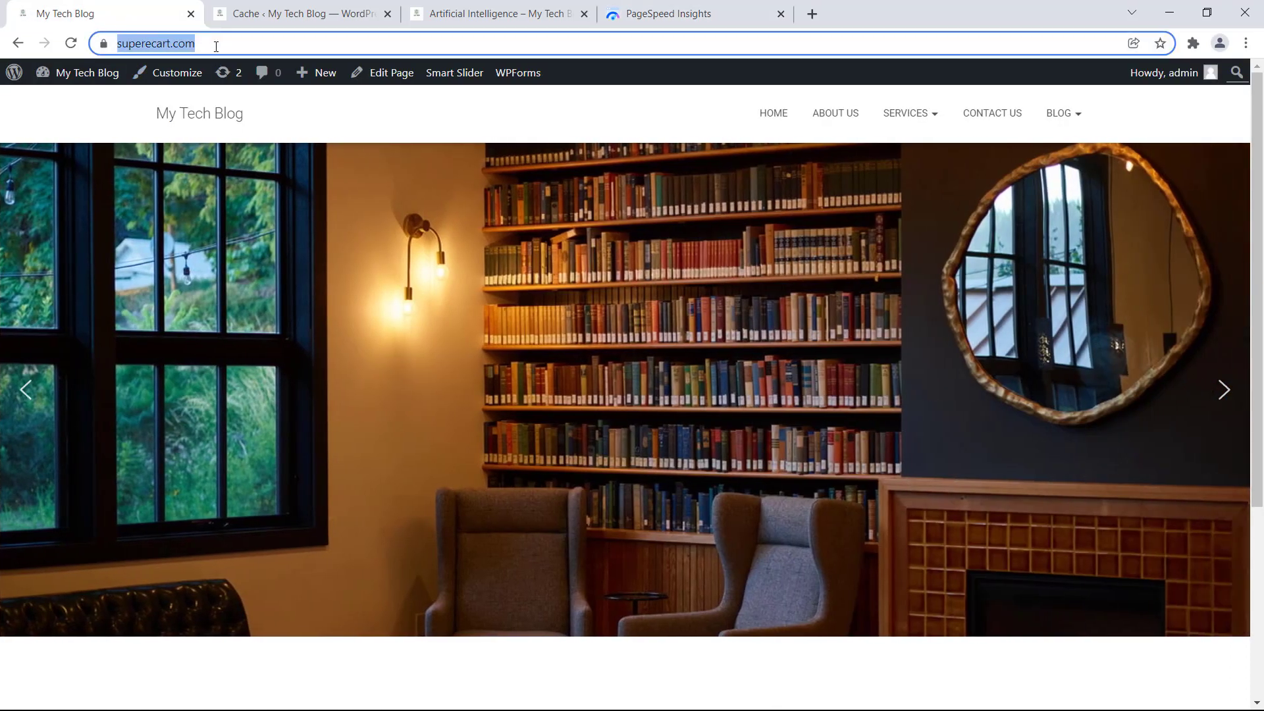
left_click(613, 13)
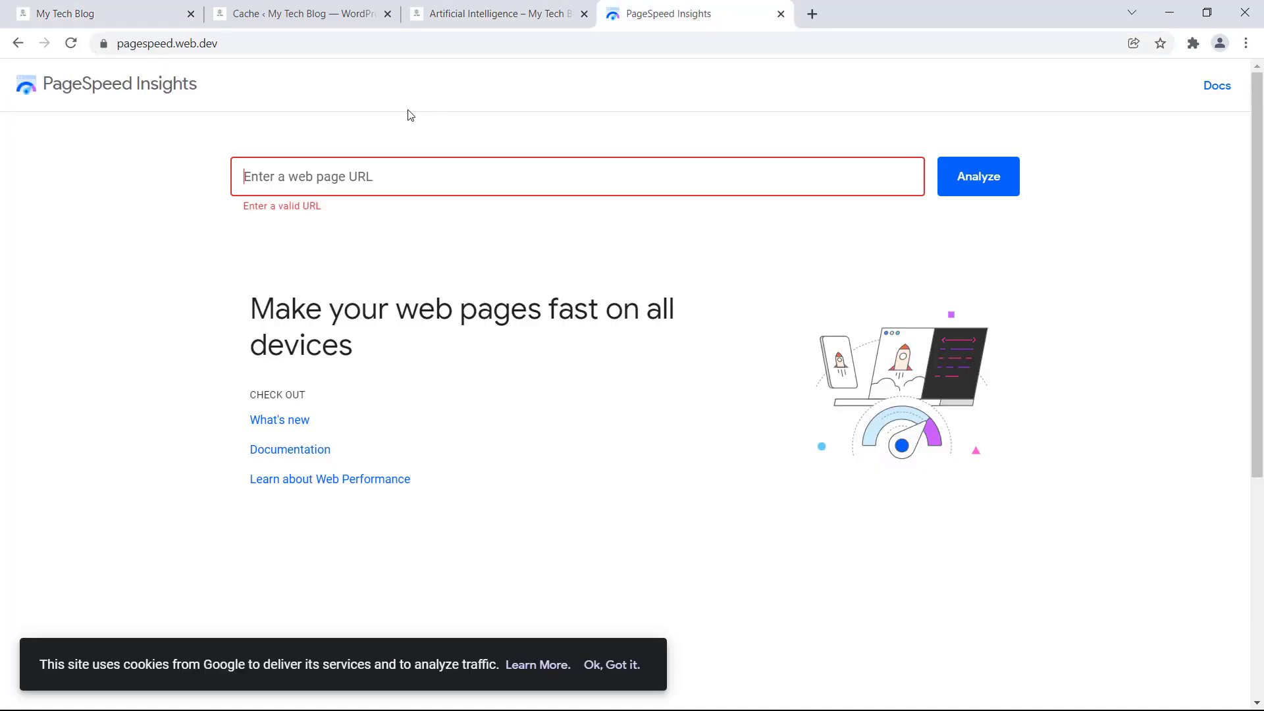
key("ctrl+v")
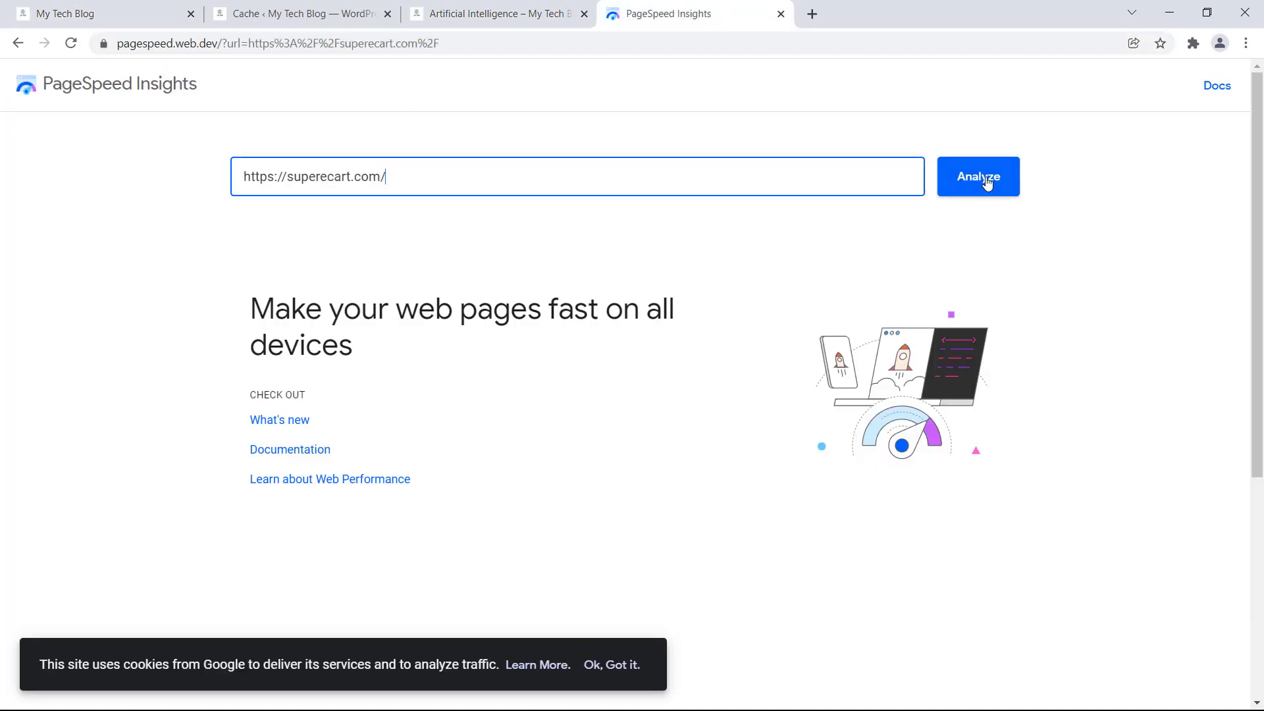
left_click(985, 181)
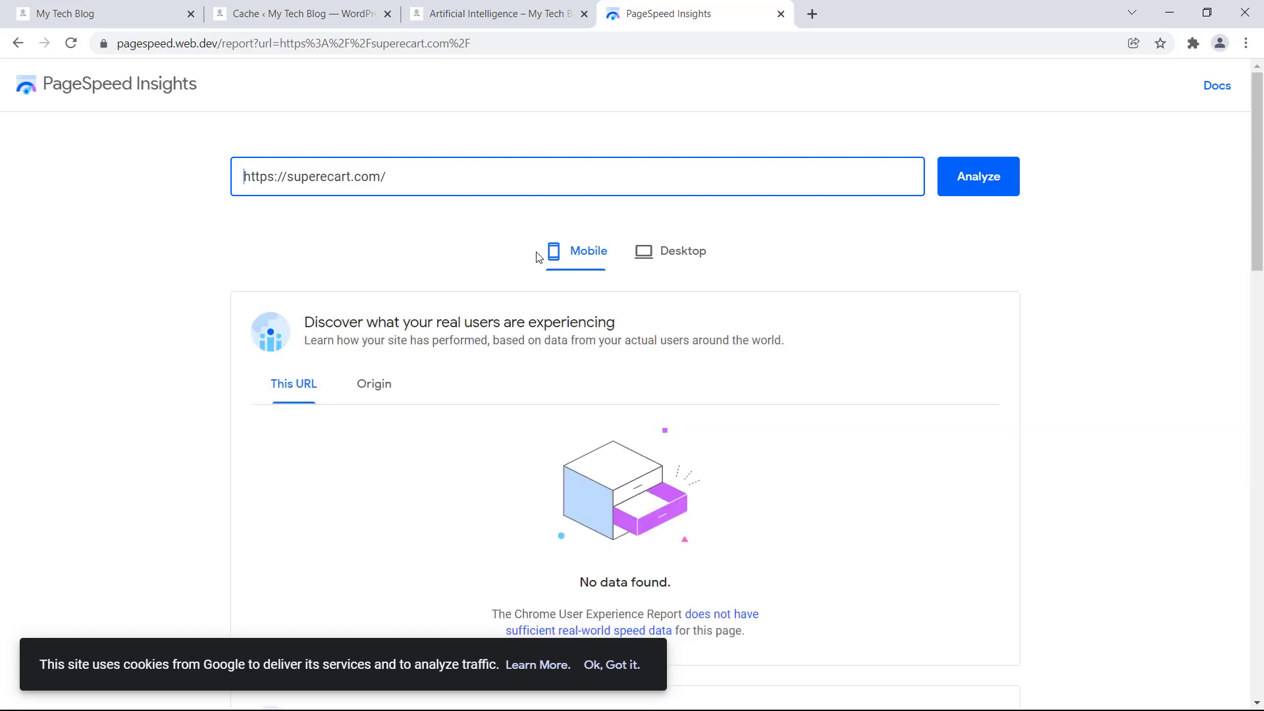
- Examine the mobile PageSpeed report for the blog, from the performance score and metrics to the diagnostics, and return to the WordPress dashboard
scroll(556, 270, "down", 10)
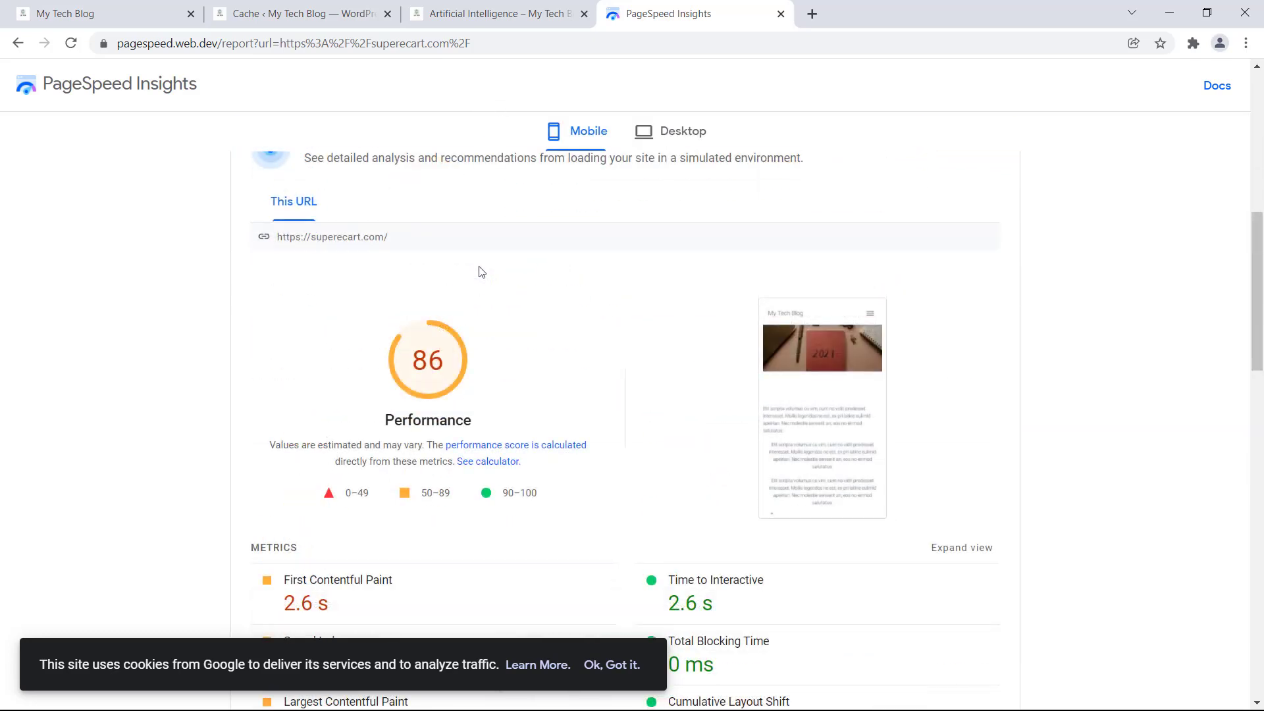
scroll(480, 271, "down", 3)
scroll(480, 271, "down", 3)
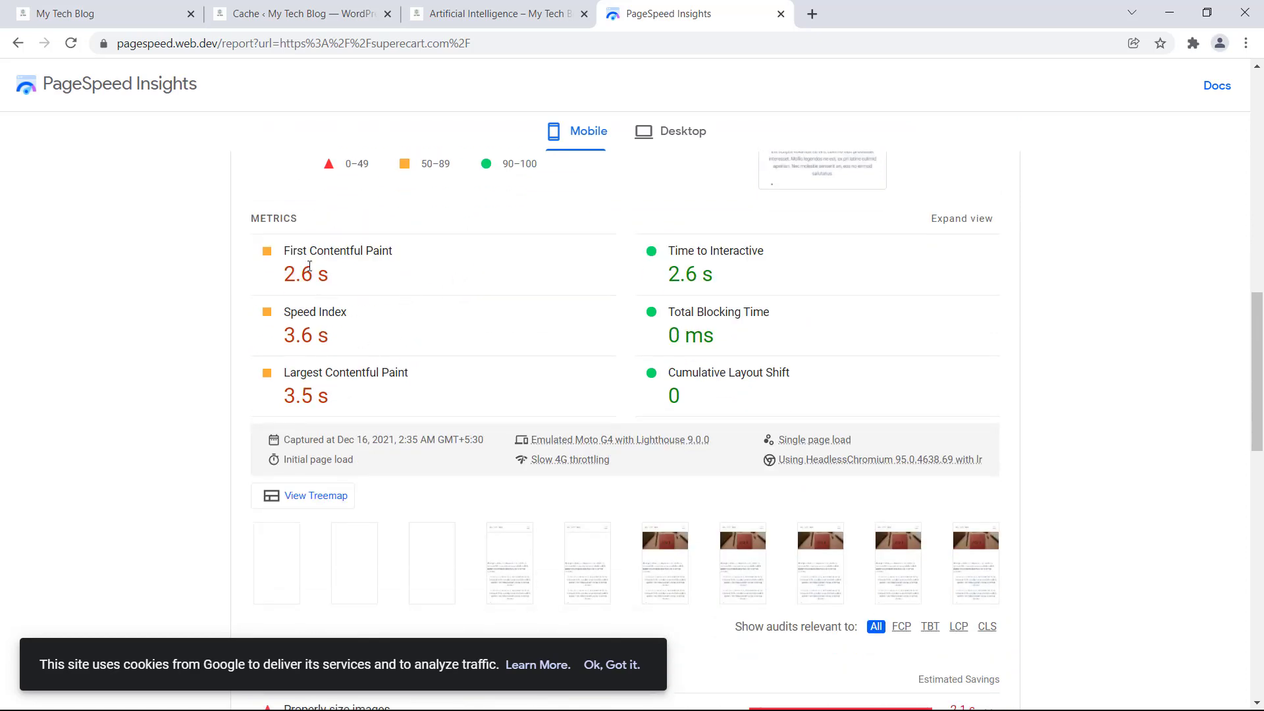
scroll(359, 366, "down", 10)
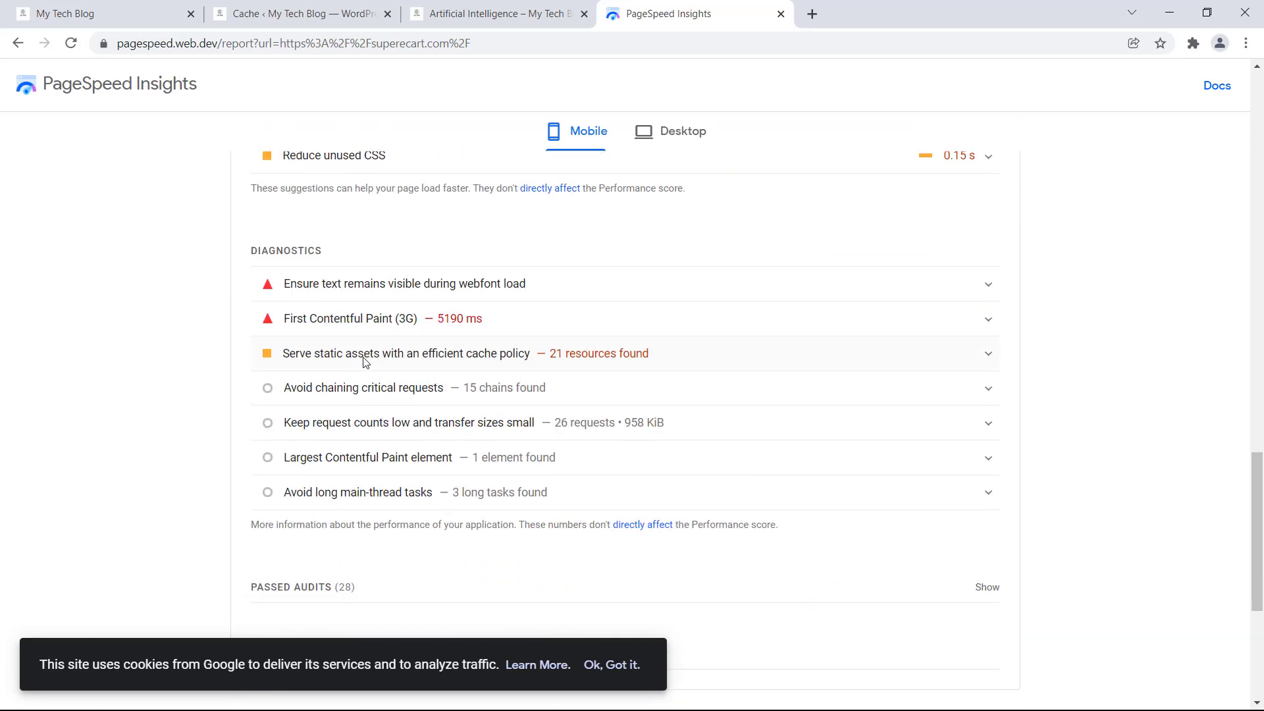
scroll(364, 362, "up", 12)
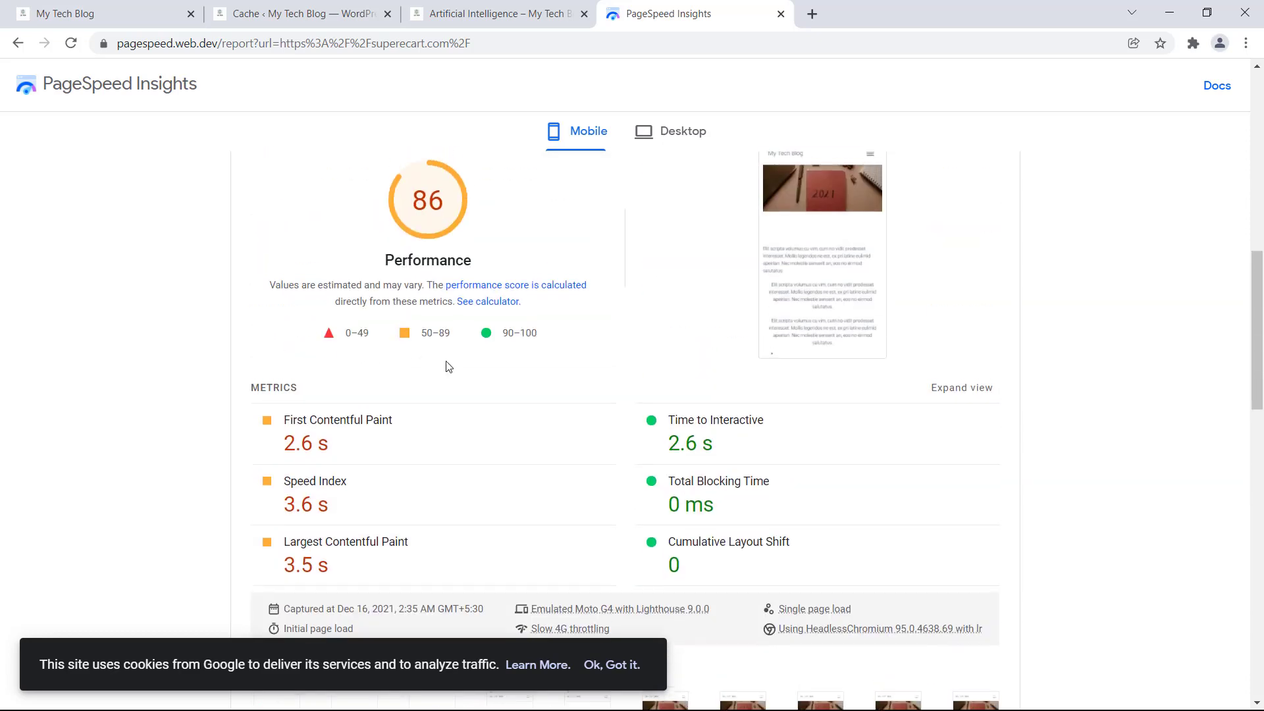
scroll(448, 366, "up", 8)
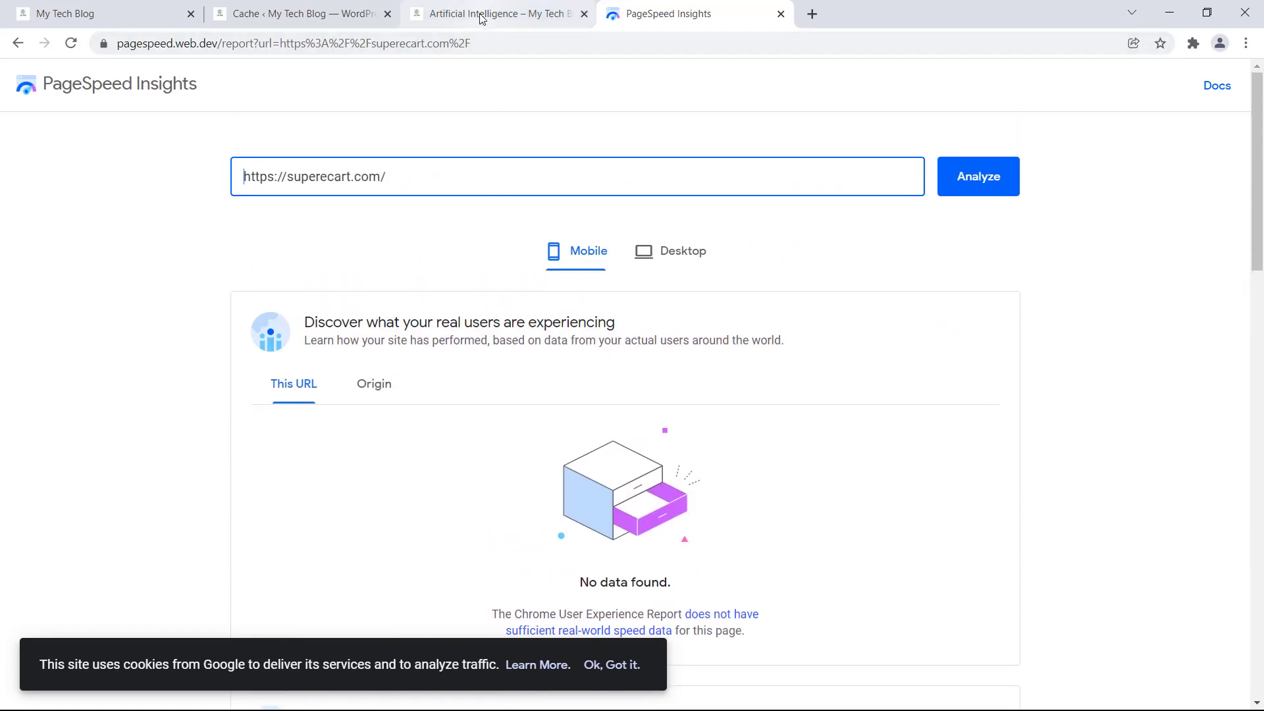
left_click(481, 18)
left_click(688, 18)
scroll(495, 373, "down", 5)
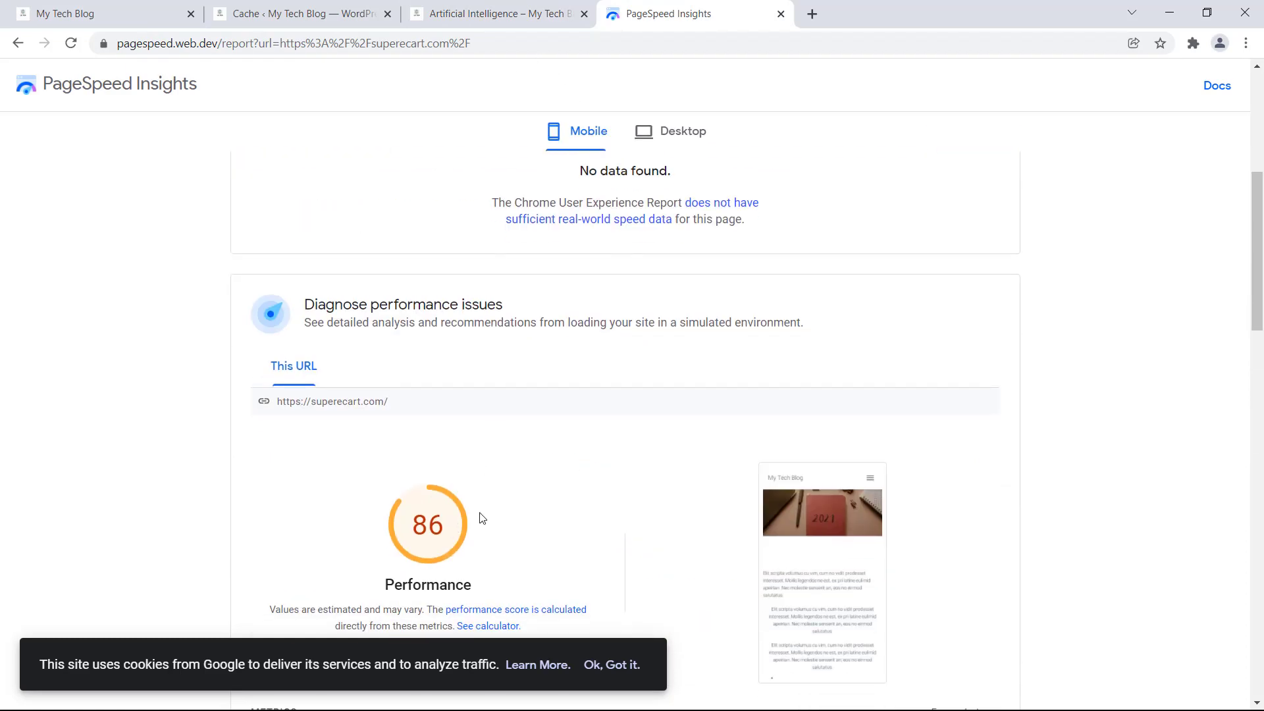
left_click(493, 14)
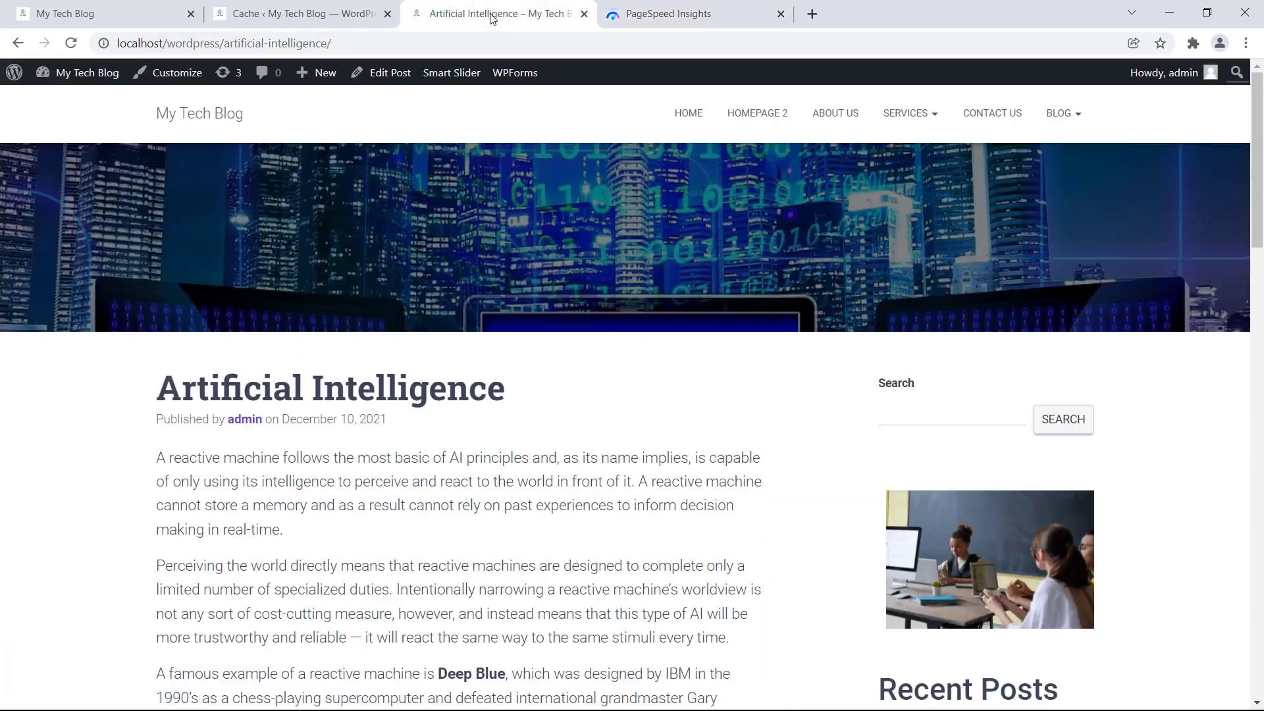
left_click(306, 14)
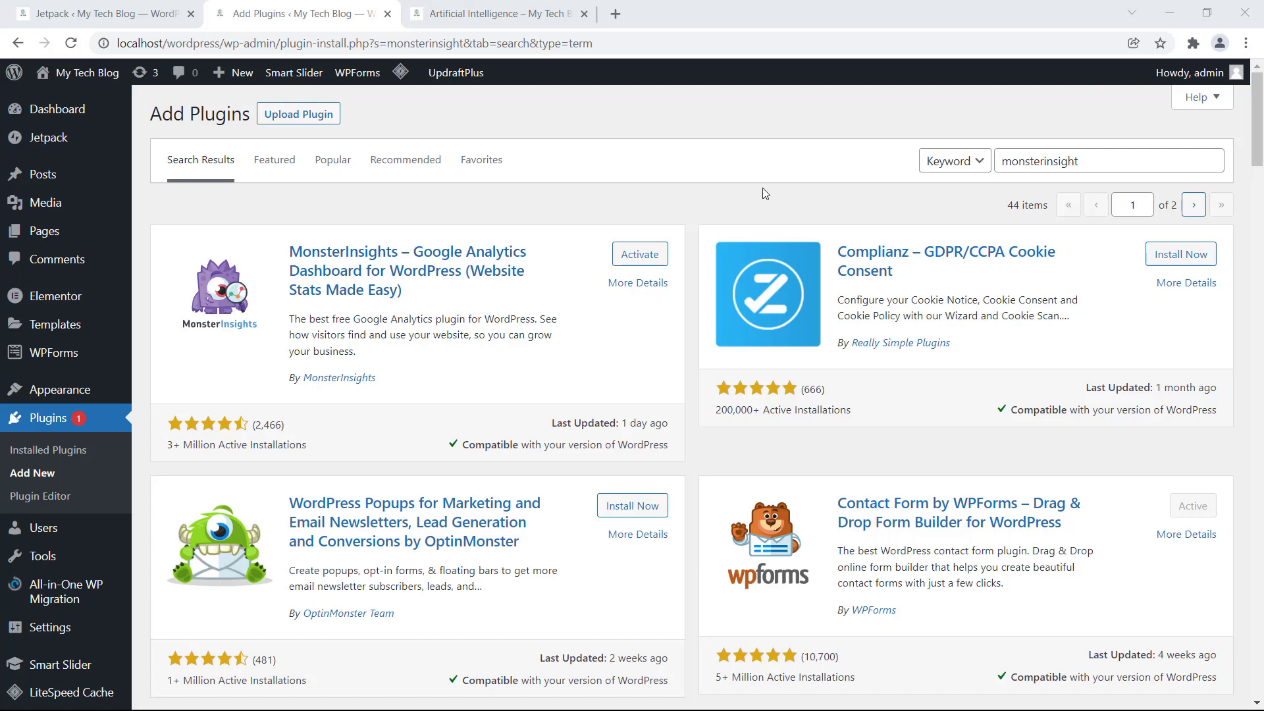
- Activate the MonsterInsights plugin and look through the features, addons and PRO offer on its welcome page
left_click(637, 258)
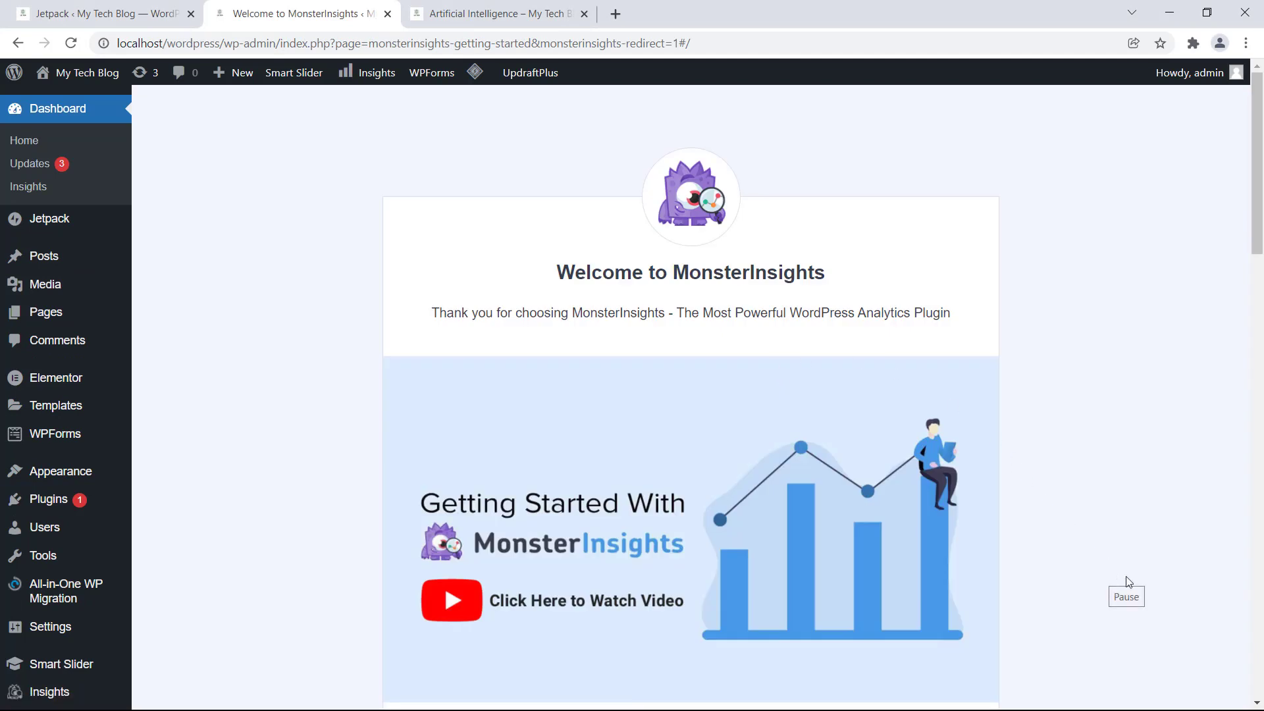
scroll(1127, 447, "down", 10)
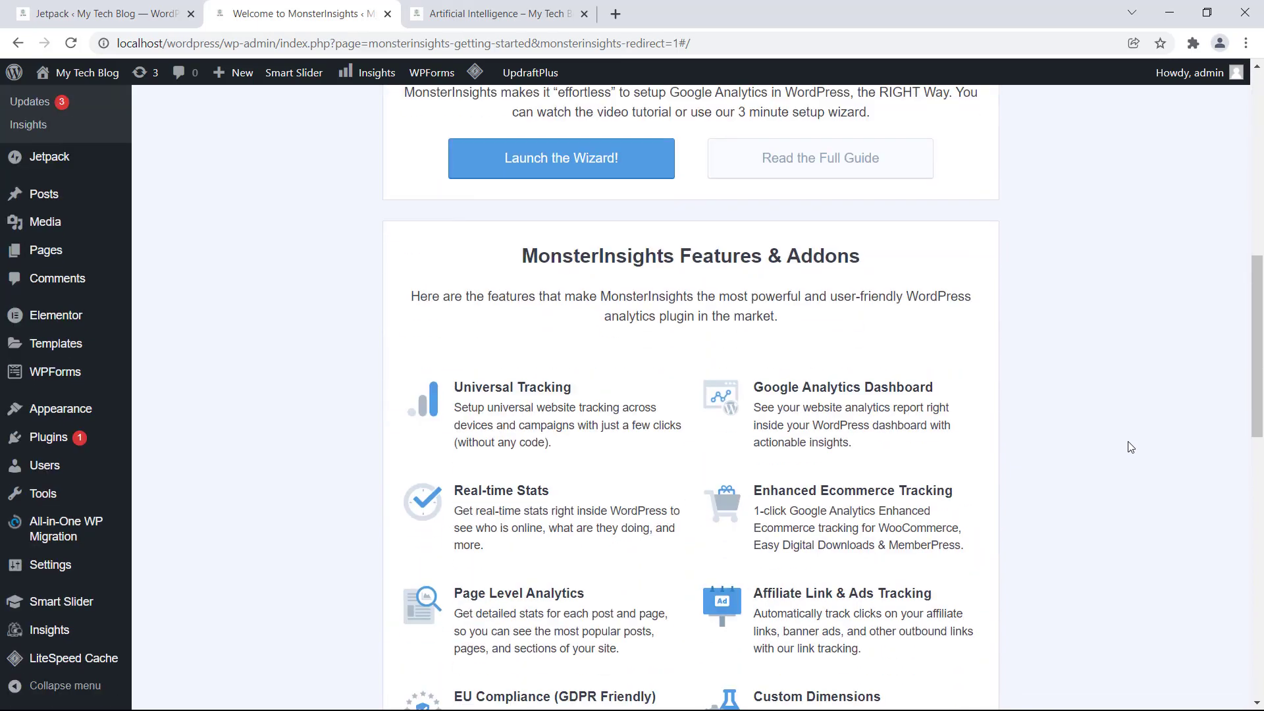
scroll(1130, 447, "down", 15)
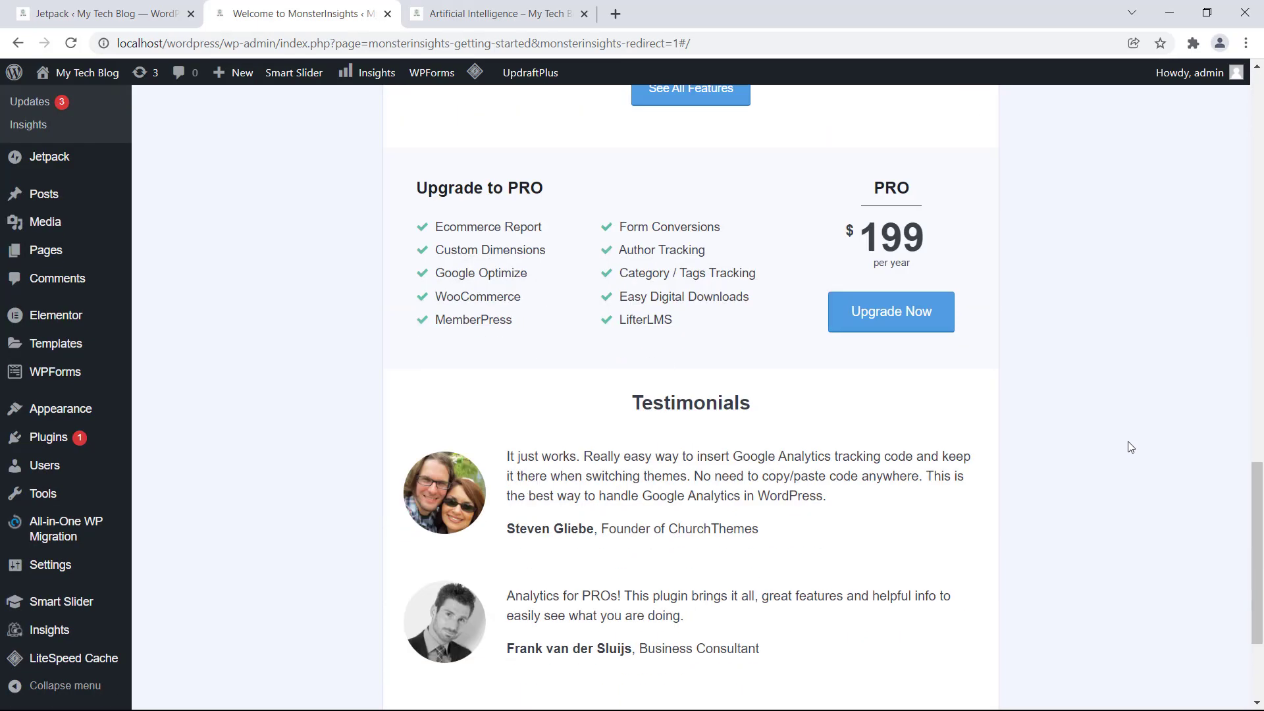
scroll(1130, 447, "up", 10)
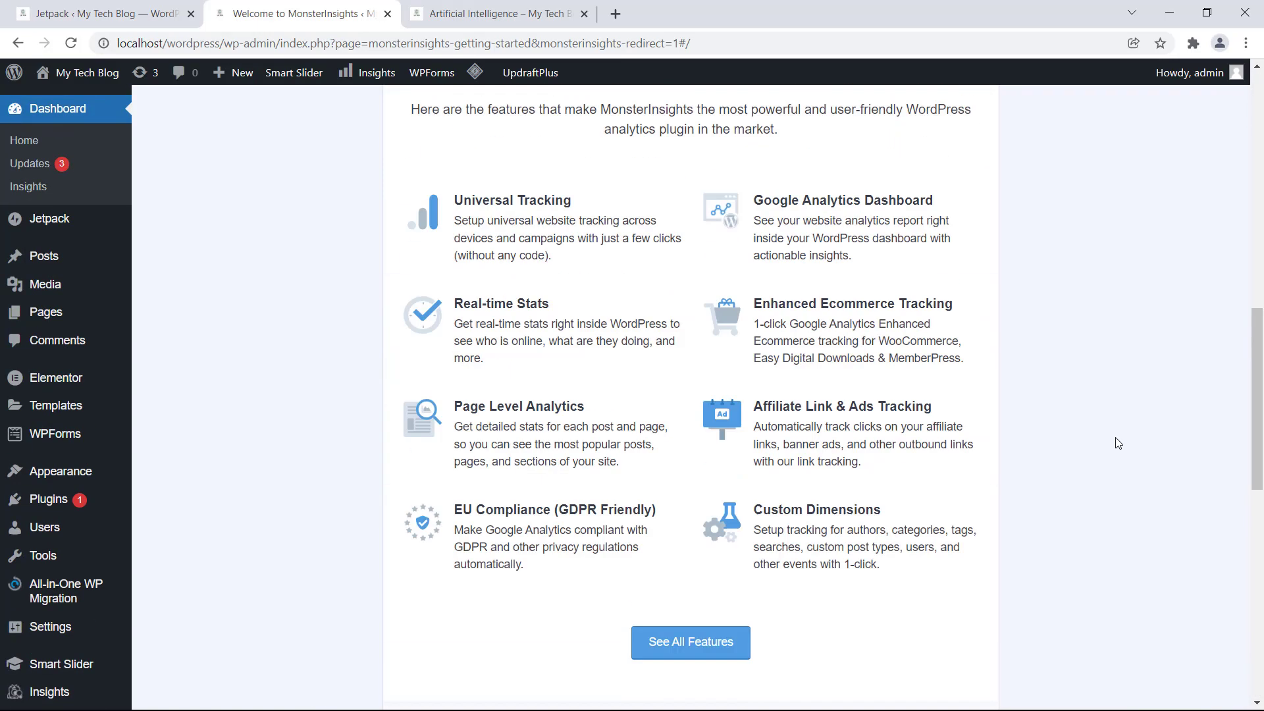
scroll(852, 376, "up", 4)
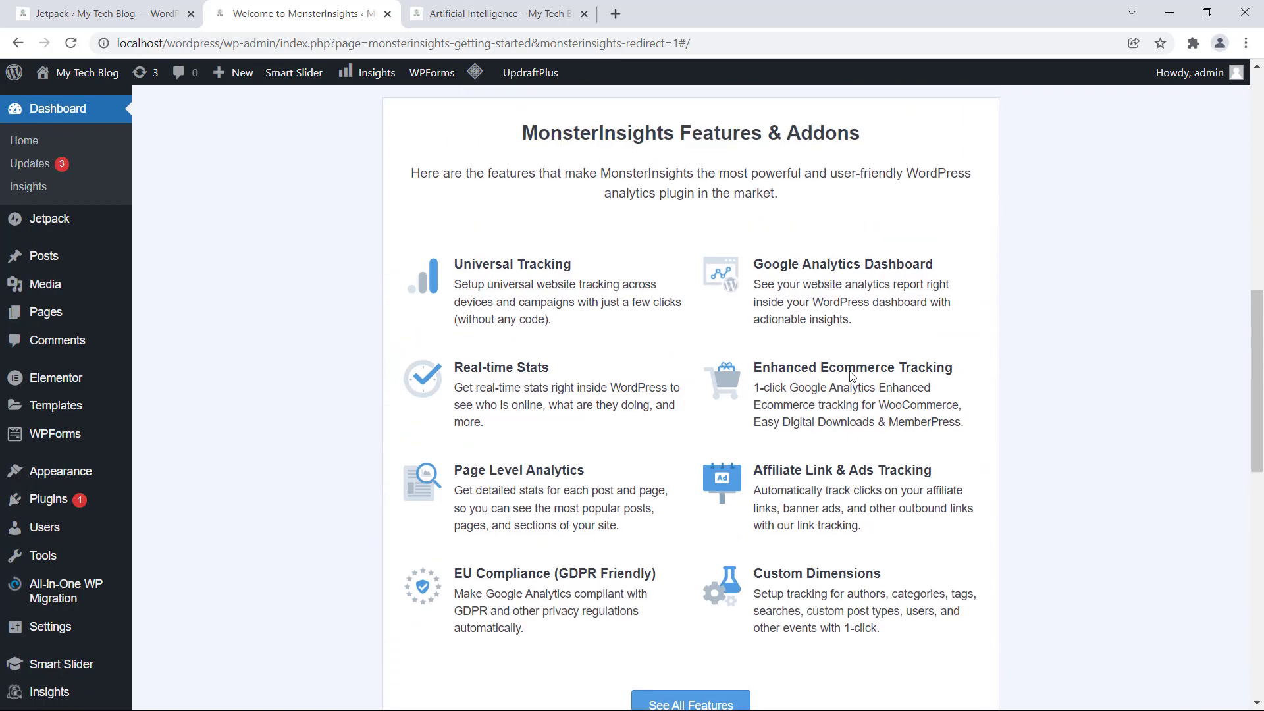
scroll(852, 376, "up", 5)
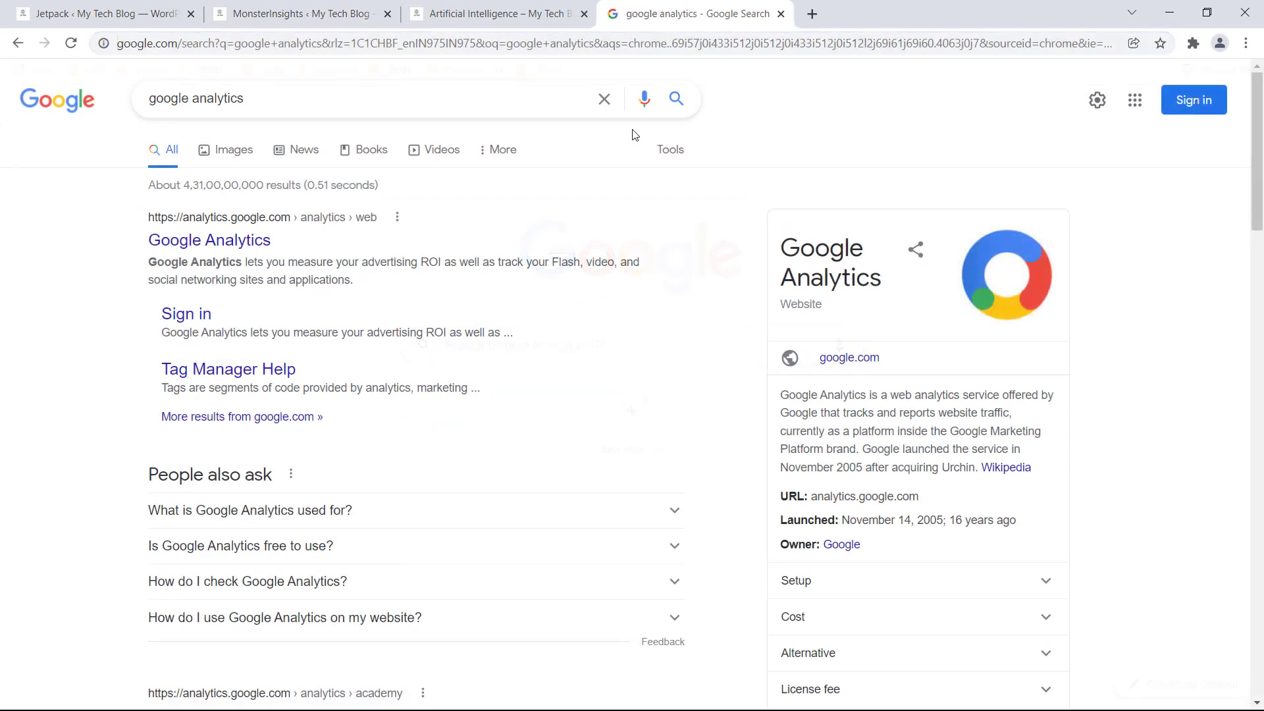
- Open Google Analytics from the search results, and examine the MonsterInsights general settings, from Google authentication and license key to usage tracking
left_click(238, 249)
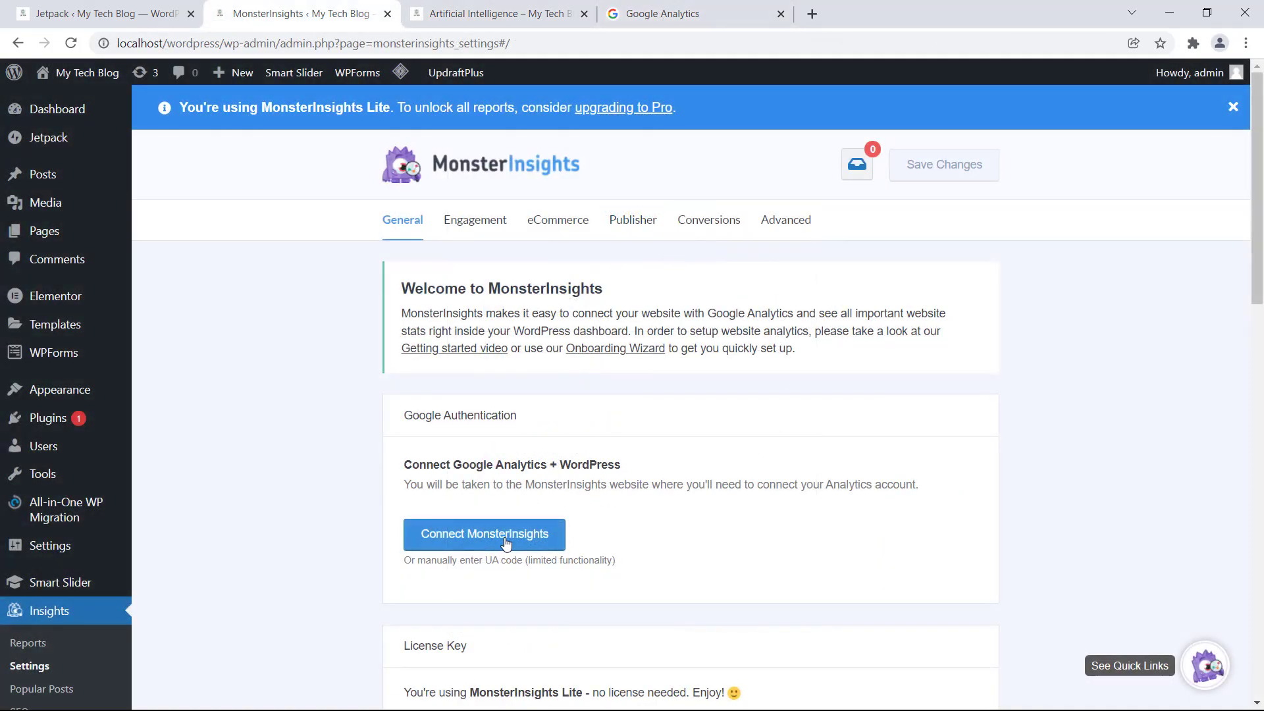
left_click(506, 538)
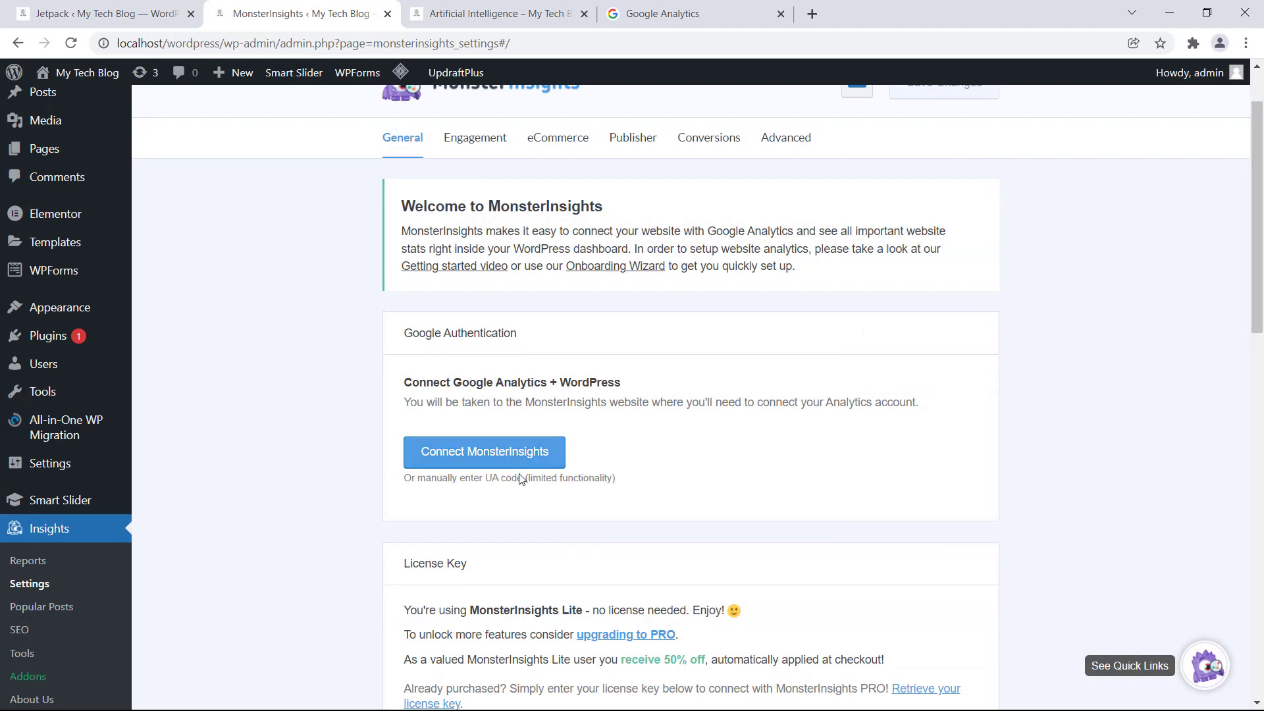
scroll(524, 484, "down", 5)
scroll(527, 483, "down", 5)
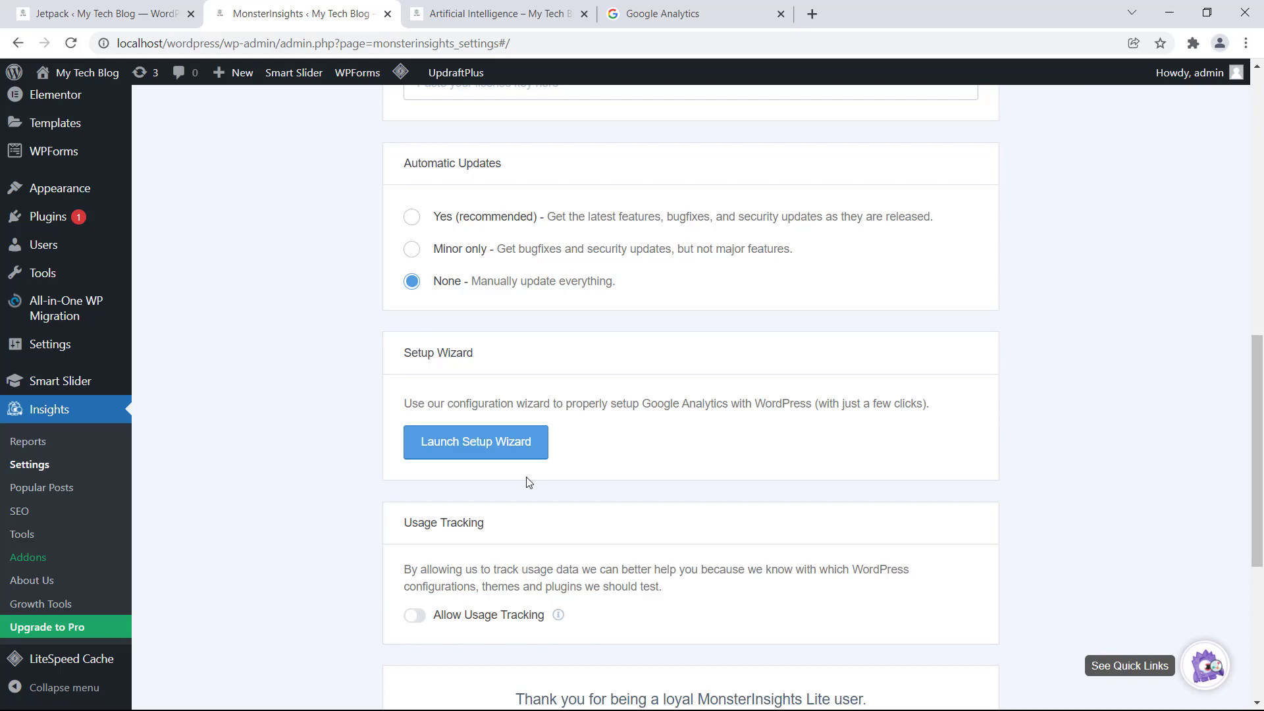
scroll(528, 483, "up", 11)
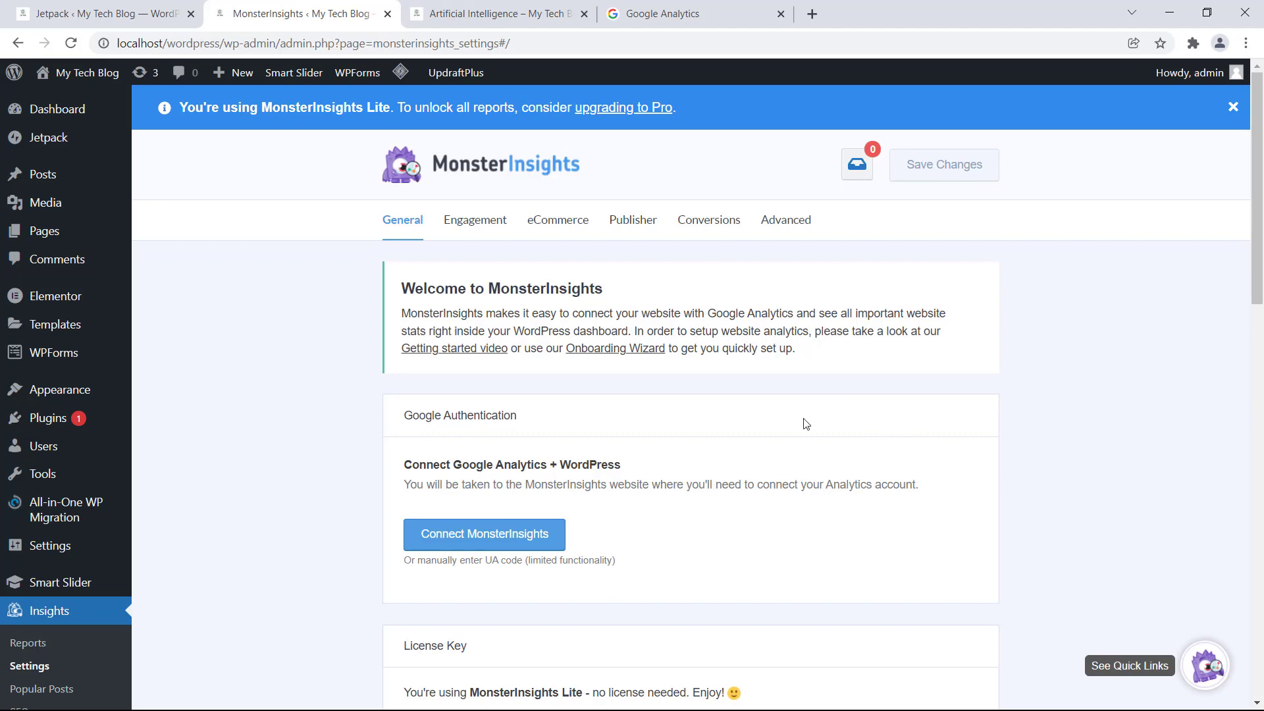
scroll(805, 425, "down", 5)
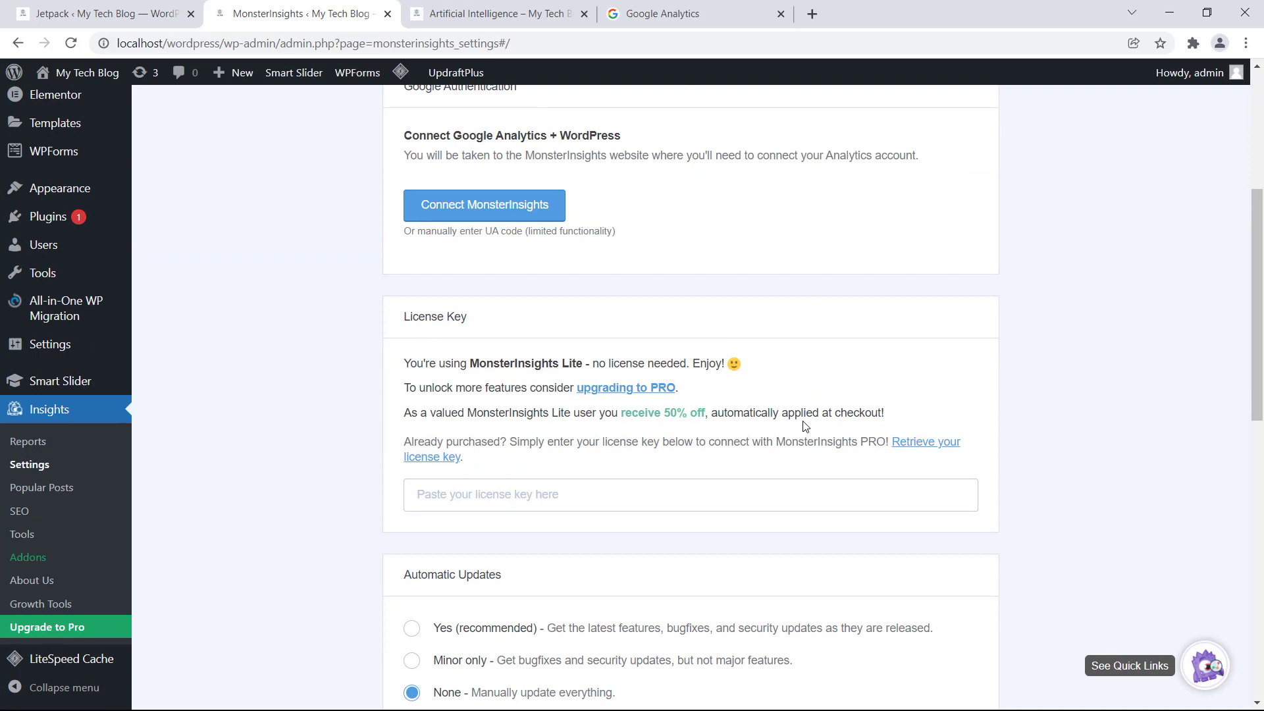